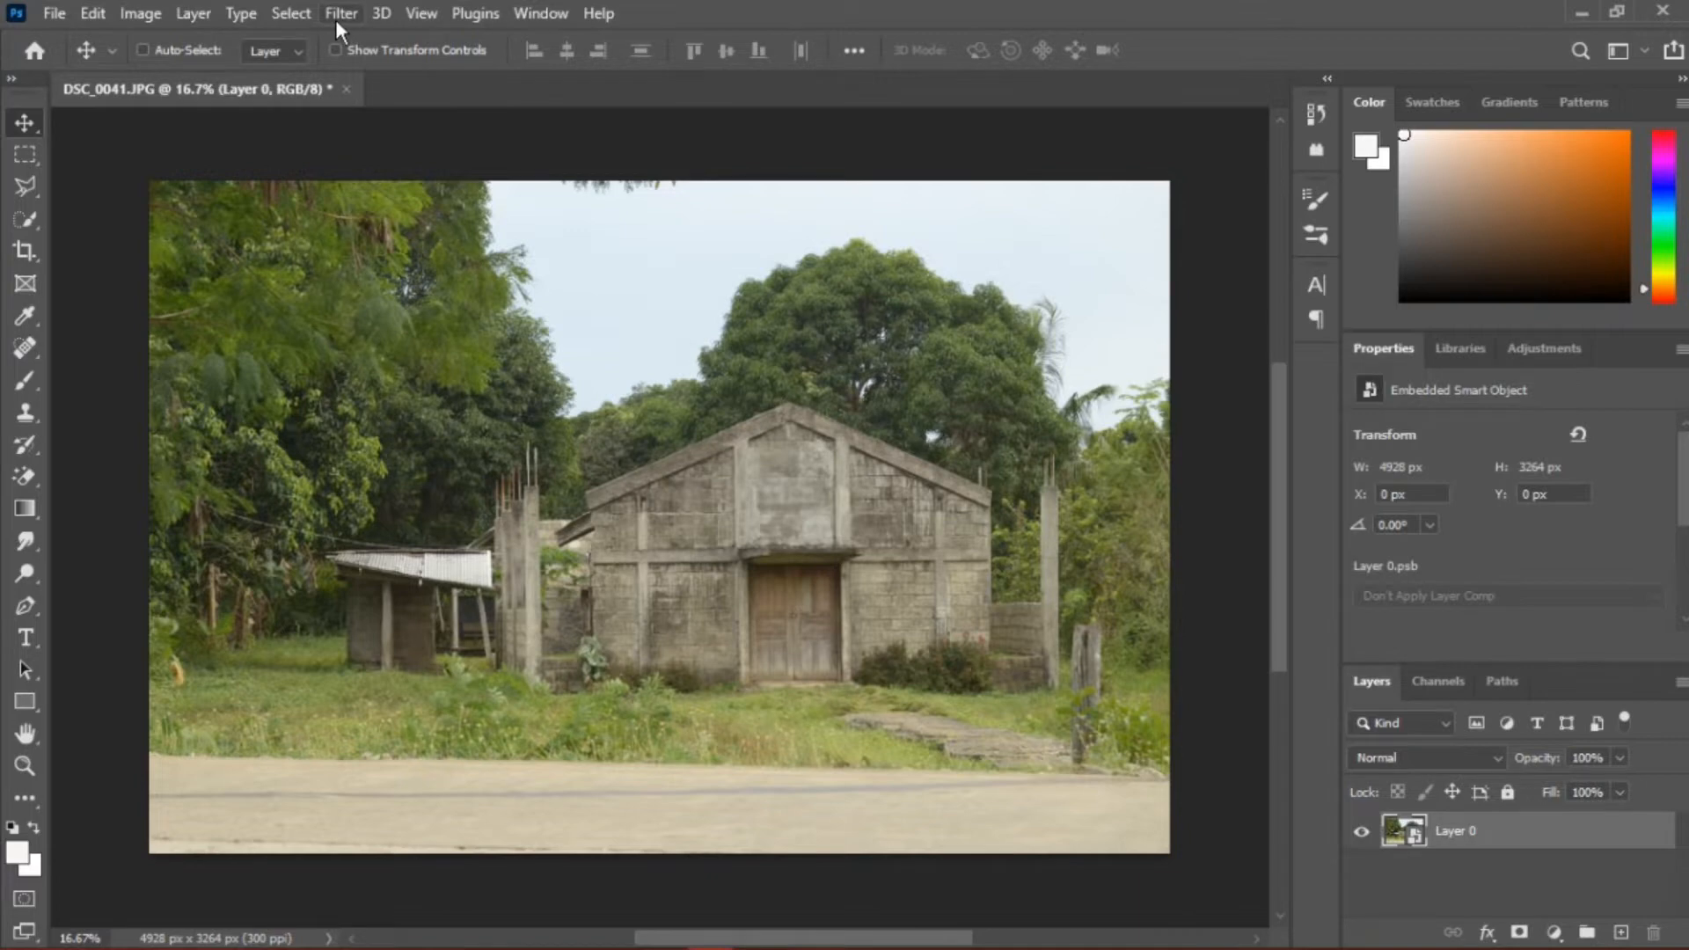
Step: Open the Camera Raw Filter on the photo and set the basic Temp to -5 and Tint to -10
left_click(342, 14)
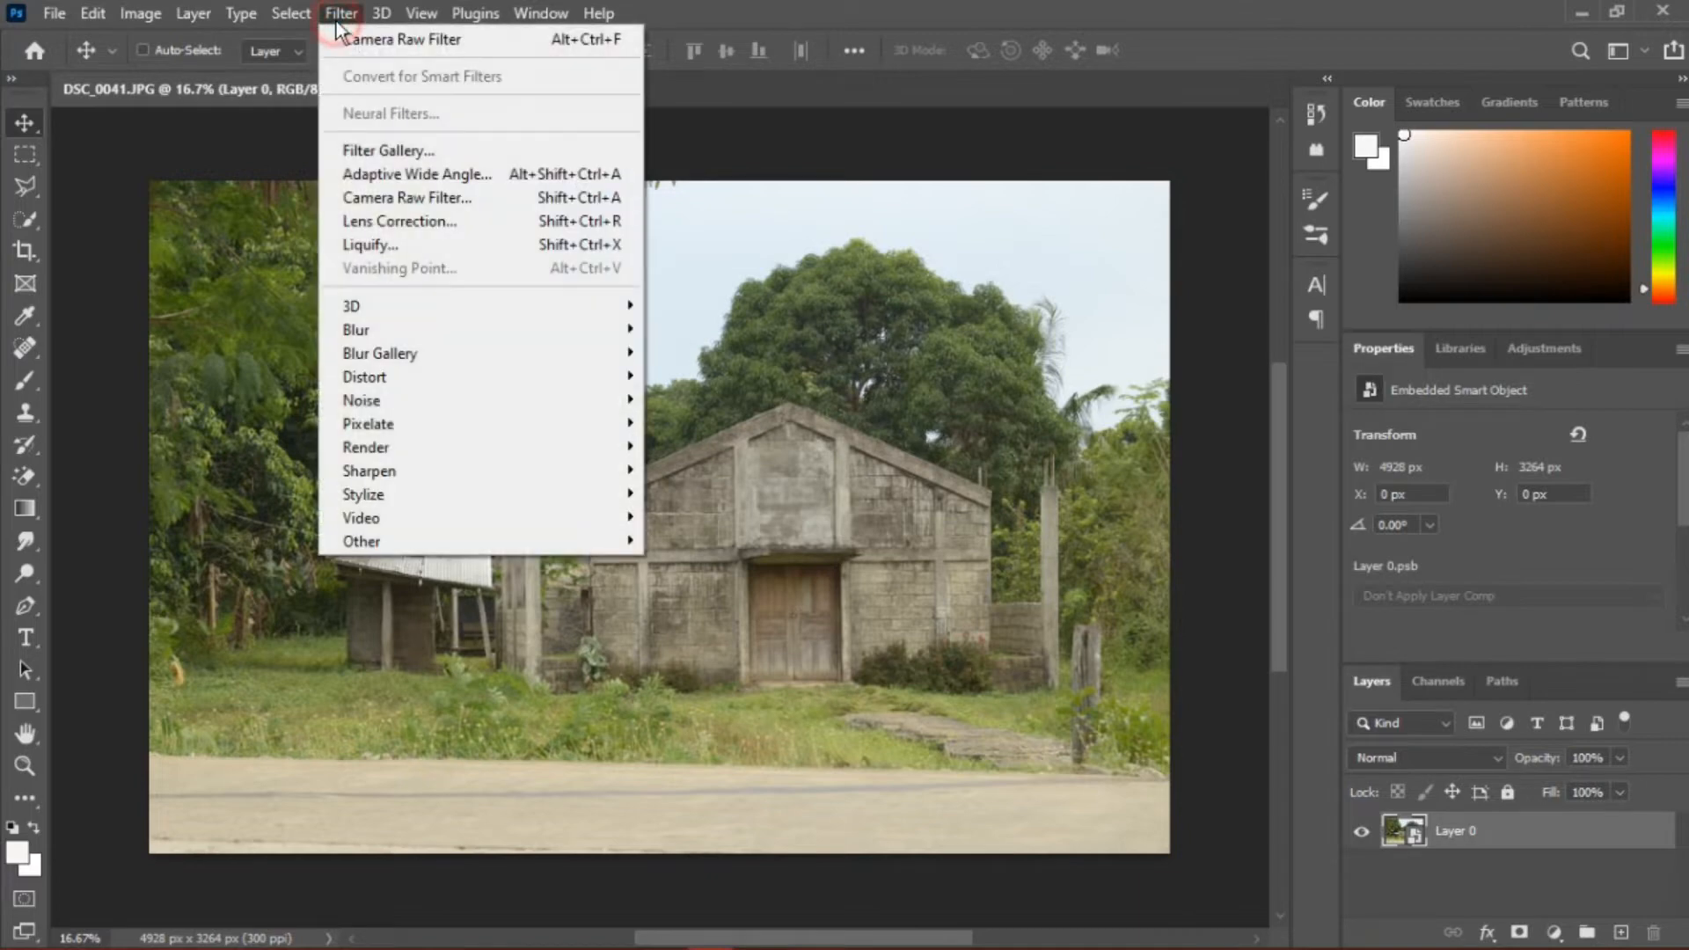
left_click(393, 199)
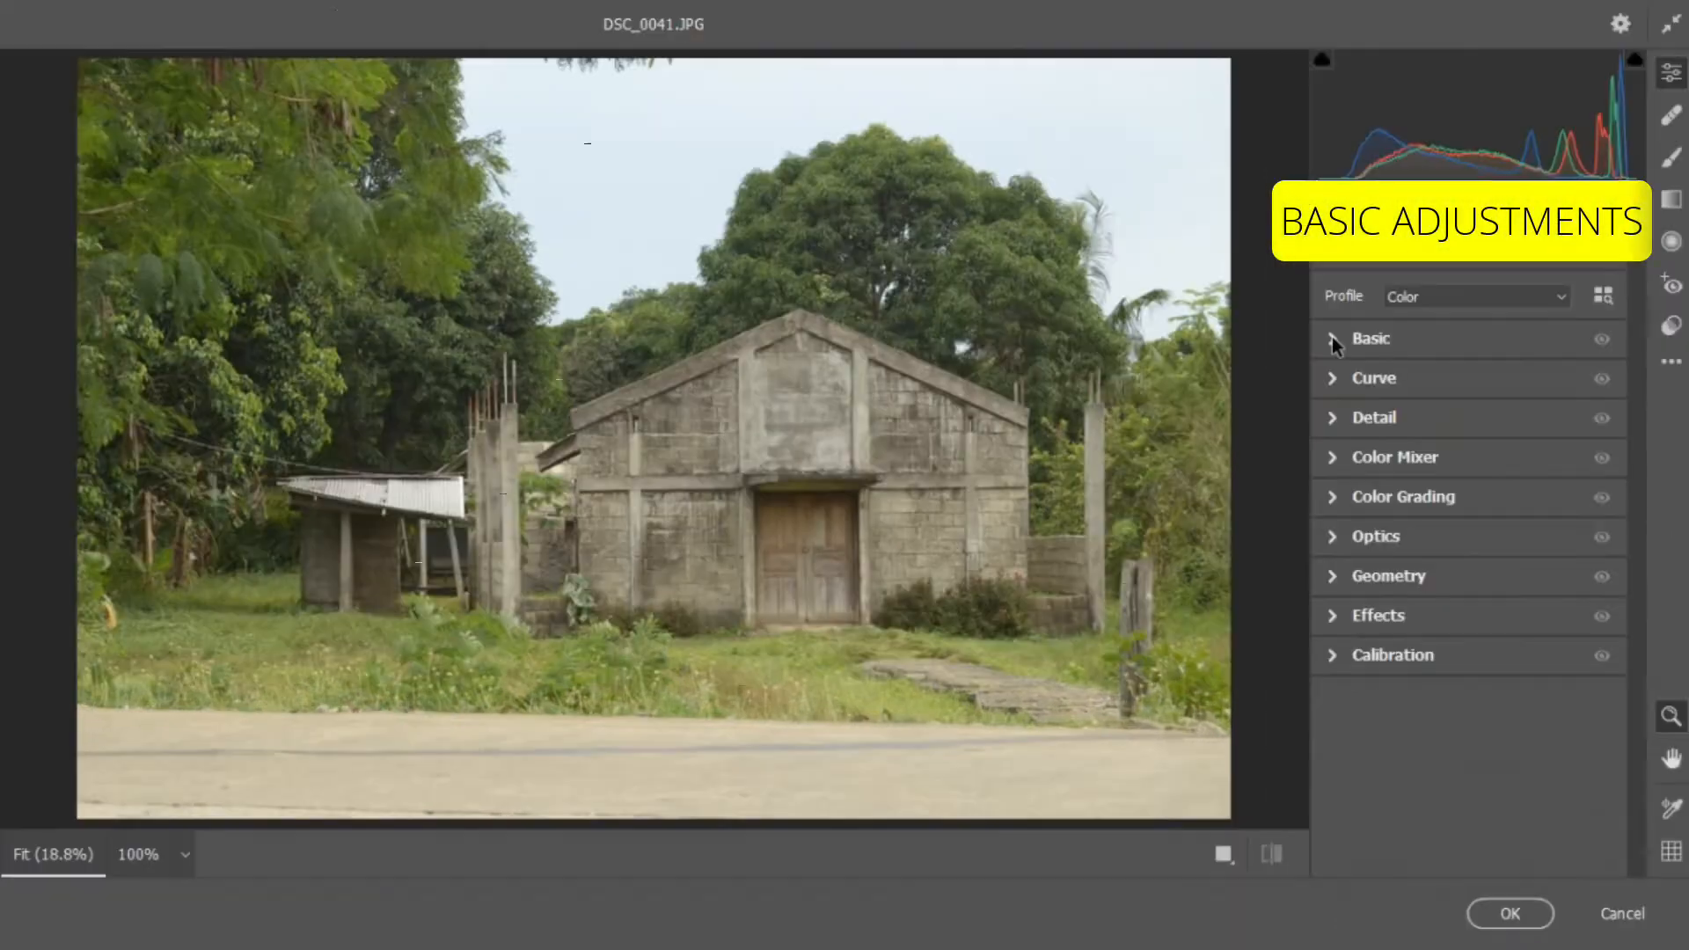
left_click(1332, 338)
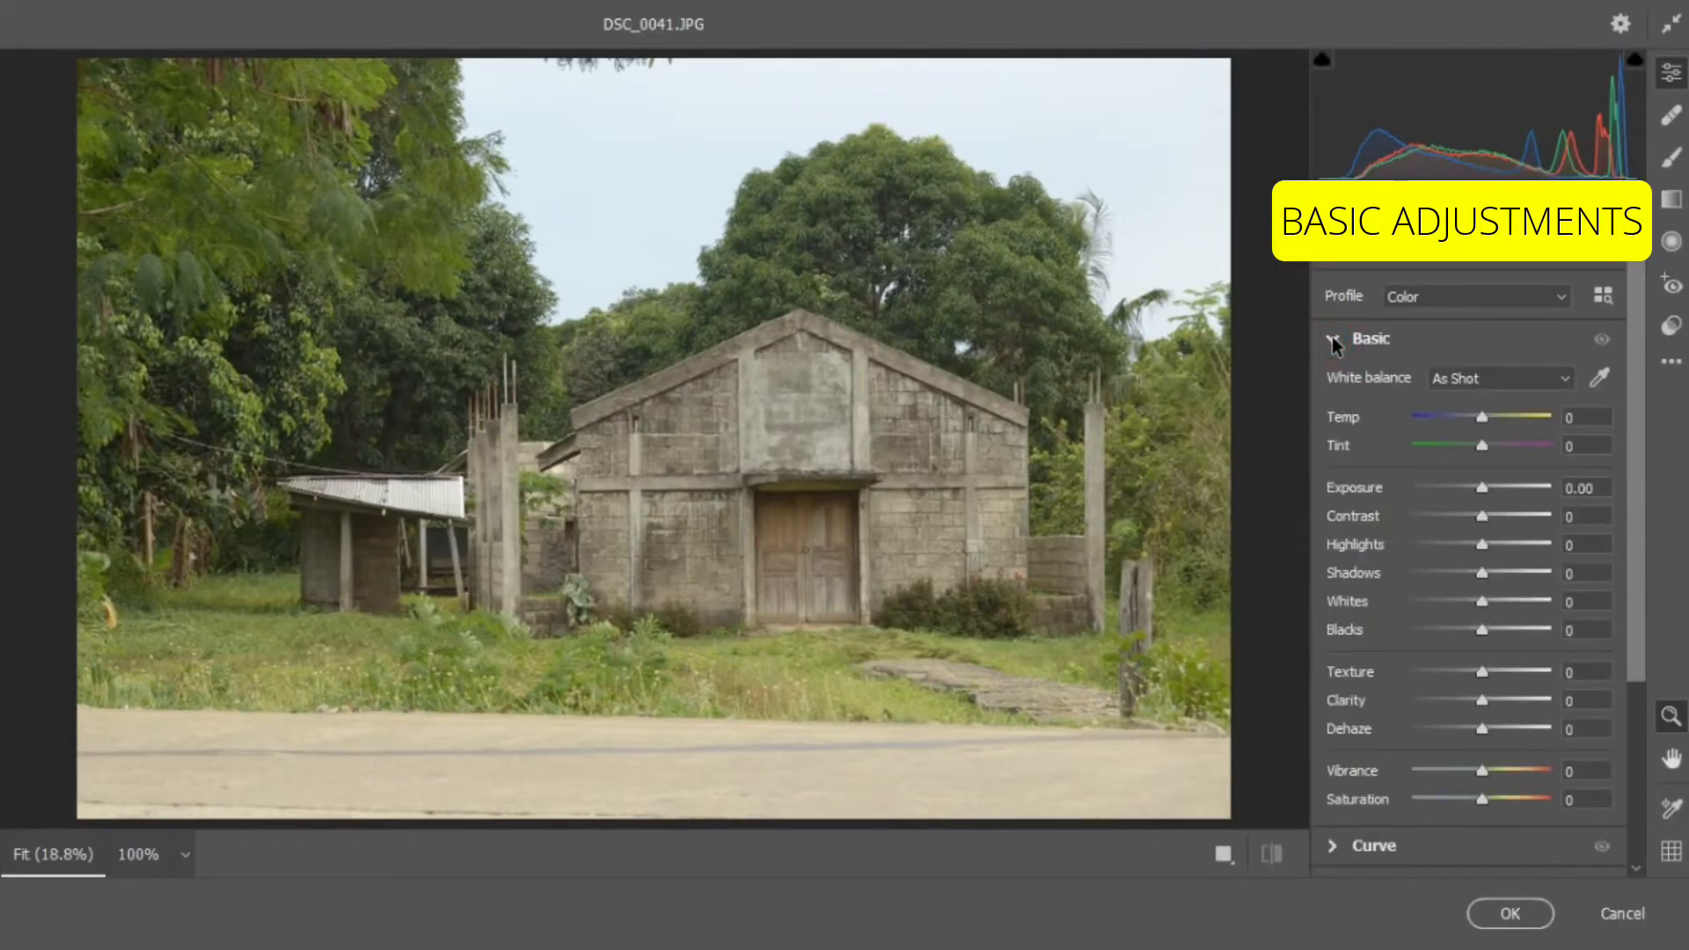
left_click_drag(1585, 414, 1566, 414)
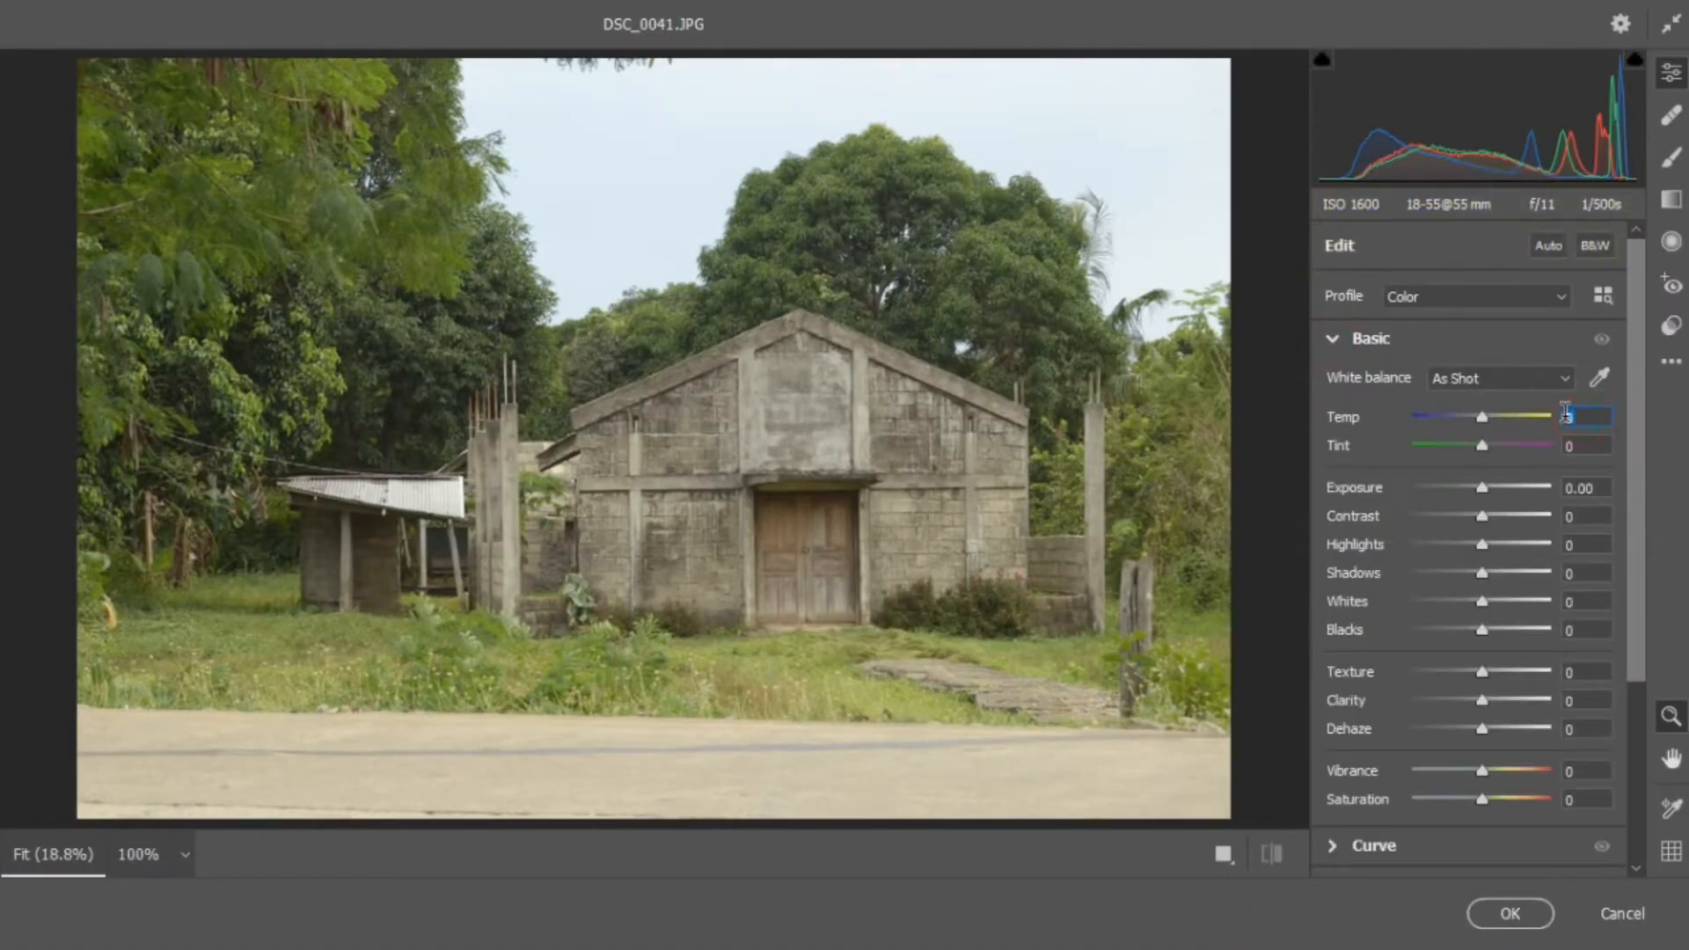
type("-5")
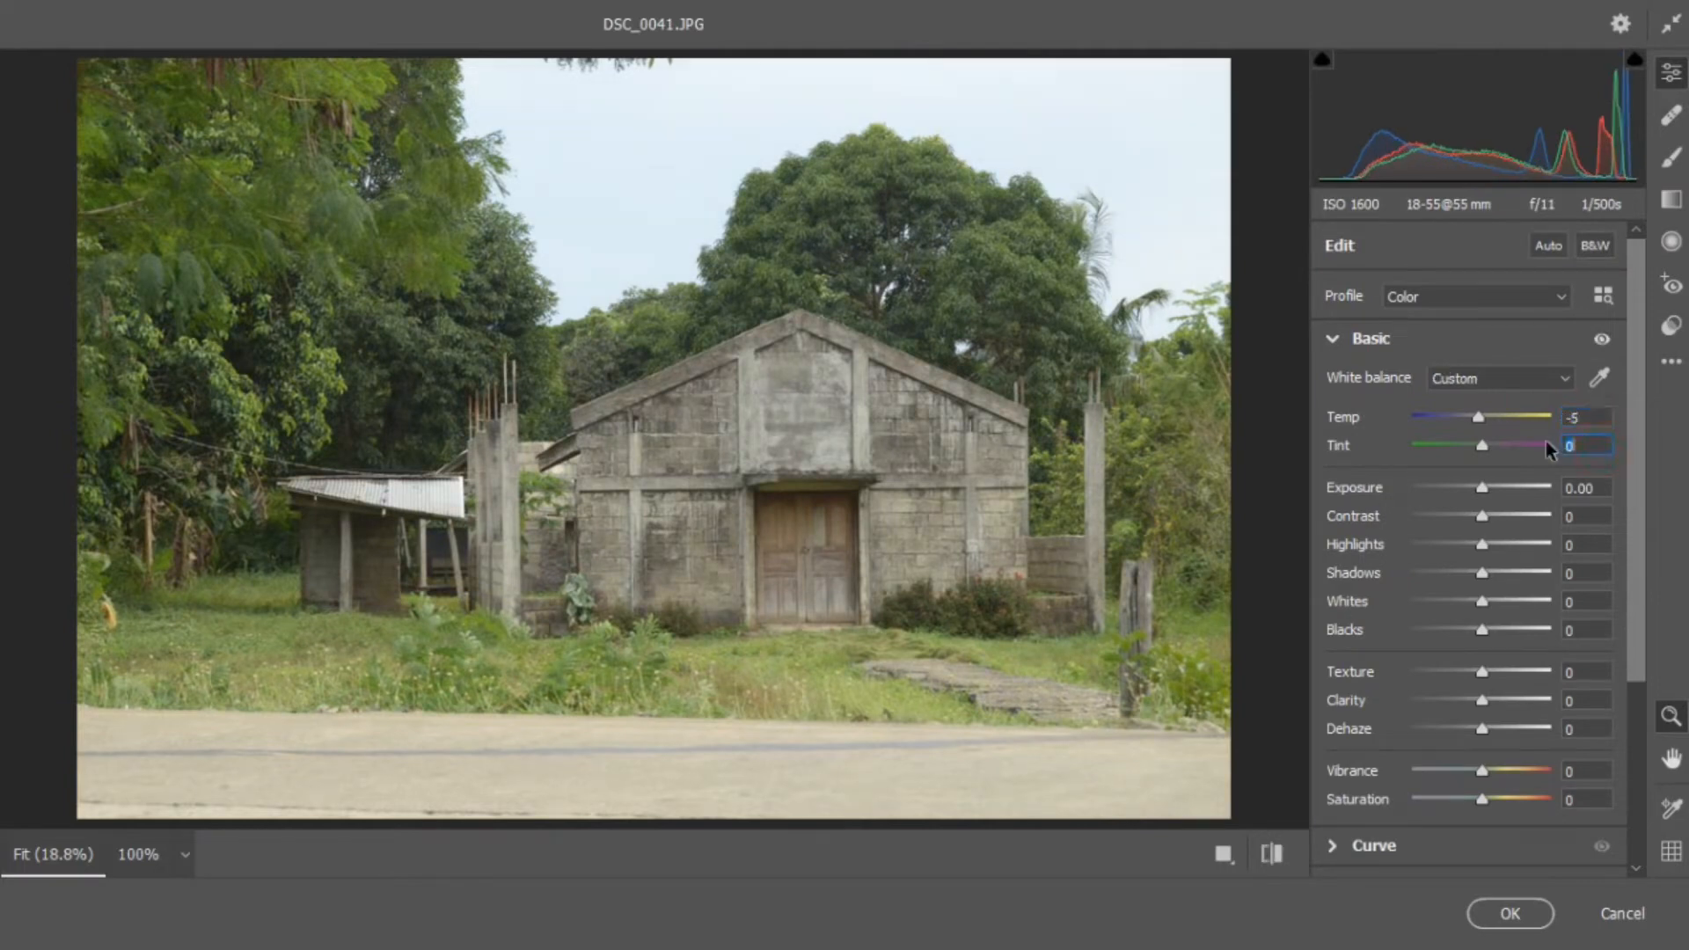
type("-10")
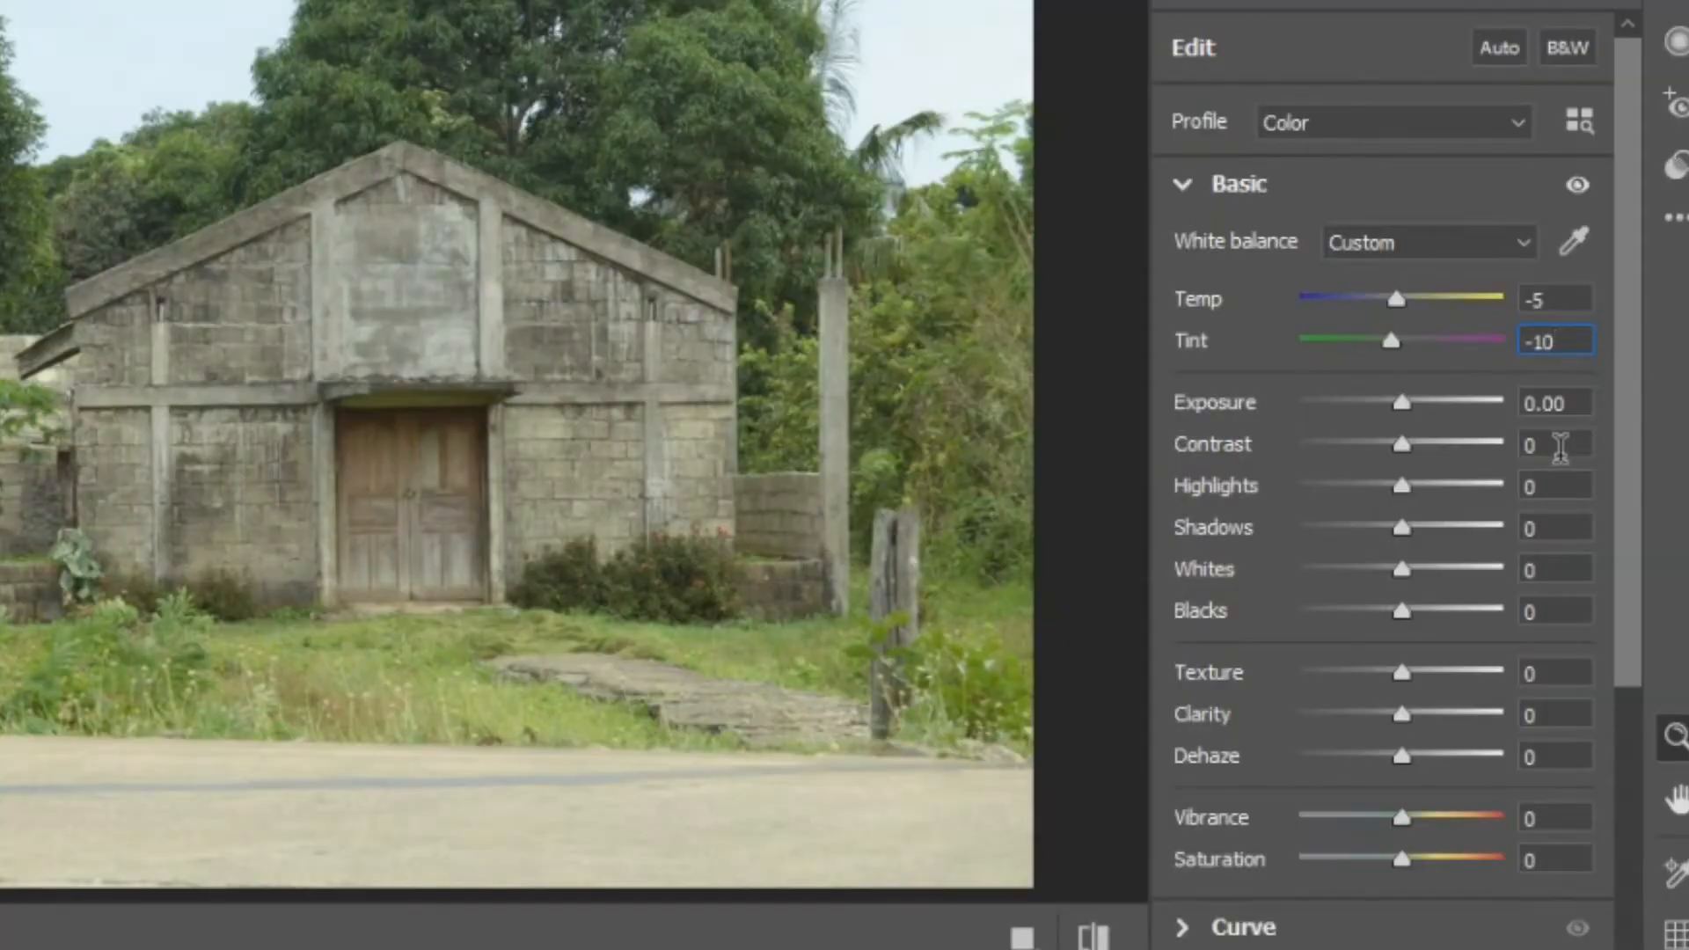
Step: Set the basic Contrast to +14, Highlights to -64 and Shadows to -41
left_click(1560, 446)
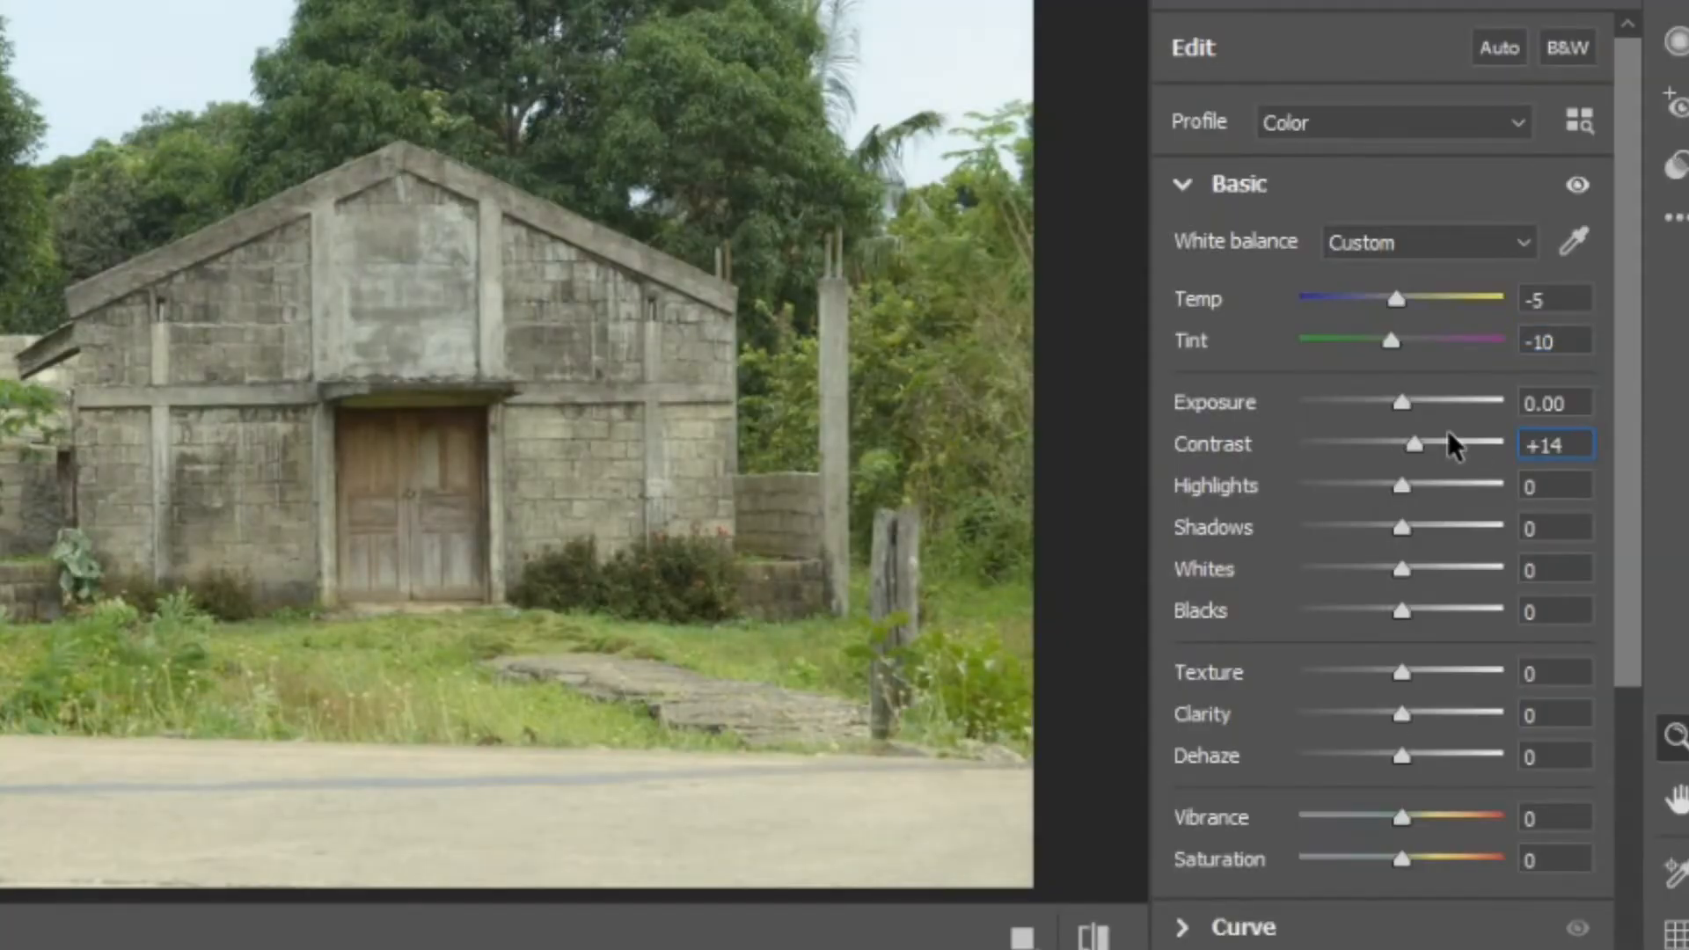
type("+14")
left_click(1566, 485)
type("-64")
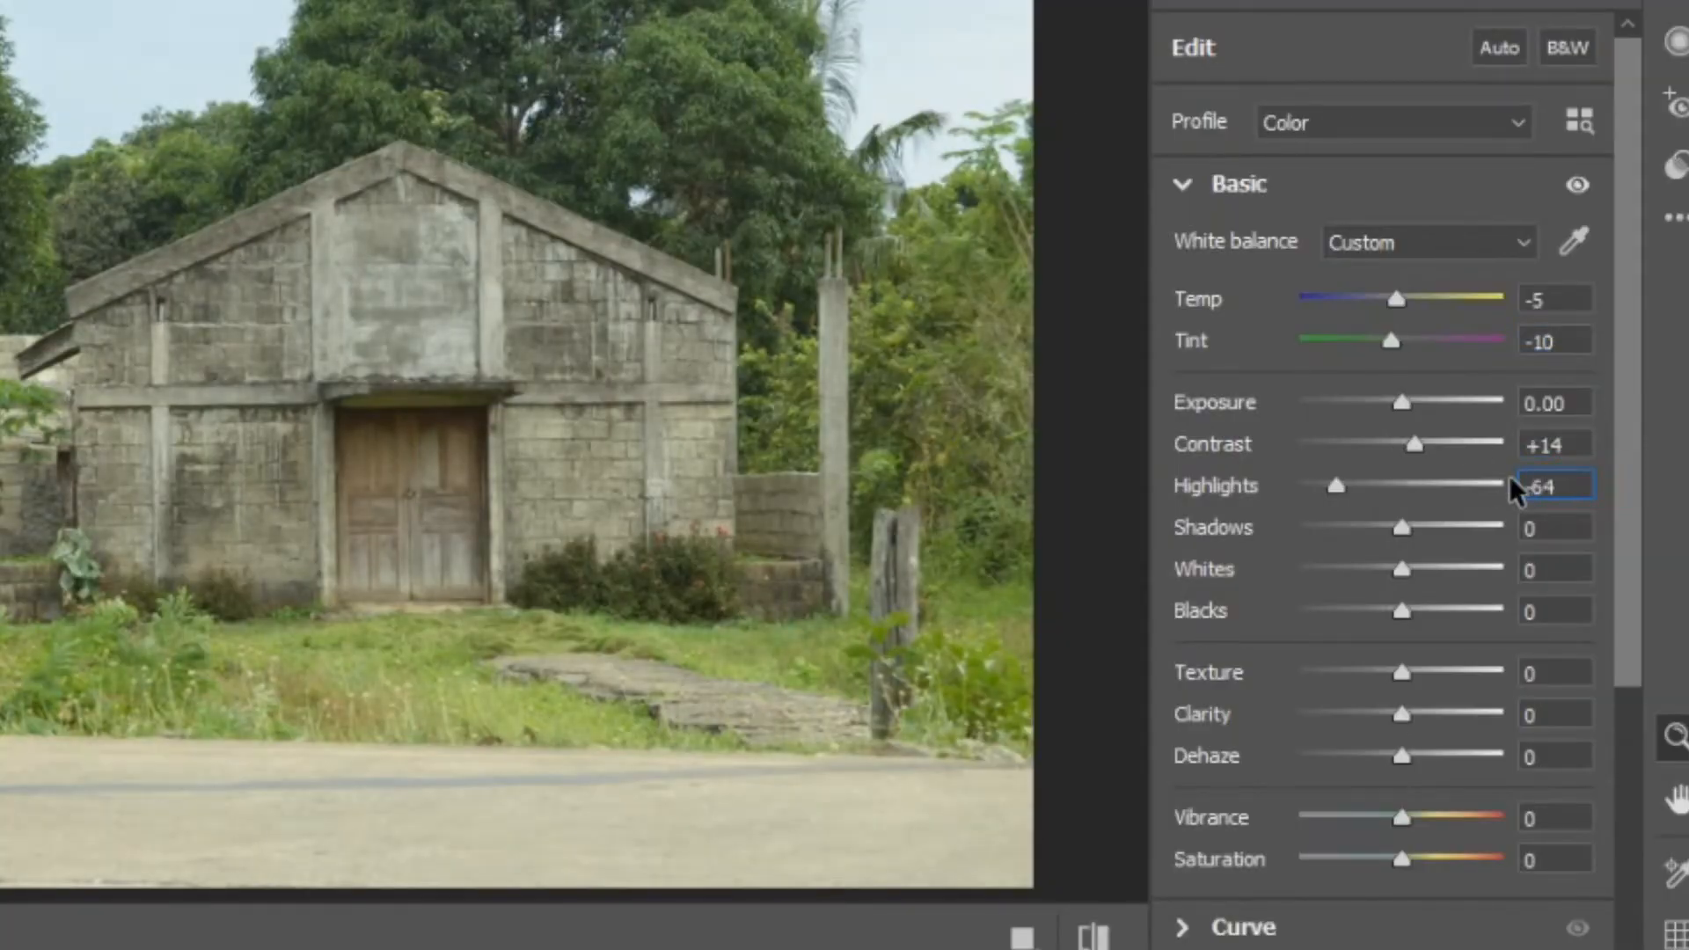
left_click(1553, 528)
type("-41")
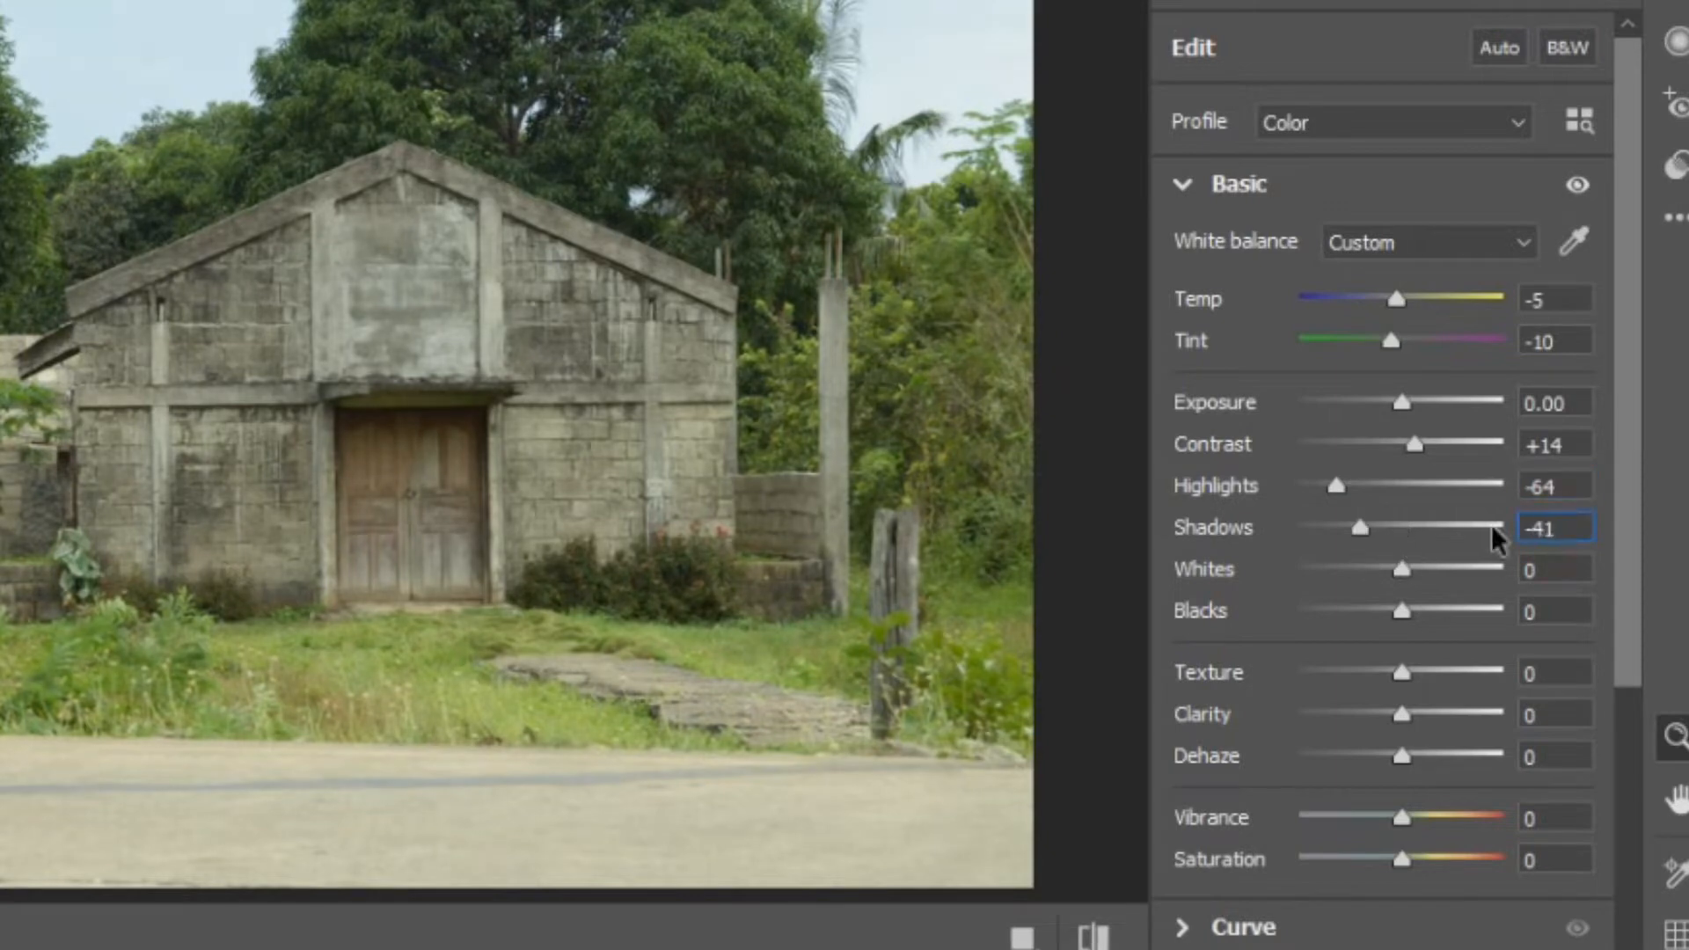
Step: Set the basic Whites to -17 and Blacks to -8, finishing the basic adjustments
left_click(1569, 570)
type("-17")
left_click(1542, 610)
type("-8")
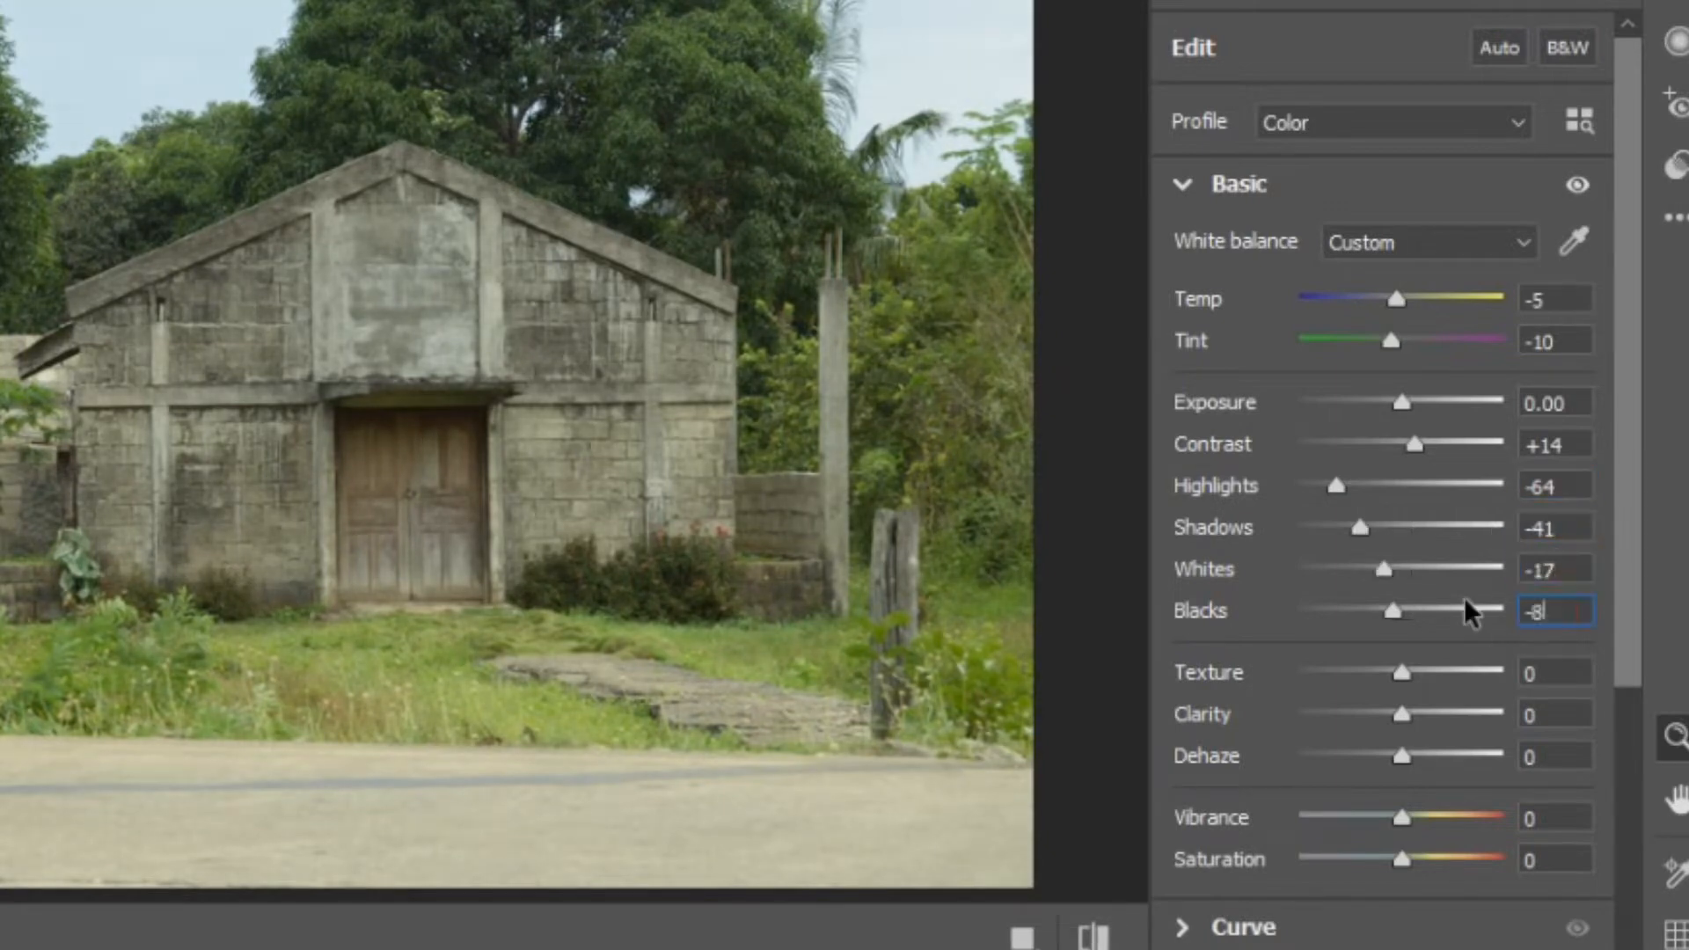
left_click(1183, 184)
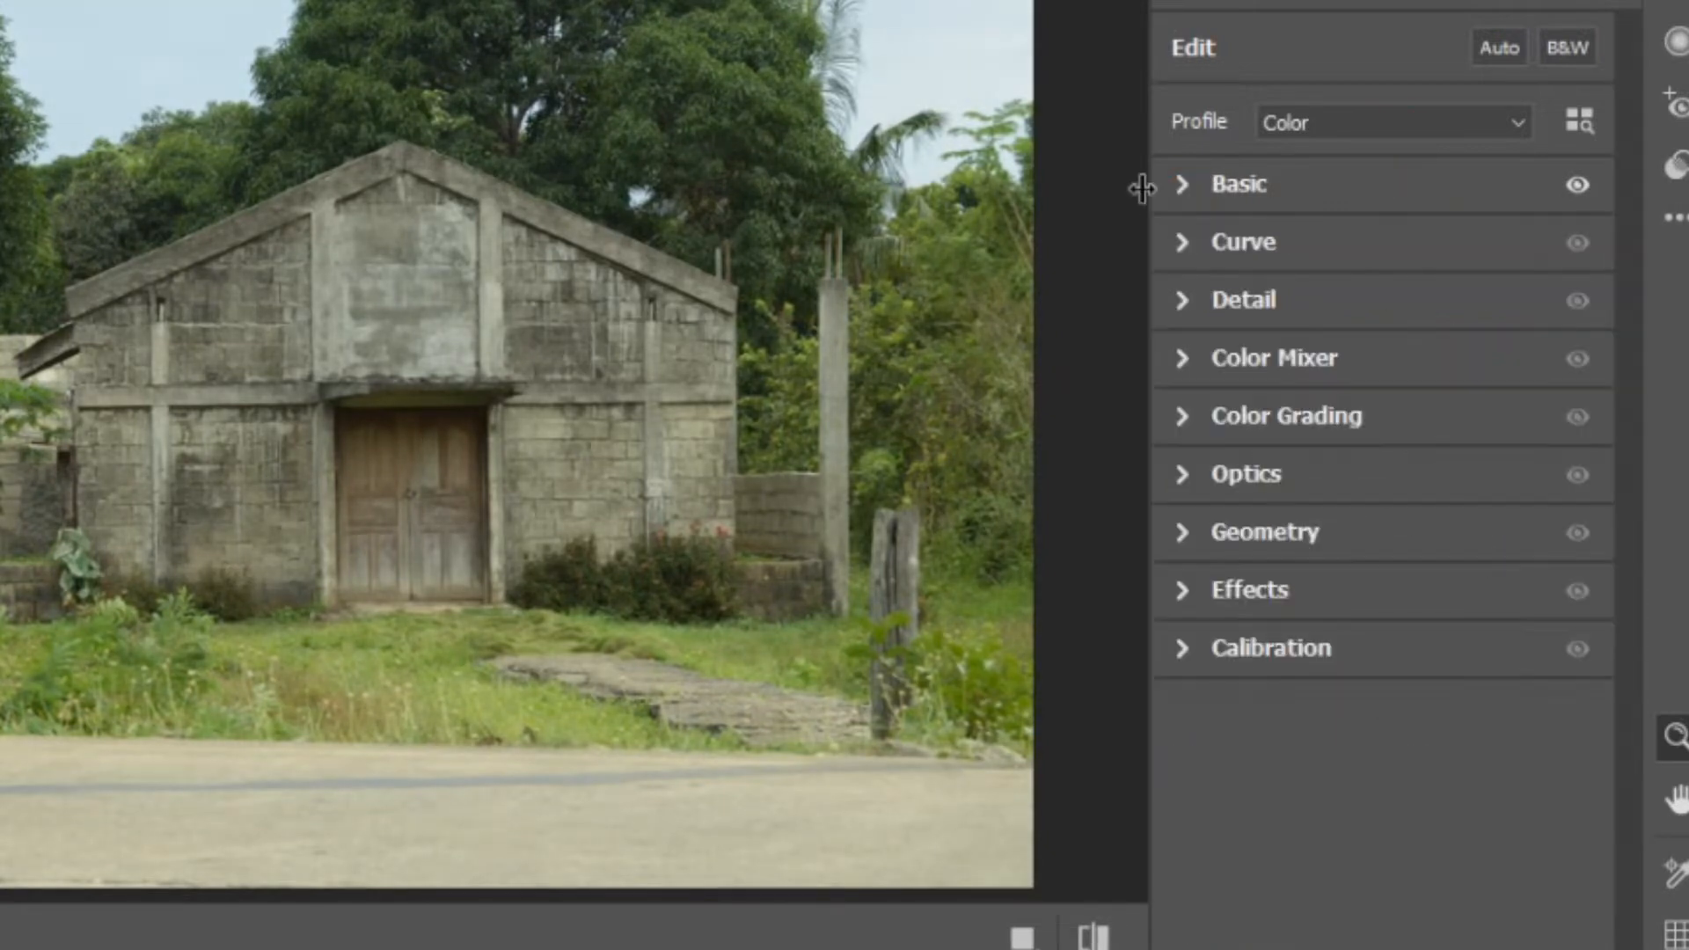
Step: Set the Hue of the oranges to +3 in the Color Mixer
left_click(1187, 359)
left_click(1235, 472)
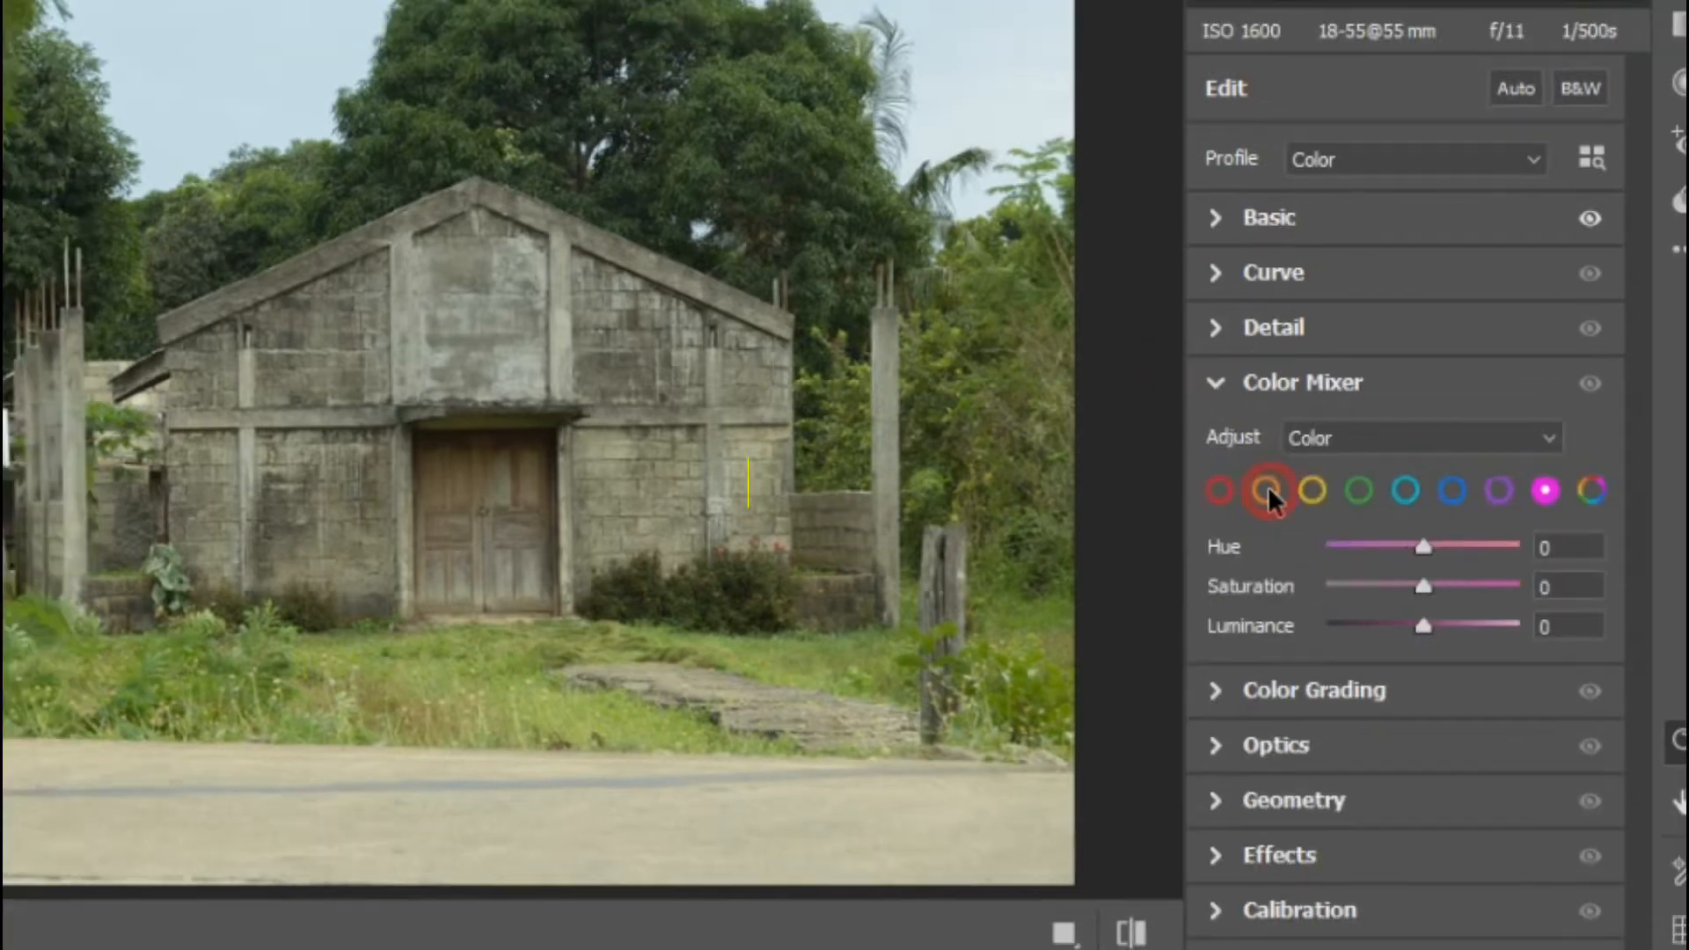
left_click(1556, 532)
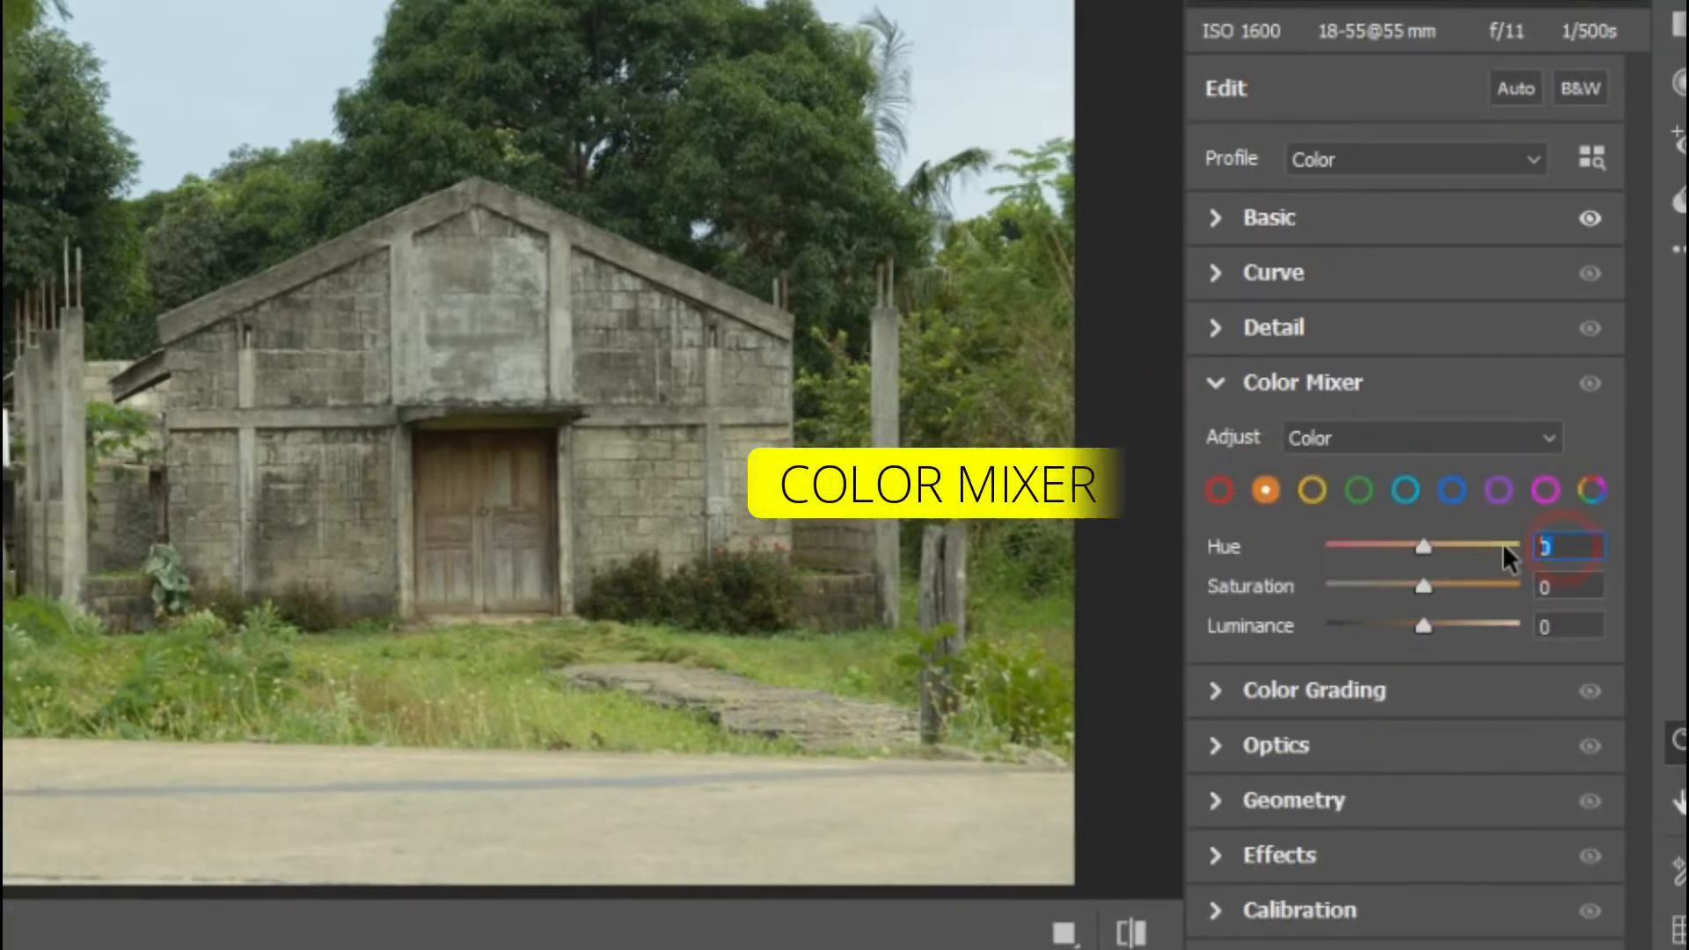
key("Up")
key("Up")
key("Up")
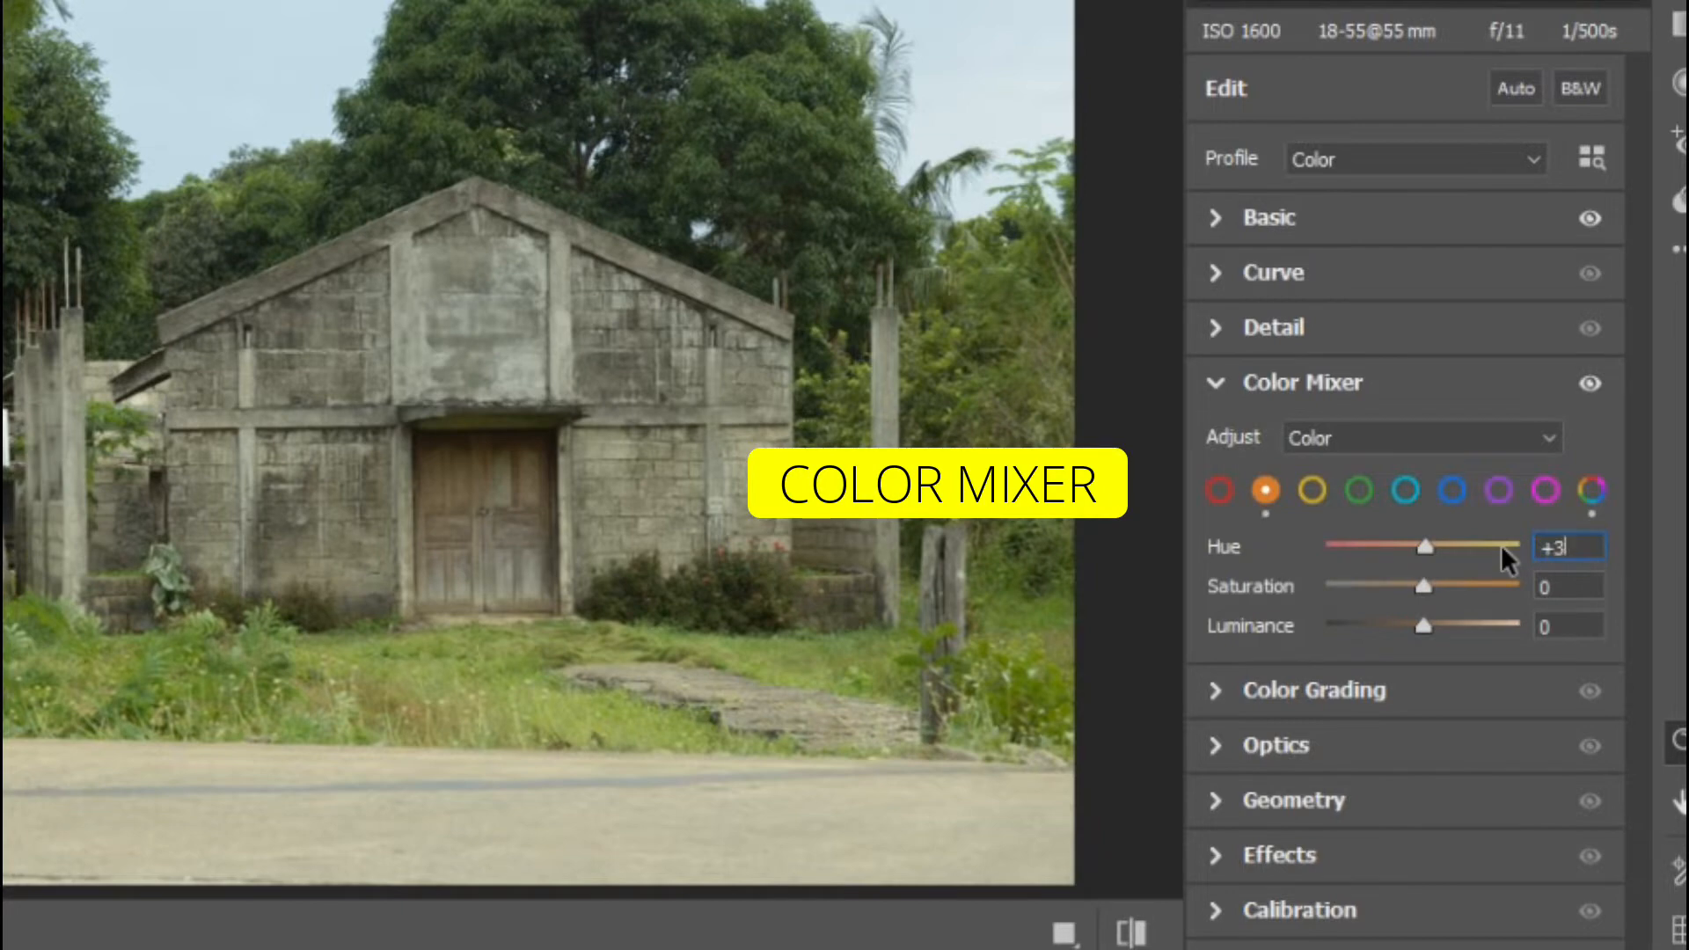
Step: Set the yellows in the Color Mixer to Hue -80, Saturation +30 and Luminance +26
left_click(1312, 491)
left_click(1549, 546)
type("-80")
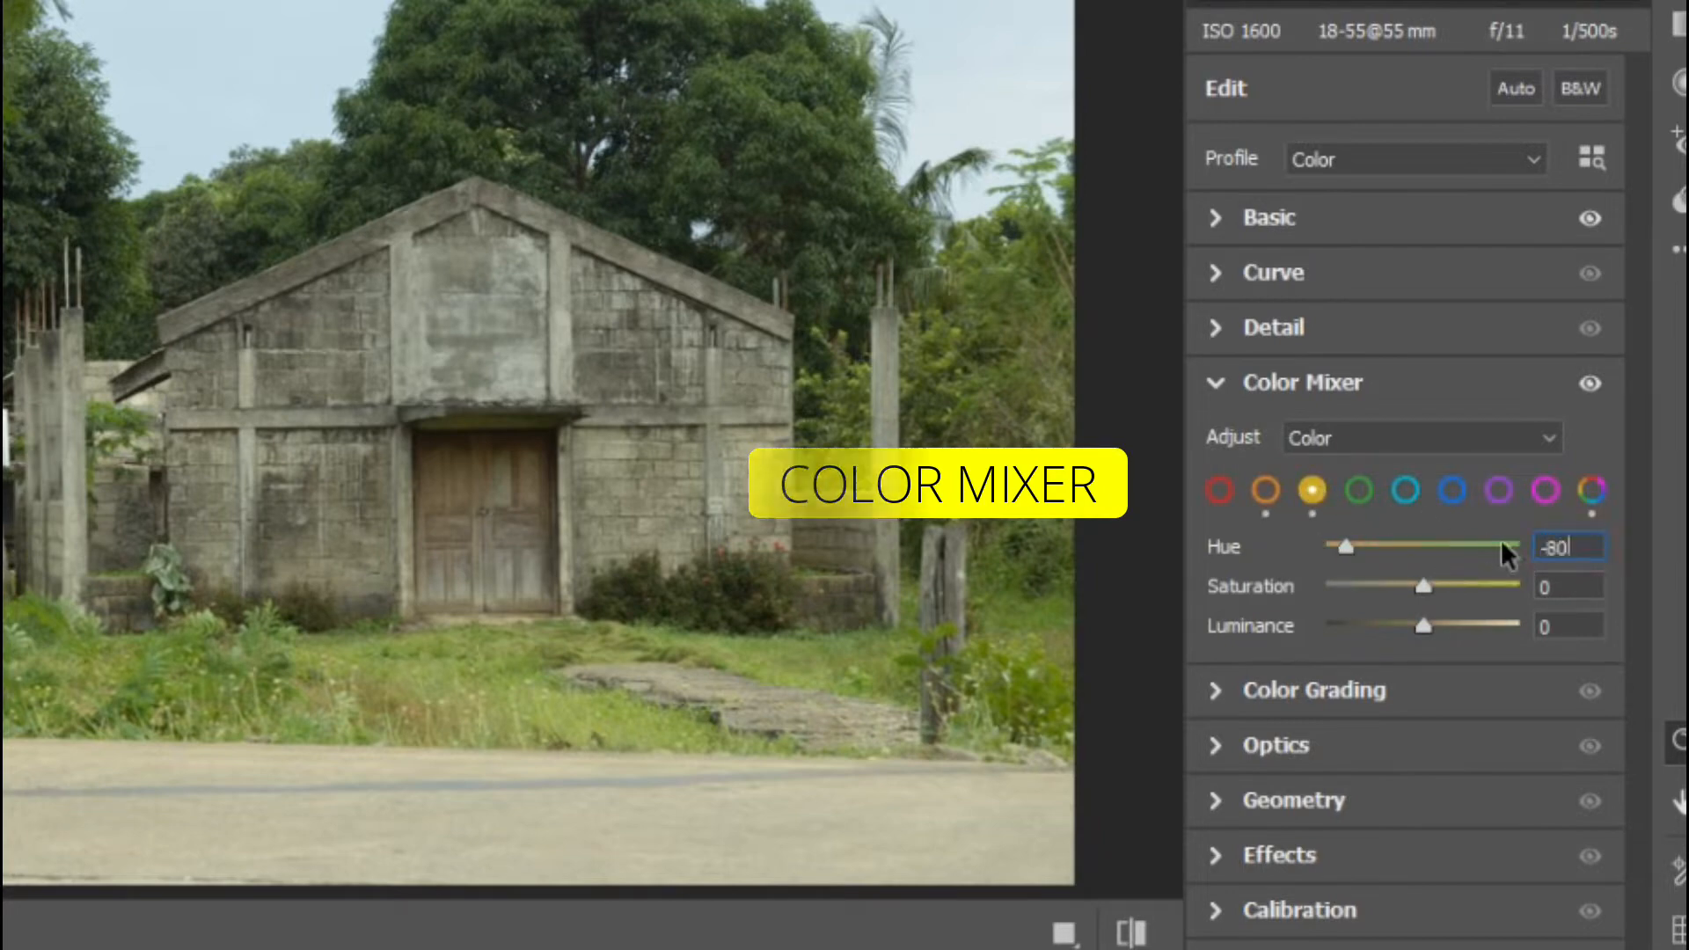
left_click(1574, 587)
type("+30")
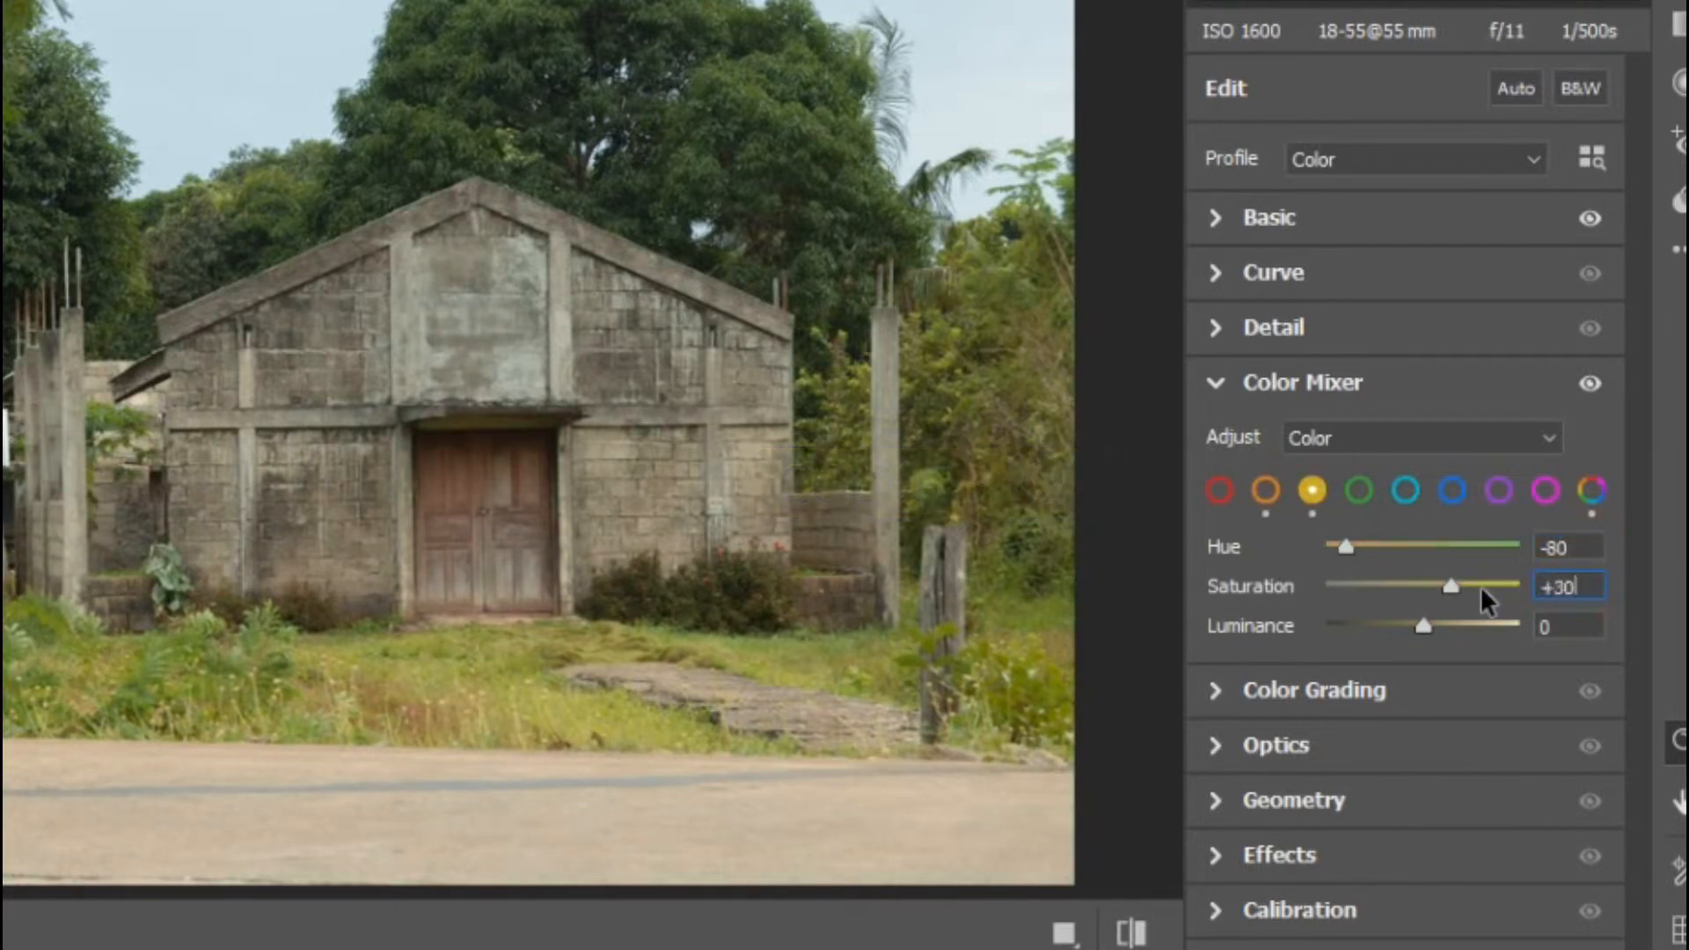
left_click(1574, 627)
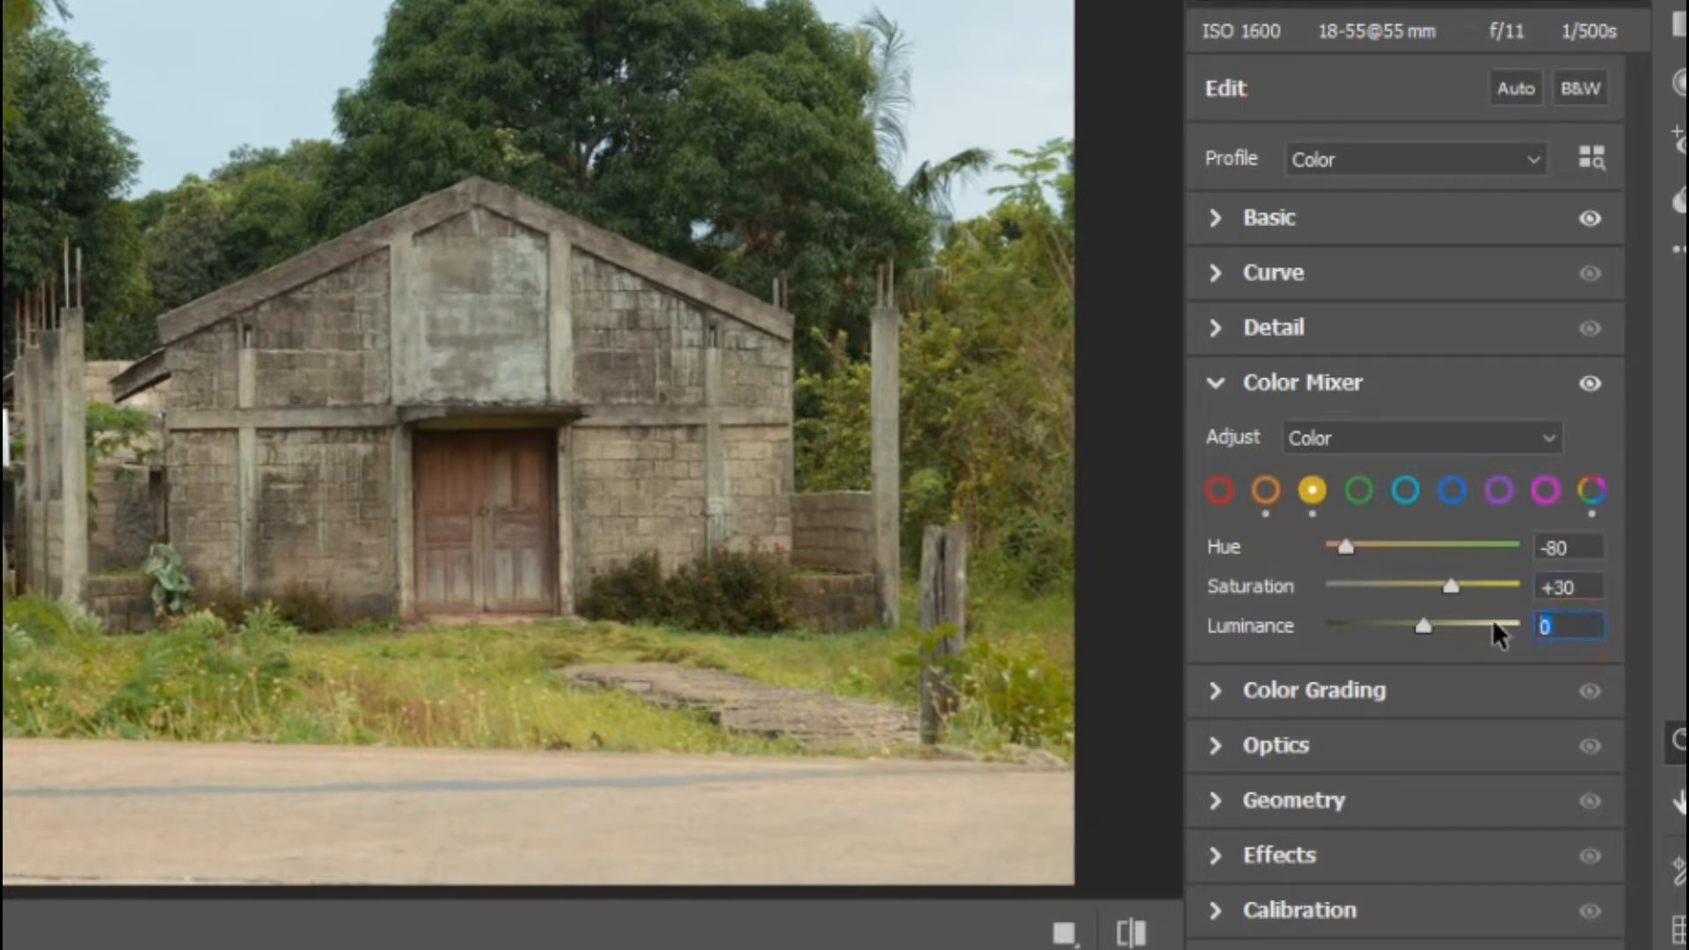
type("+26")
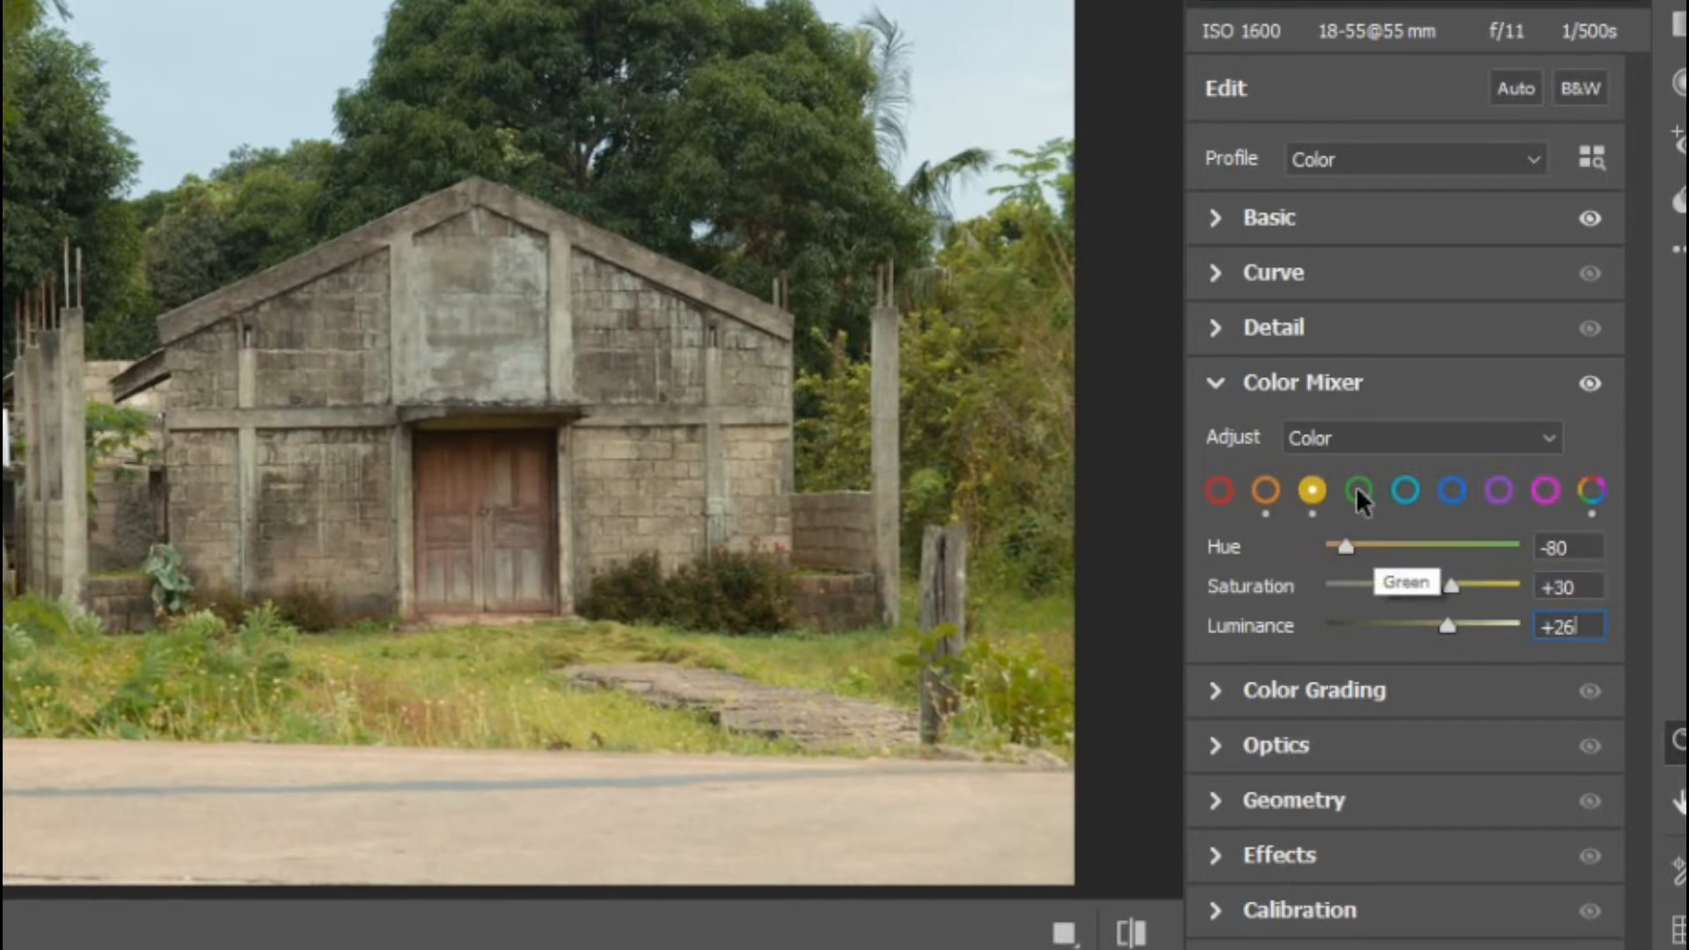
Step: Set the greens to Hue +17, Saturation -21, Luminance -68 and the aquas to Hue +100, Saturation -82, Luminance -66
left_click(1359, 491)
left_click_drag(1425, 548, 1358, 627)
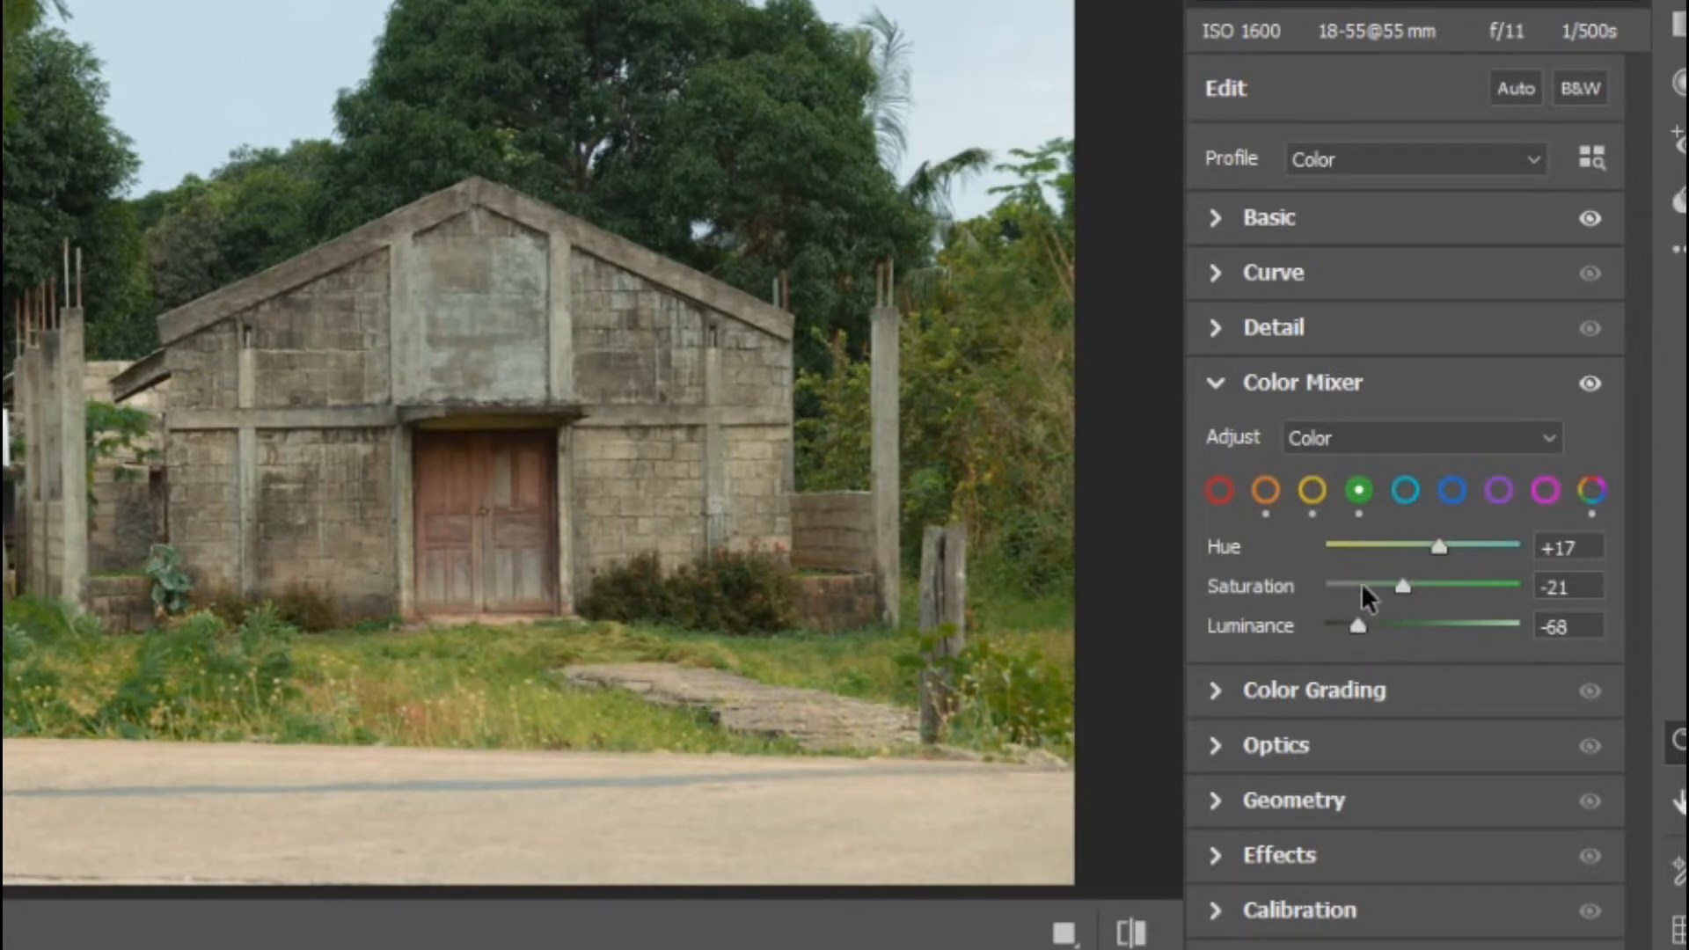
left_click(1405, 490)
left_click_drag(1427, 541, 1546, 551)
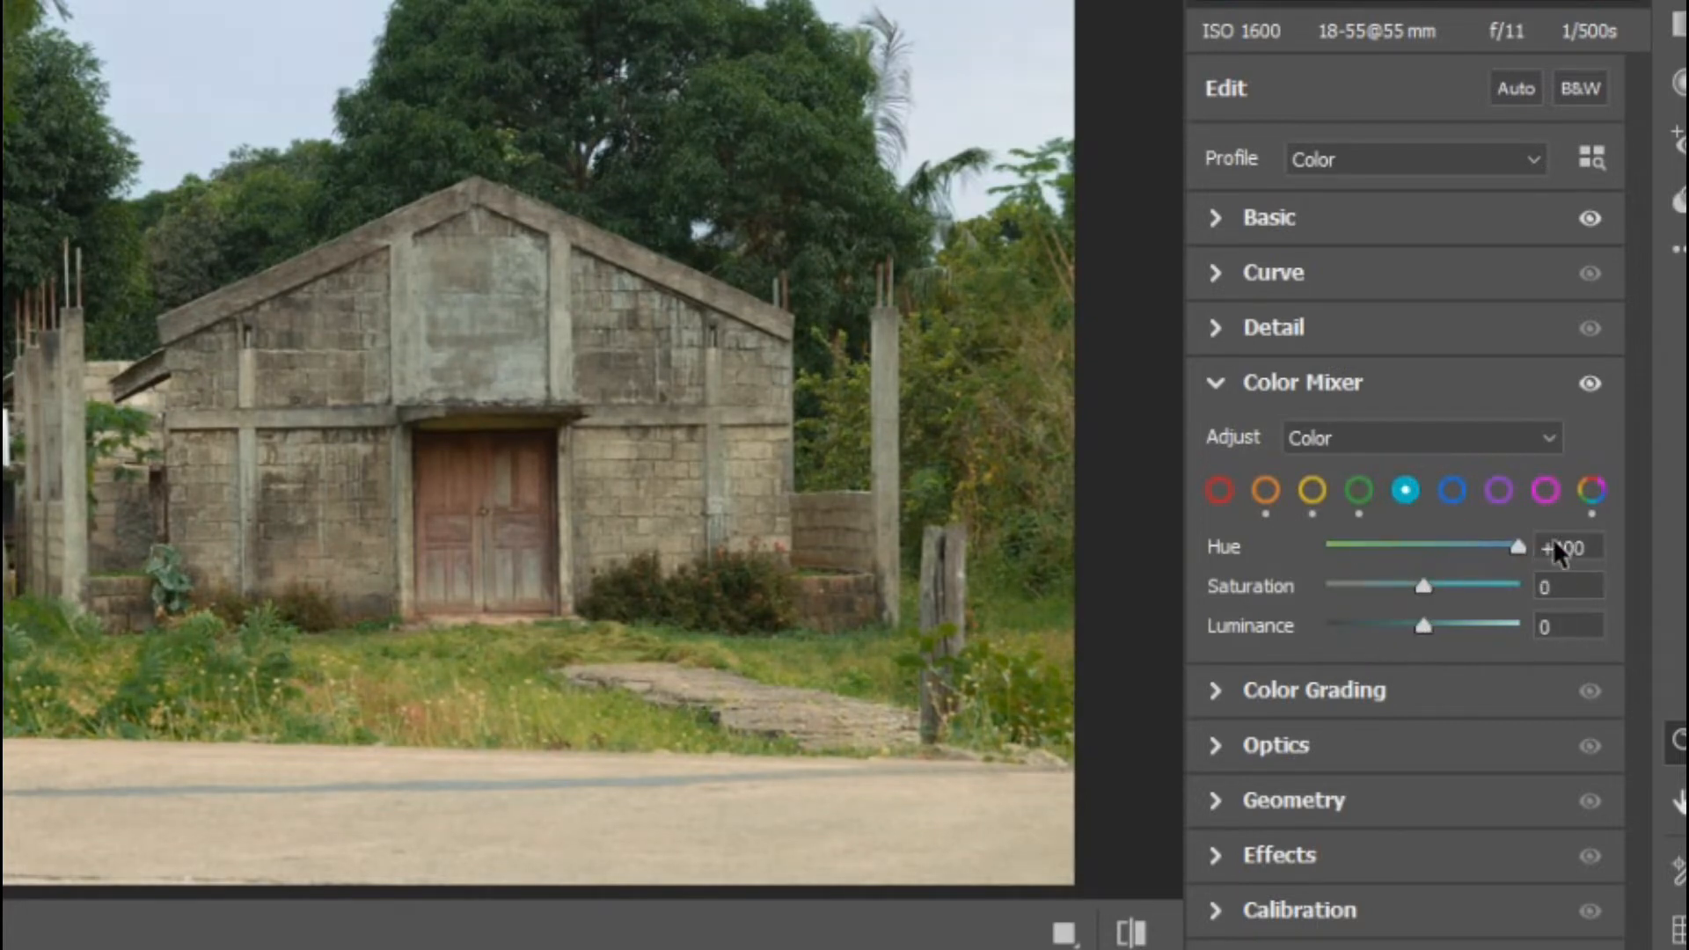
left_click_drag(1349, 572, 1342, 570)
left_click_drag(1425, 626, 1359, 633)
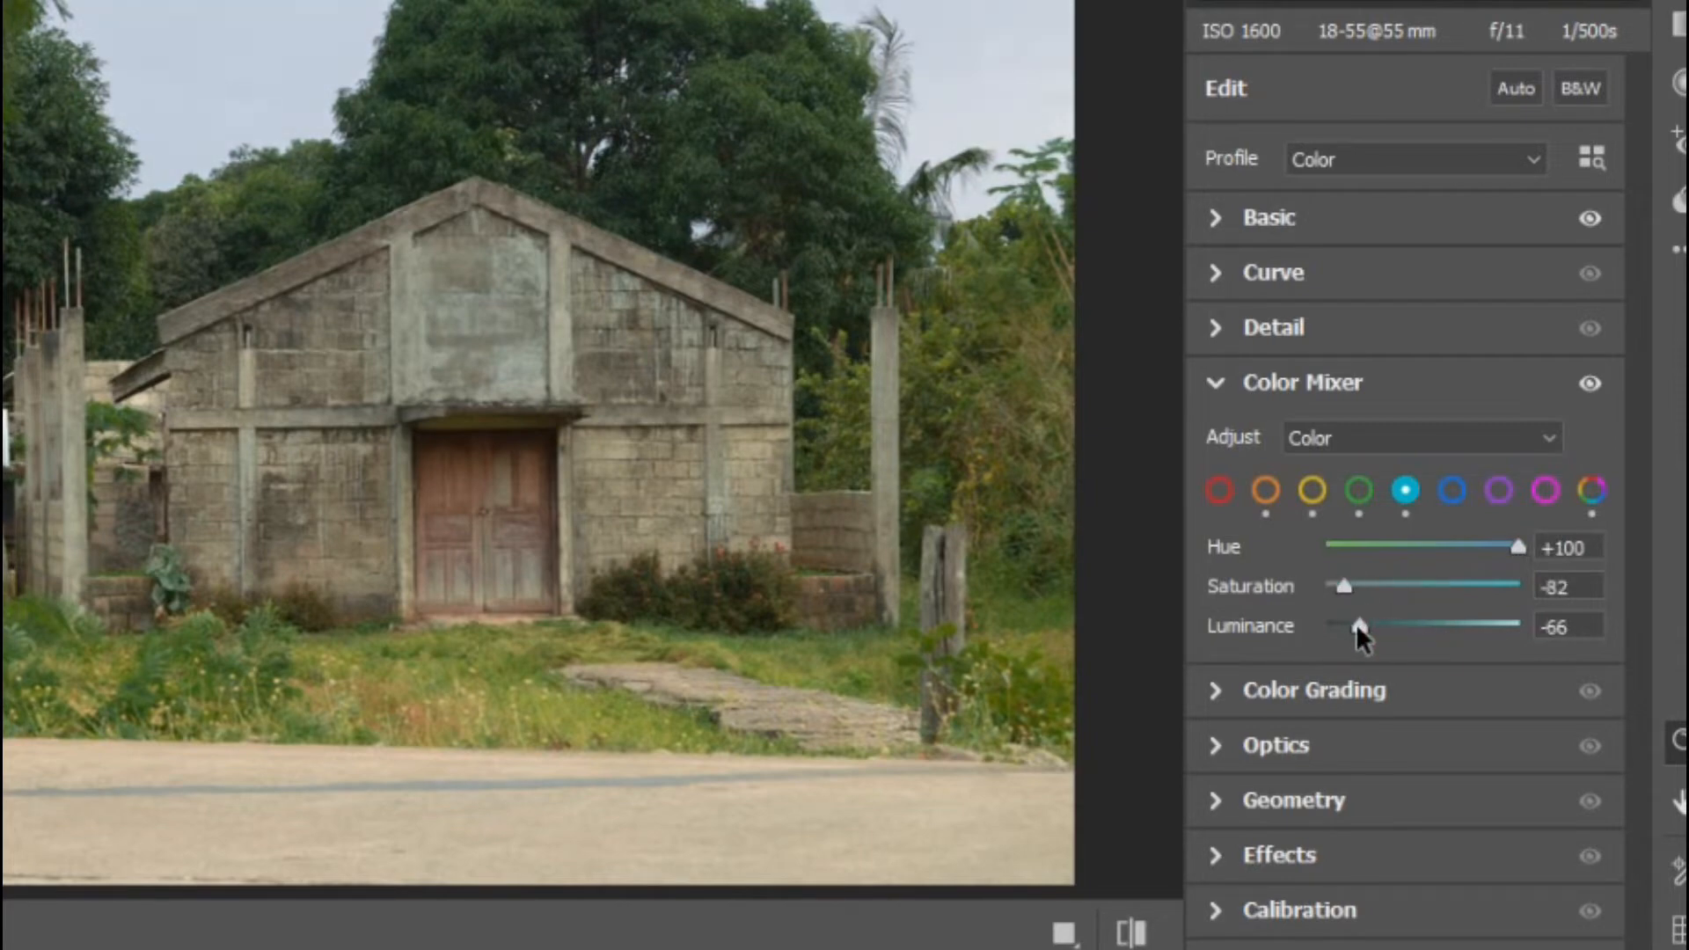
Step: Set the blues in the Color Mixer to Hue +42, Saturation -64 and Luminance -24
left_click(1451, 489)
left_click_drag(1424, 545, 1471, 547)
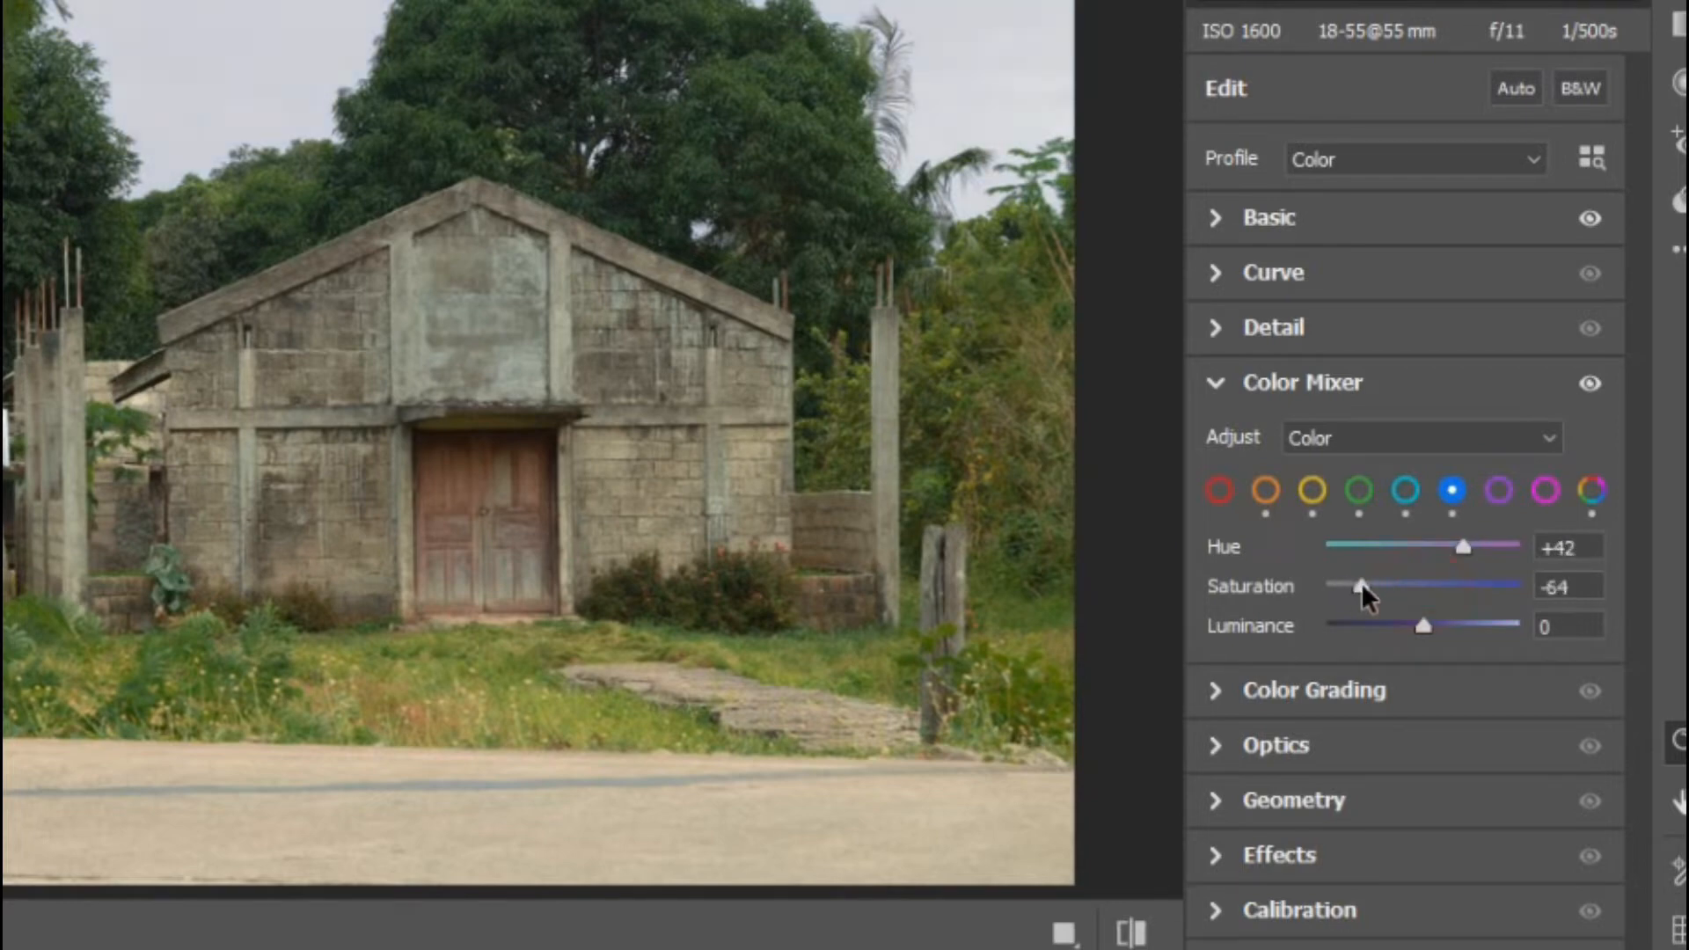
mouse_move(1424, 619)
left_mouse_down()
mouse_move(1380, 615)
mouse_move(1400, 615)
left_mouse_up()
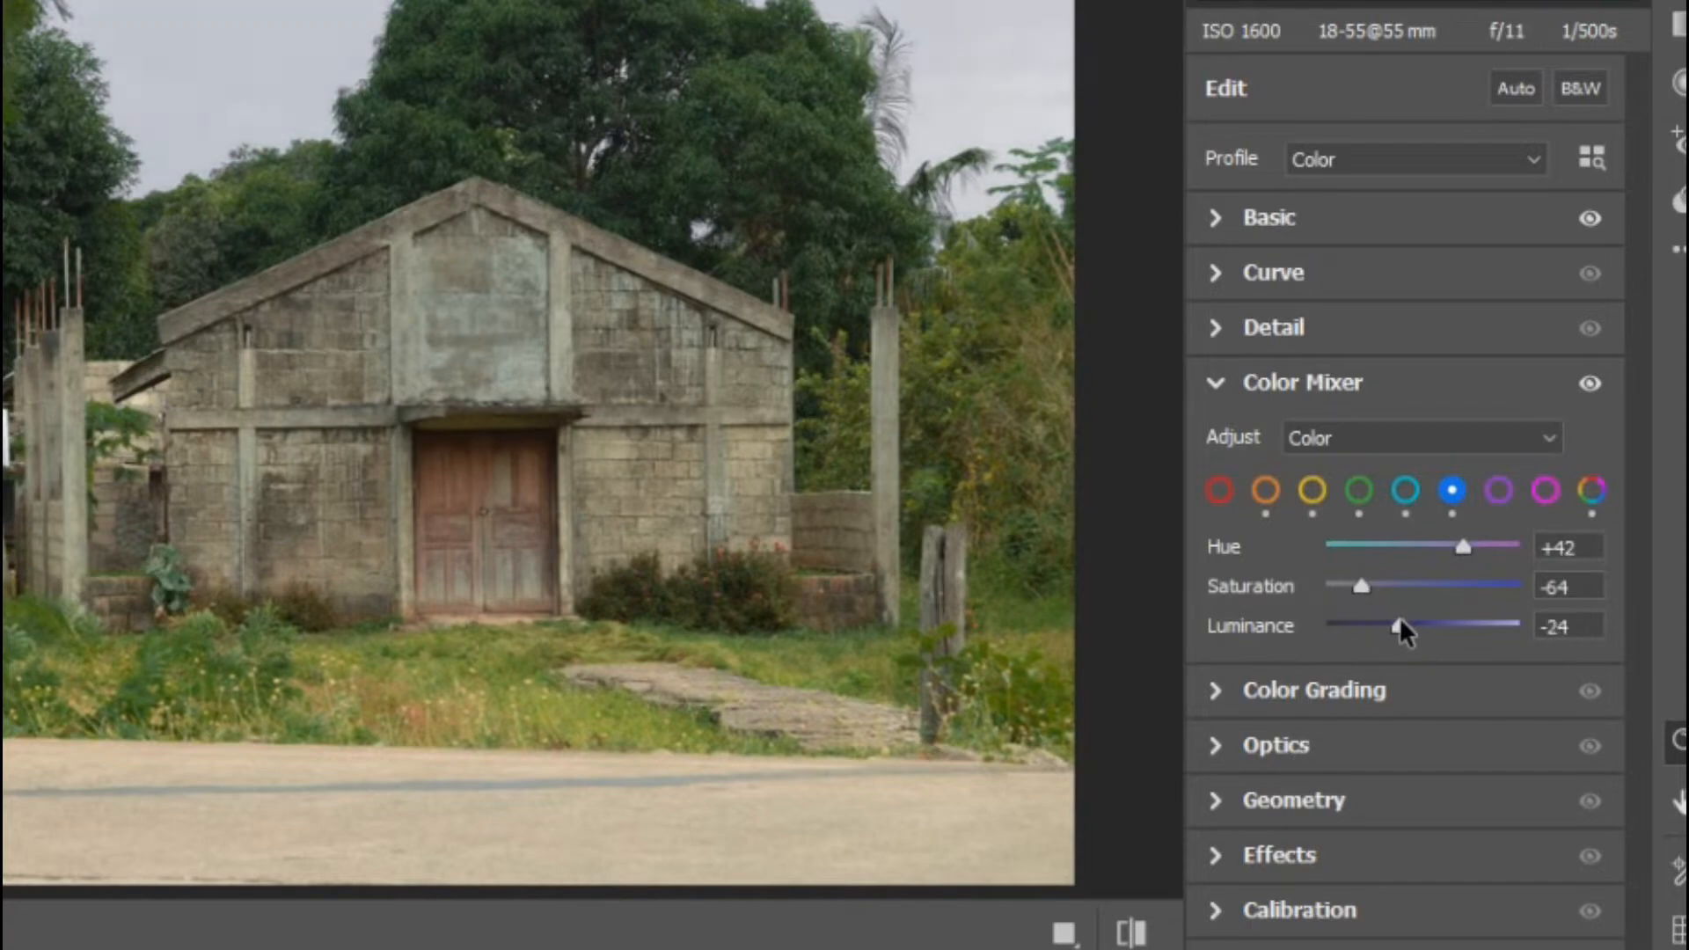
left_click(1212, 382)
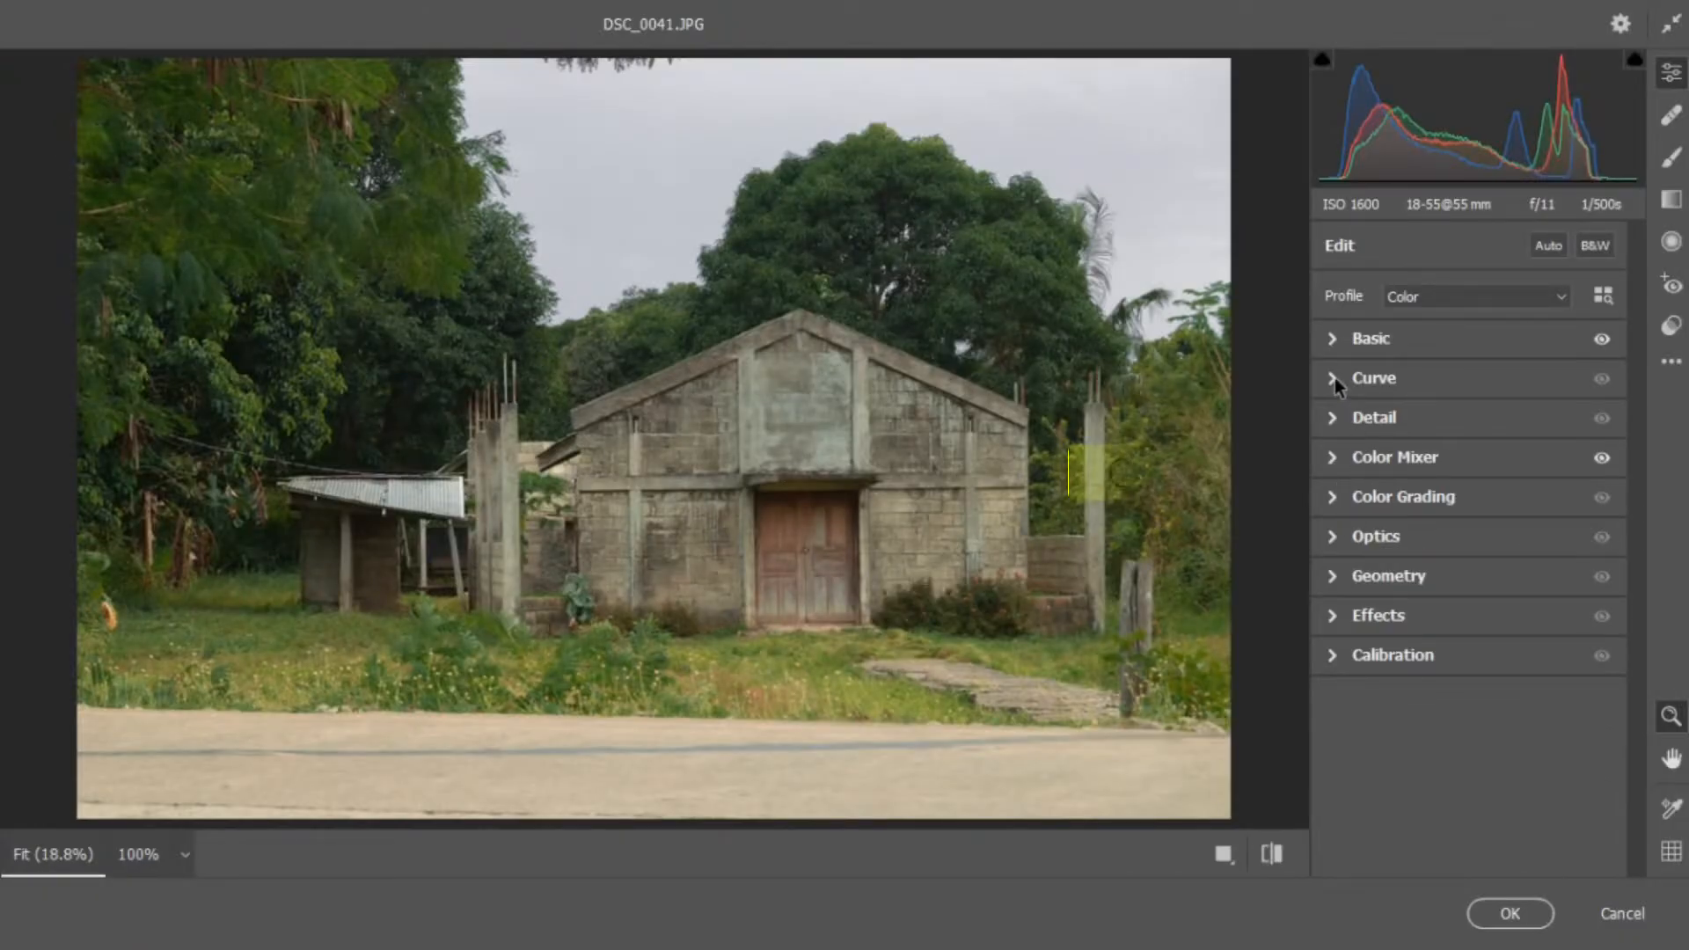
Step: Shape a faded S-curve: lower the shadows to input 61, output 51, raise the highlights, and set white output 247 and black output 7
left_click(1334, 377)
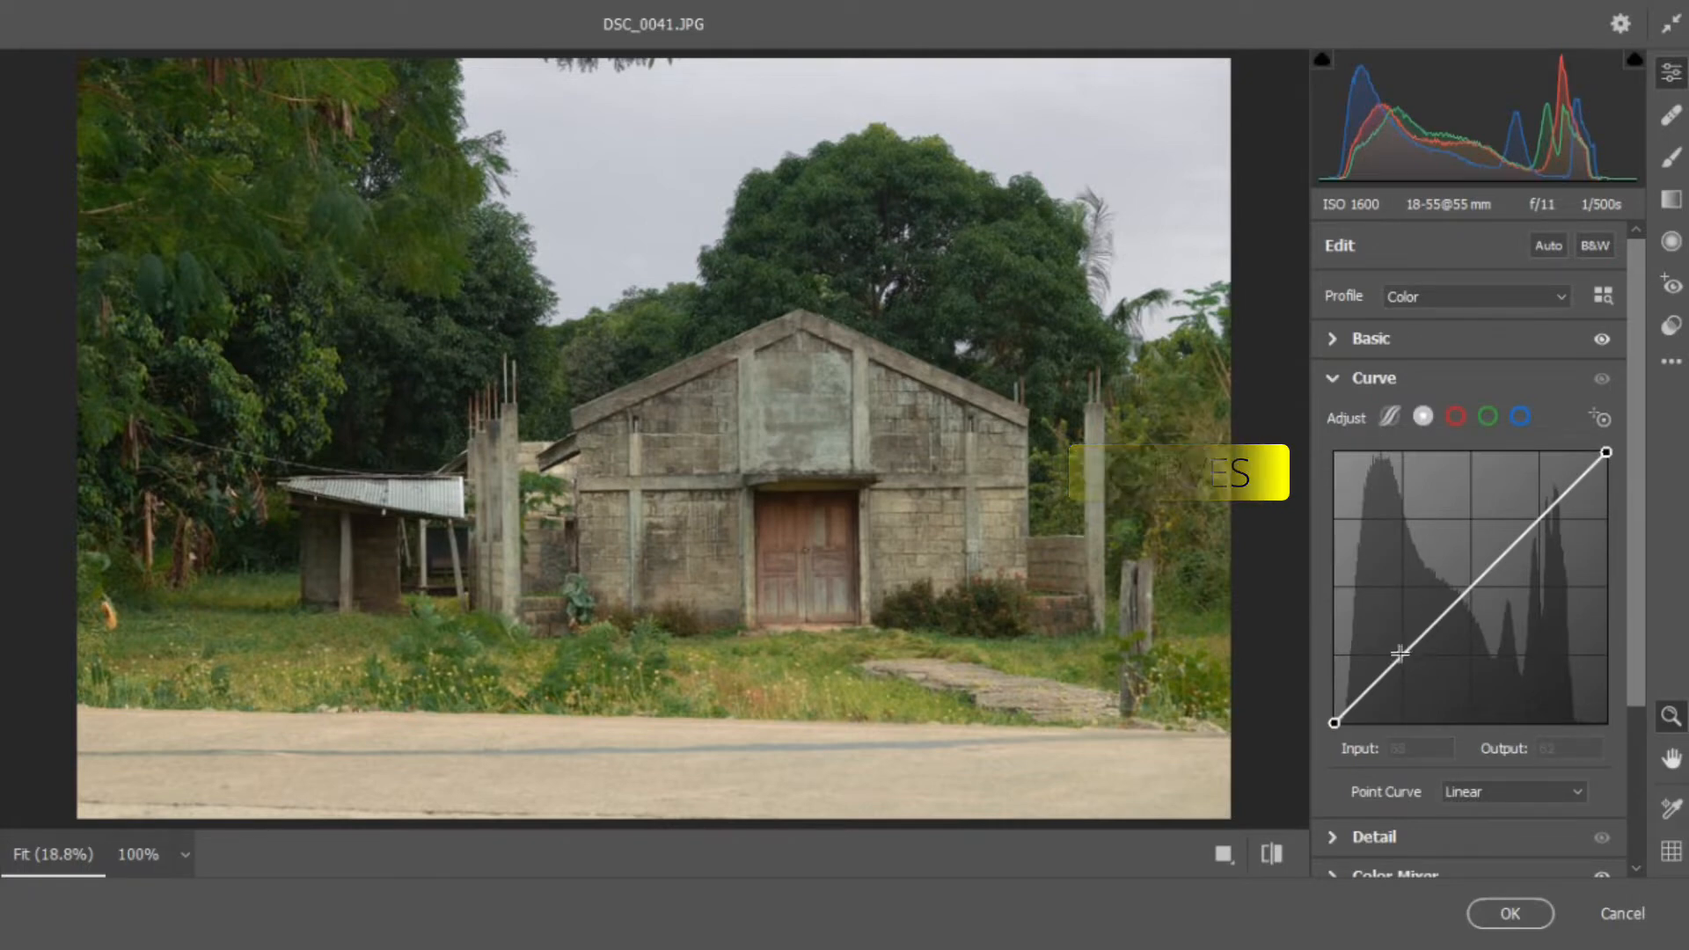
left_click_drag(1402, 652, 1399, 668)
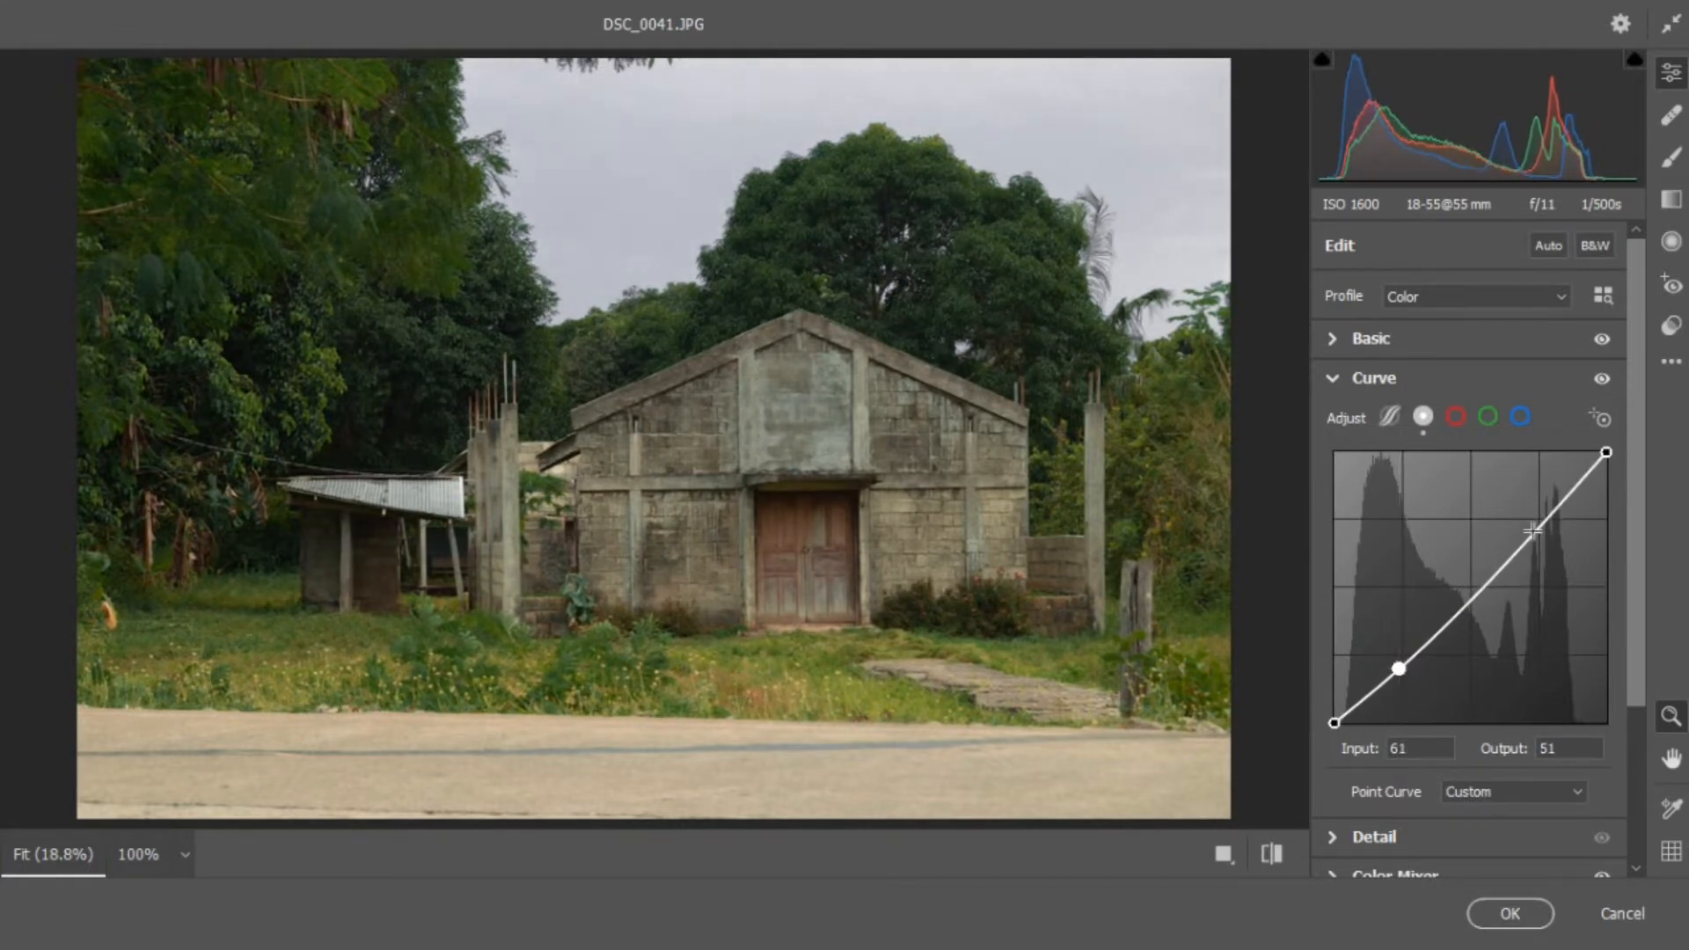
left_click_drag(1542, 525, 1540, 512)
left_click_drag(1607, 451, 1606, 460)
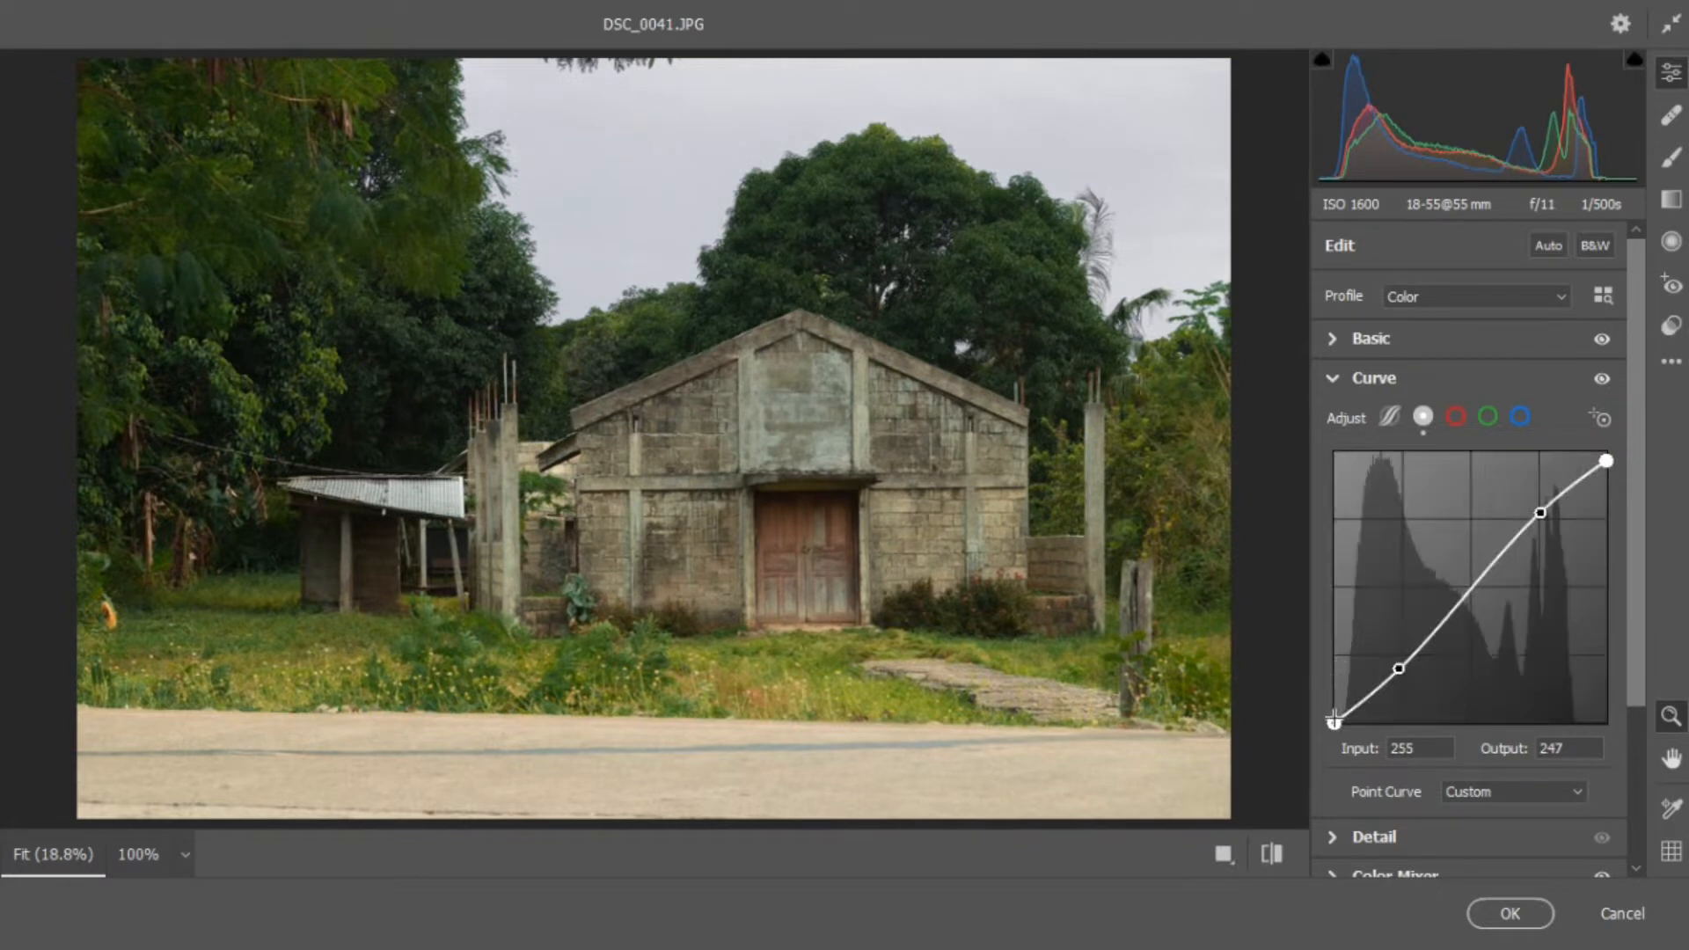
left_click_drag(1333, 723, 1335, 715)
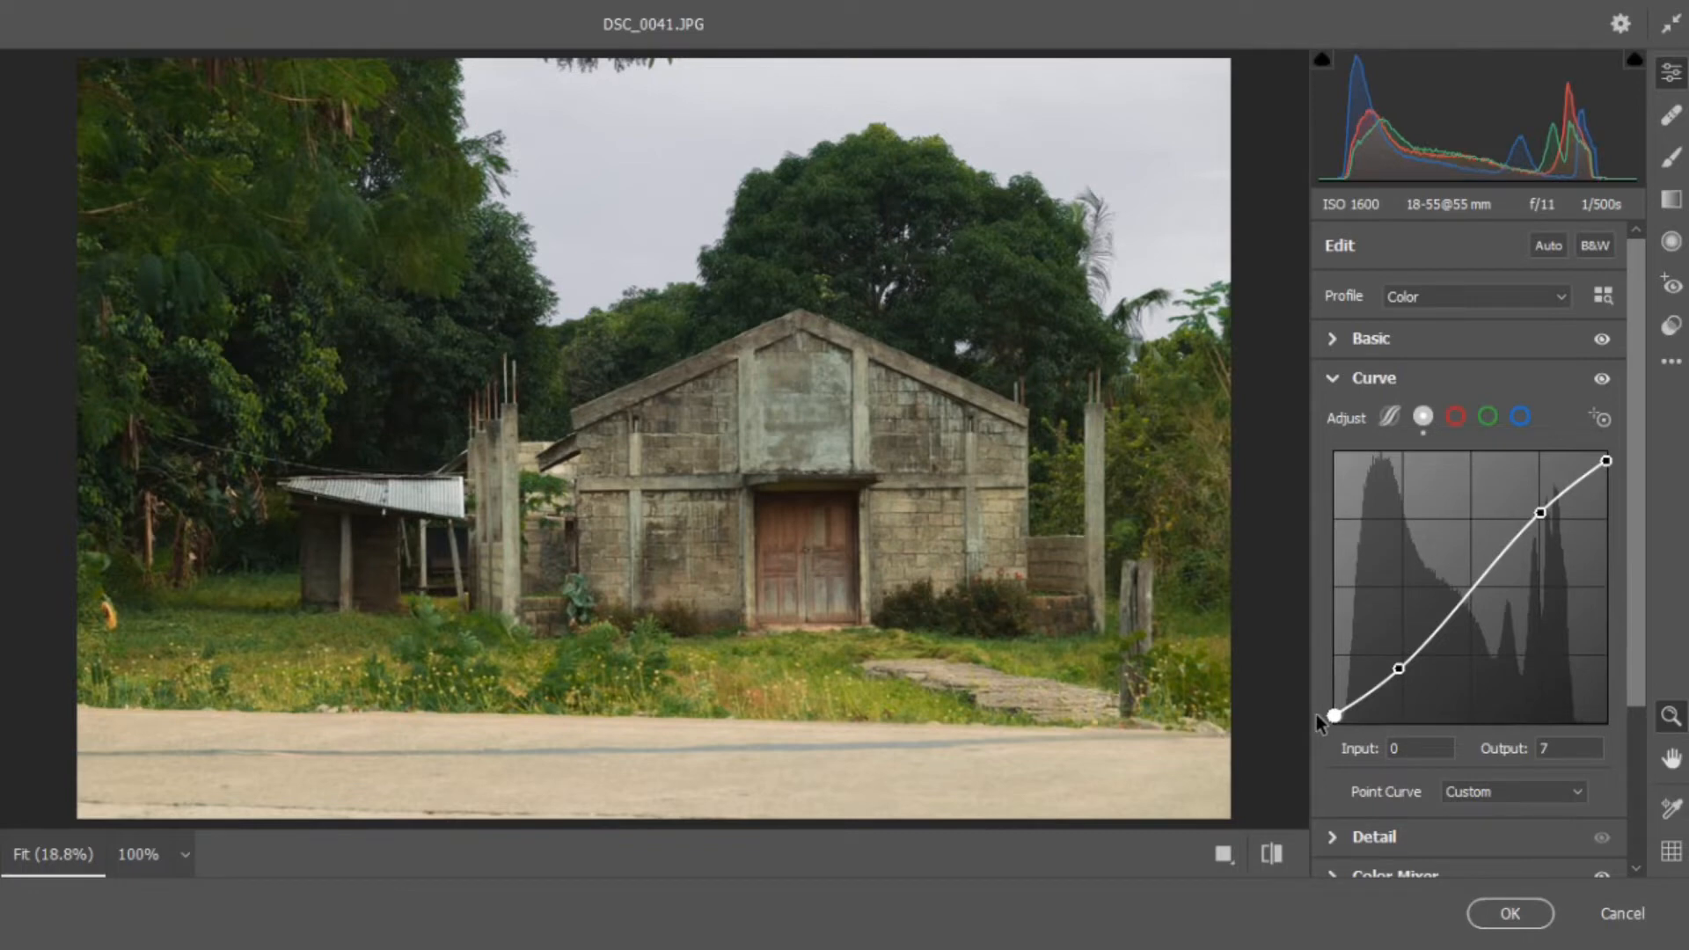
Step: Set up a size 6 adjustment brush with Temp +12, Exposure +0.25, Contrast +10 and Highlights -23
left_click(1674, 159)
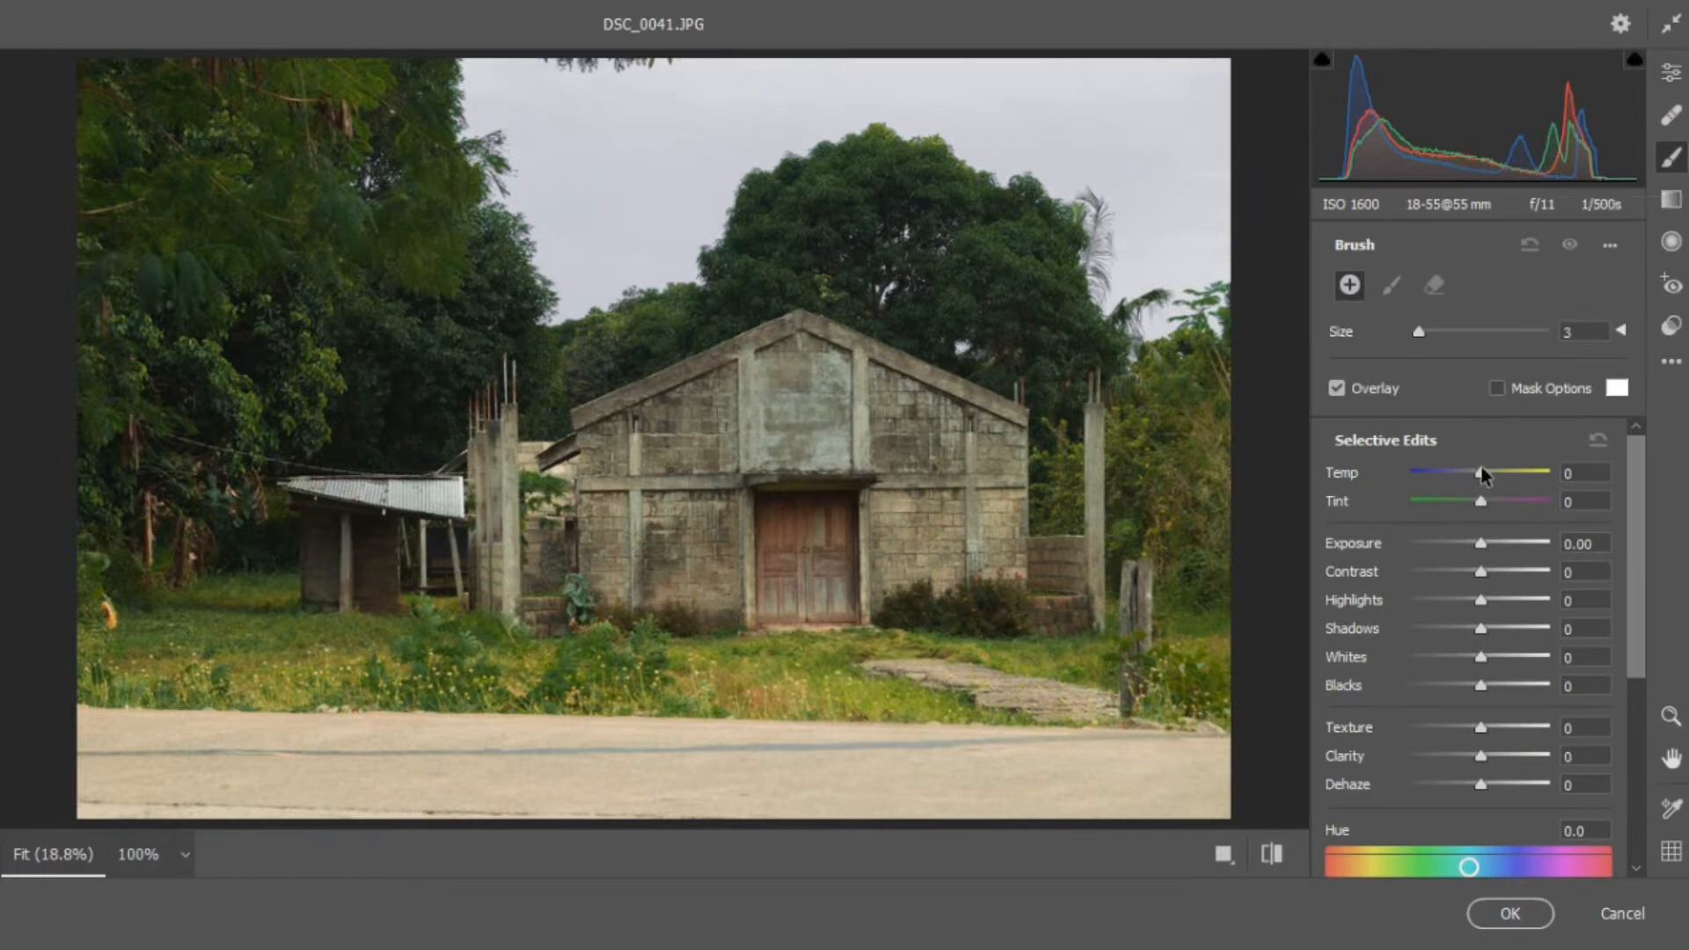
left_click_drag(1482, 545, 1485, 547)
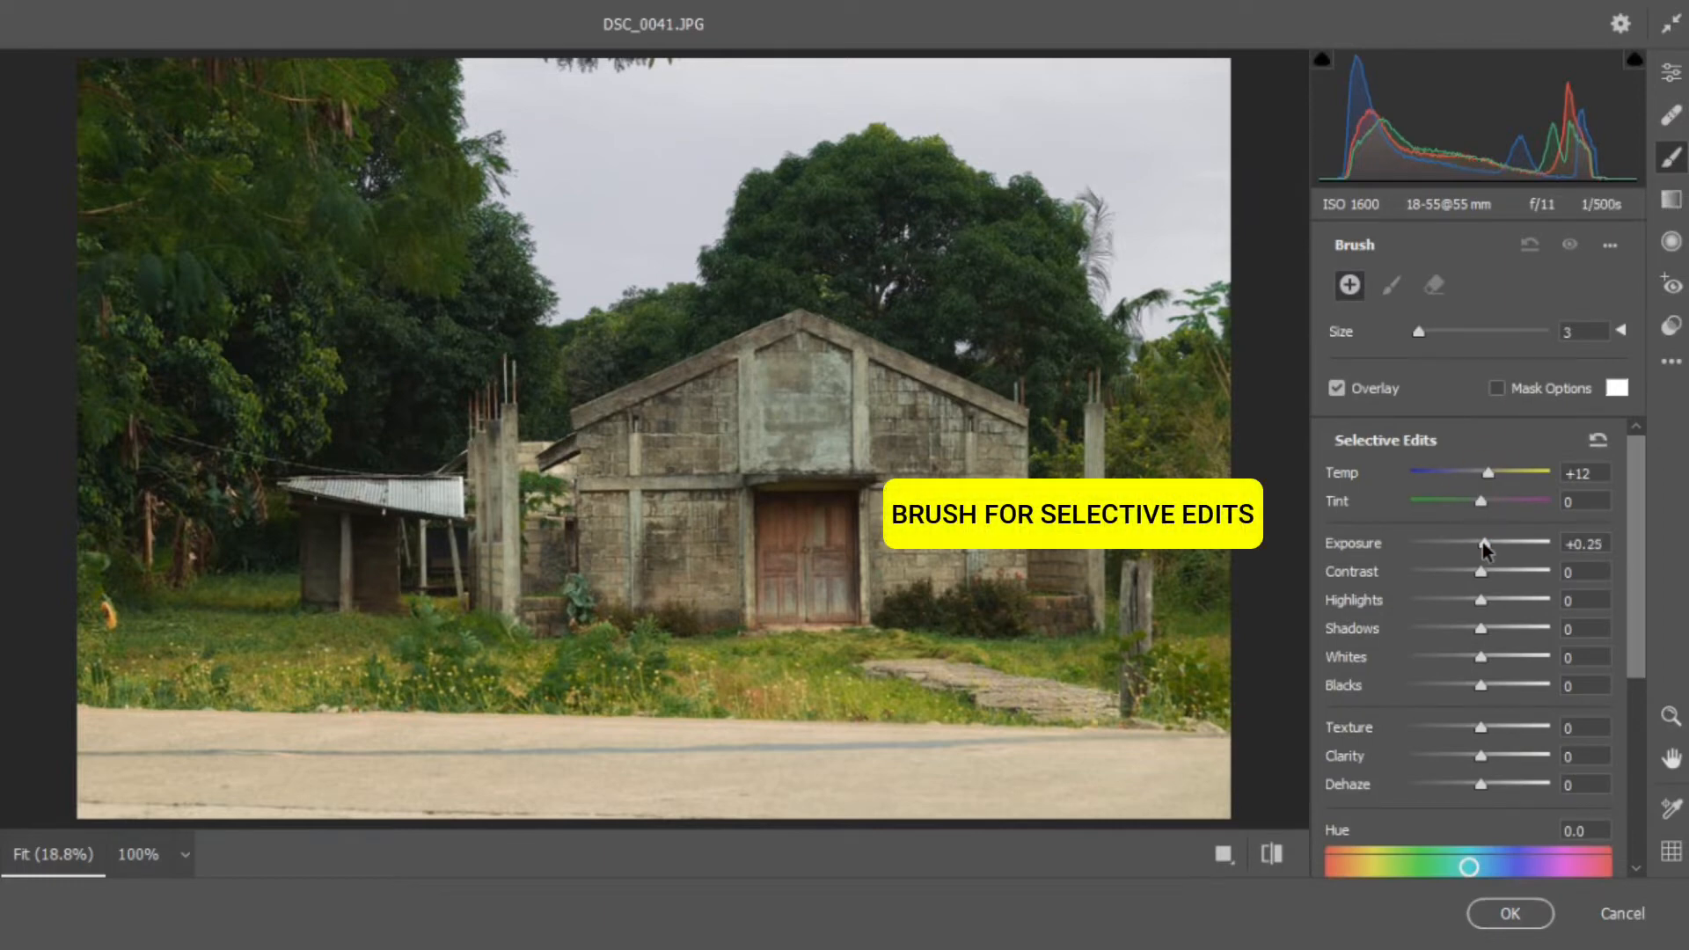
key("bracketright")
key("bracketright")
key("bracketright")
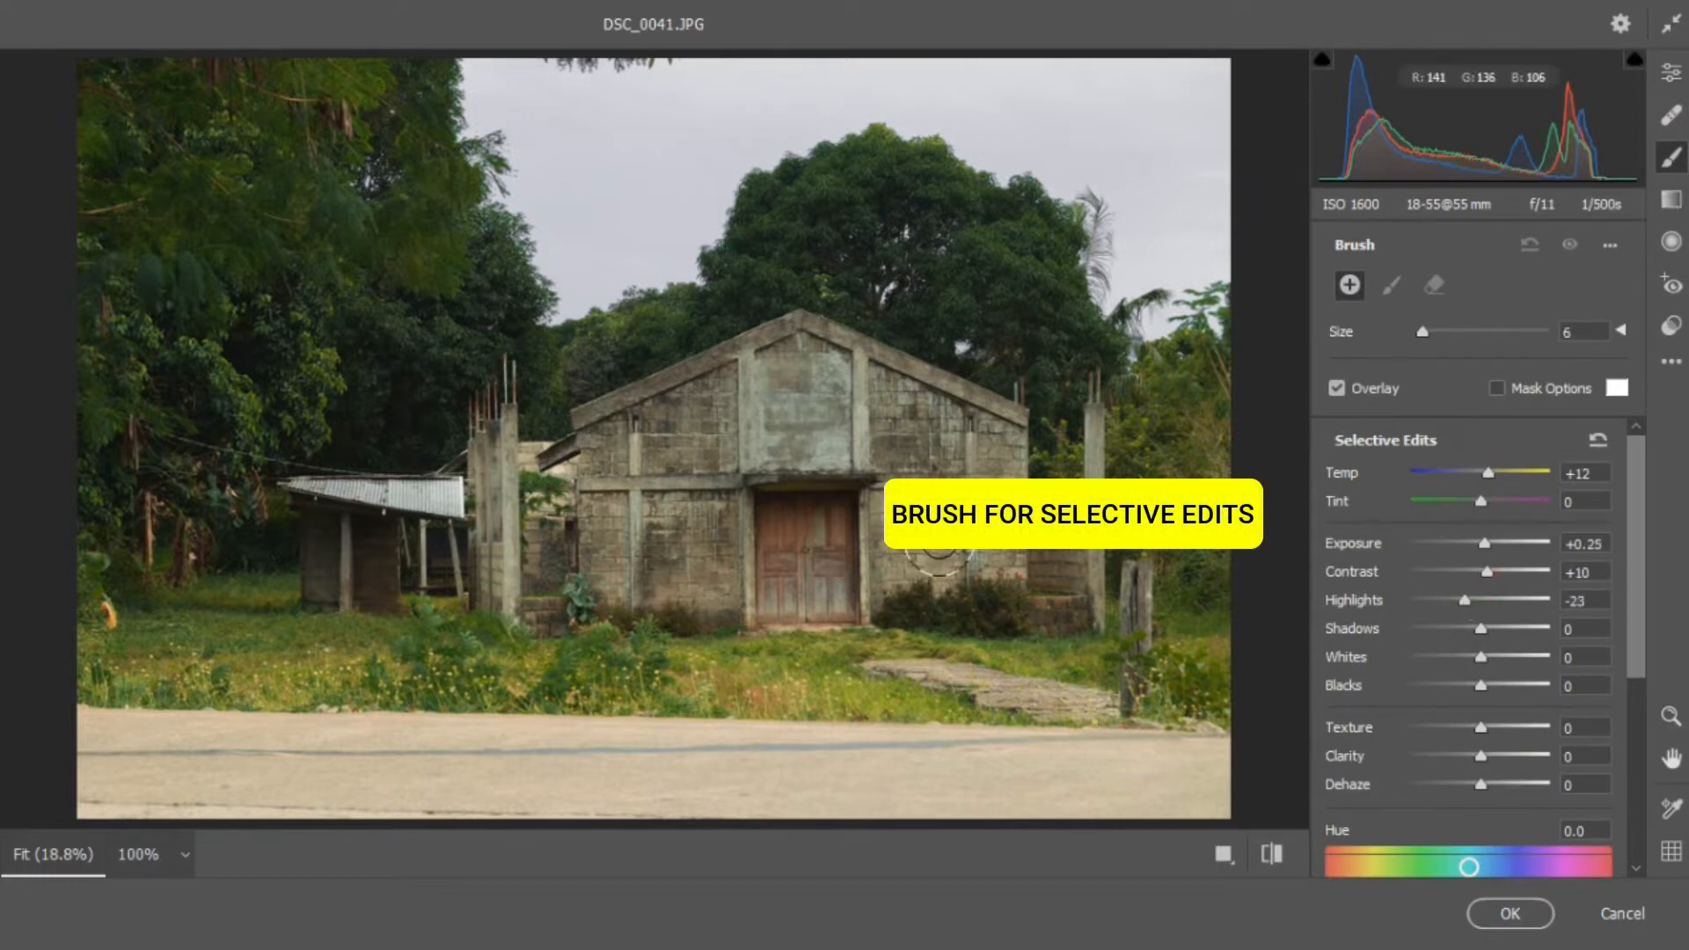
Step: Brush the adjustment over the grassy foreground and the shrubs beside the house, varying the brush size between about 3 and 6
mouse_move(103, 675)
left_mouse_down()
mouse_move(817, 679)
mouse_move(957, 702)
left_mouse_up()
key("bracketleft")
key("bracketleft")
key("bracketleft")
mouse_move(702, 656)
left_mouse_down()
mouse_move(948, 643)
mouse_move(1212, 685)
left_mouse_up()
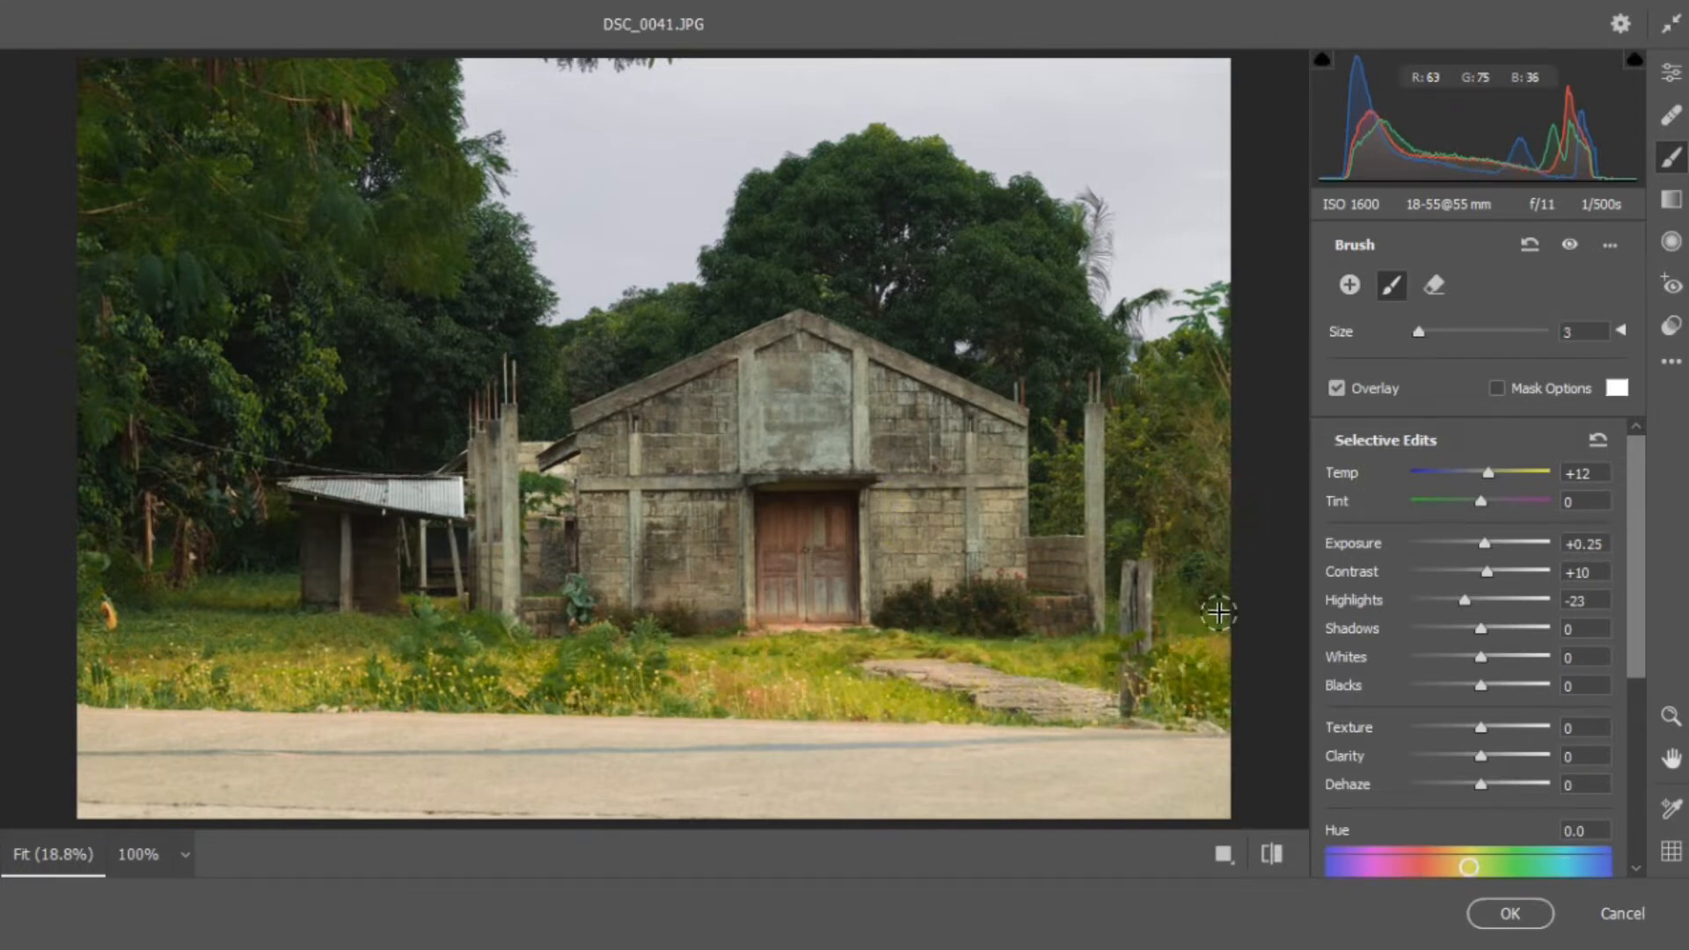
key("bracketright")
key("bracketright")
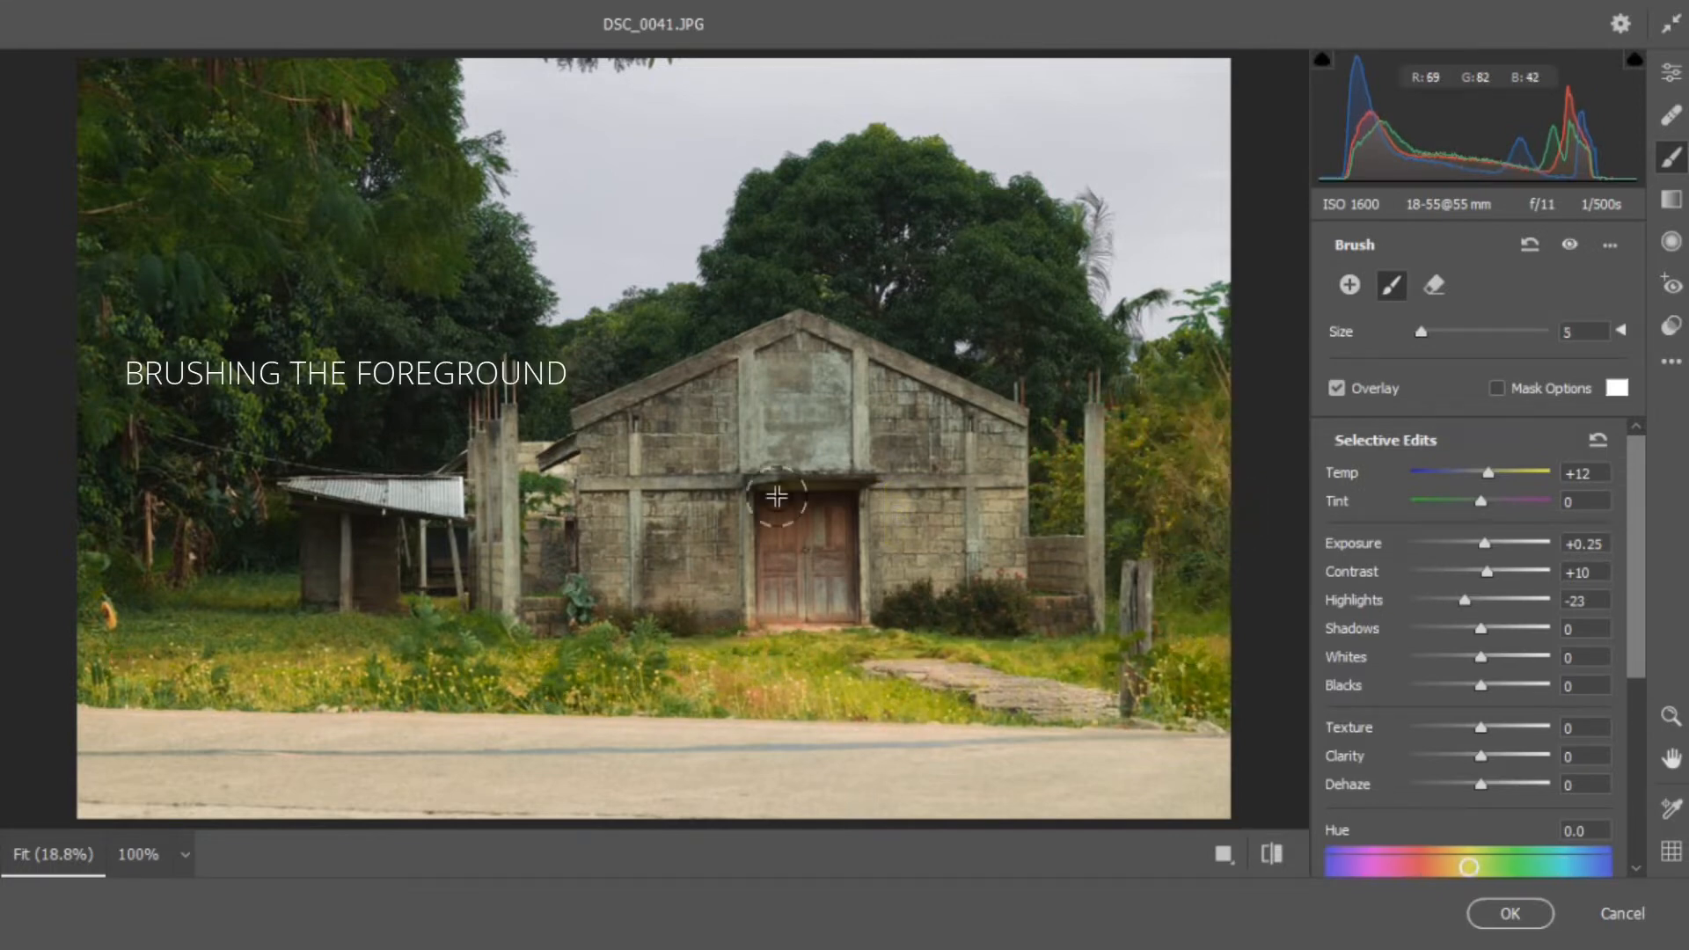
left_click_drag(330, 641, 95, 676)
left_click_drag(233, 602, 236, 593)
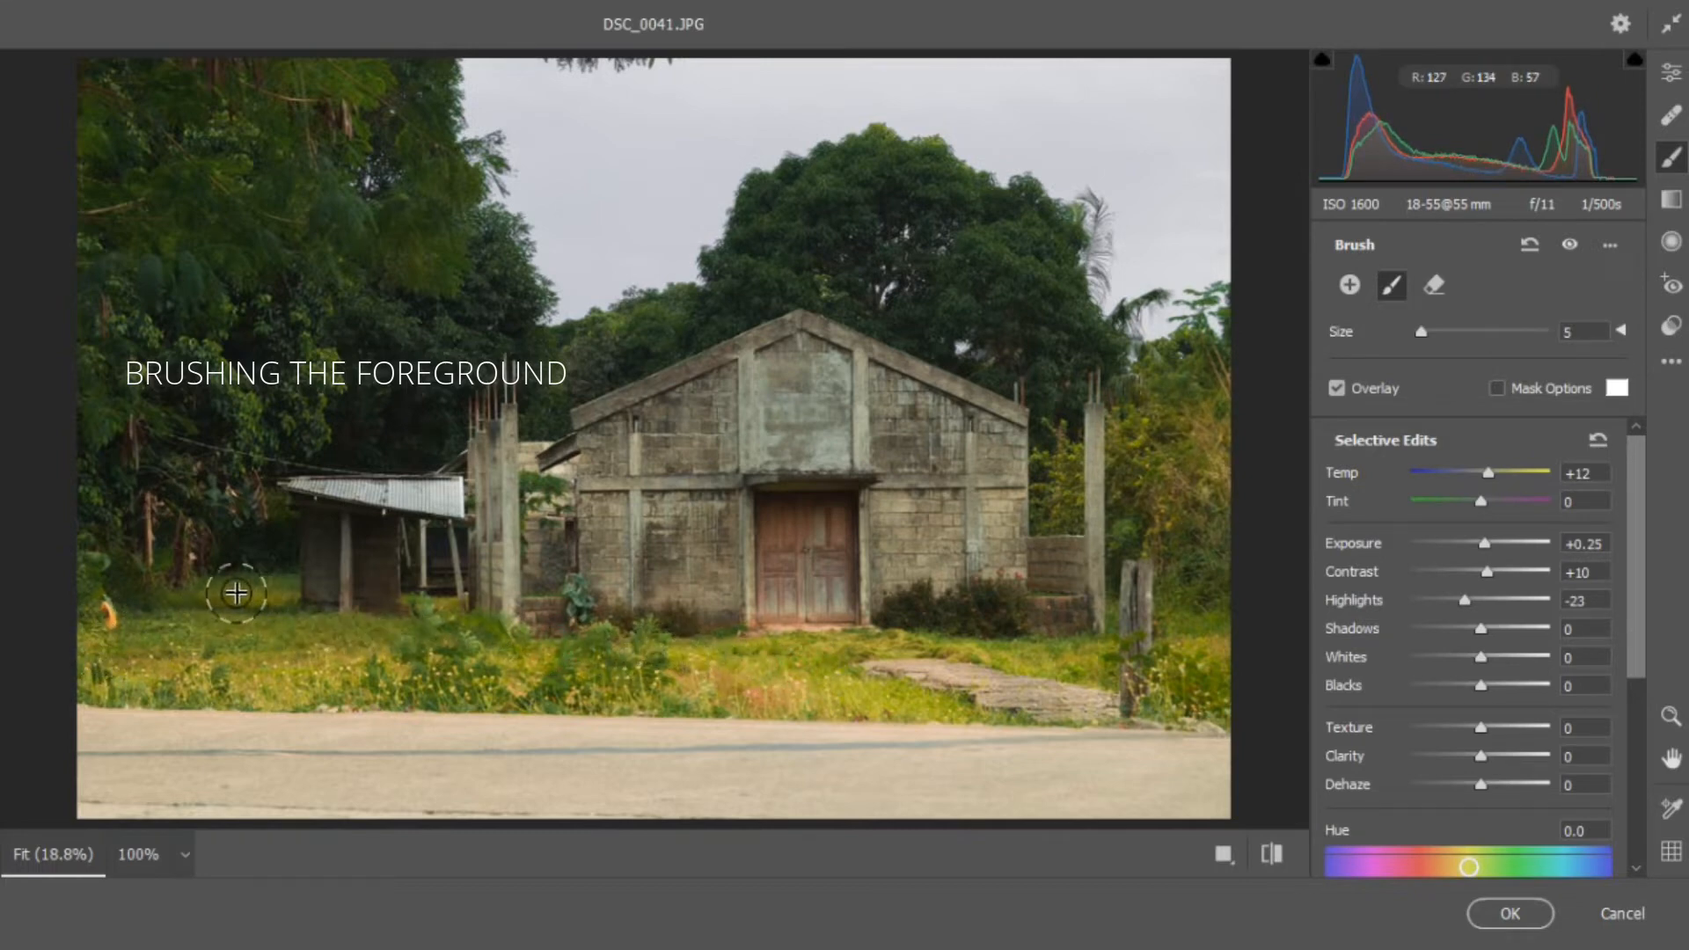
key("bracketleft")
left_click_drag(442, 597, 455, 615)
Step: Brush a new adjustment with Temp -10 over the tin-roofed shed, and erase its spill around the concrete posts
left_click(1348, 285)
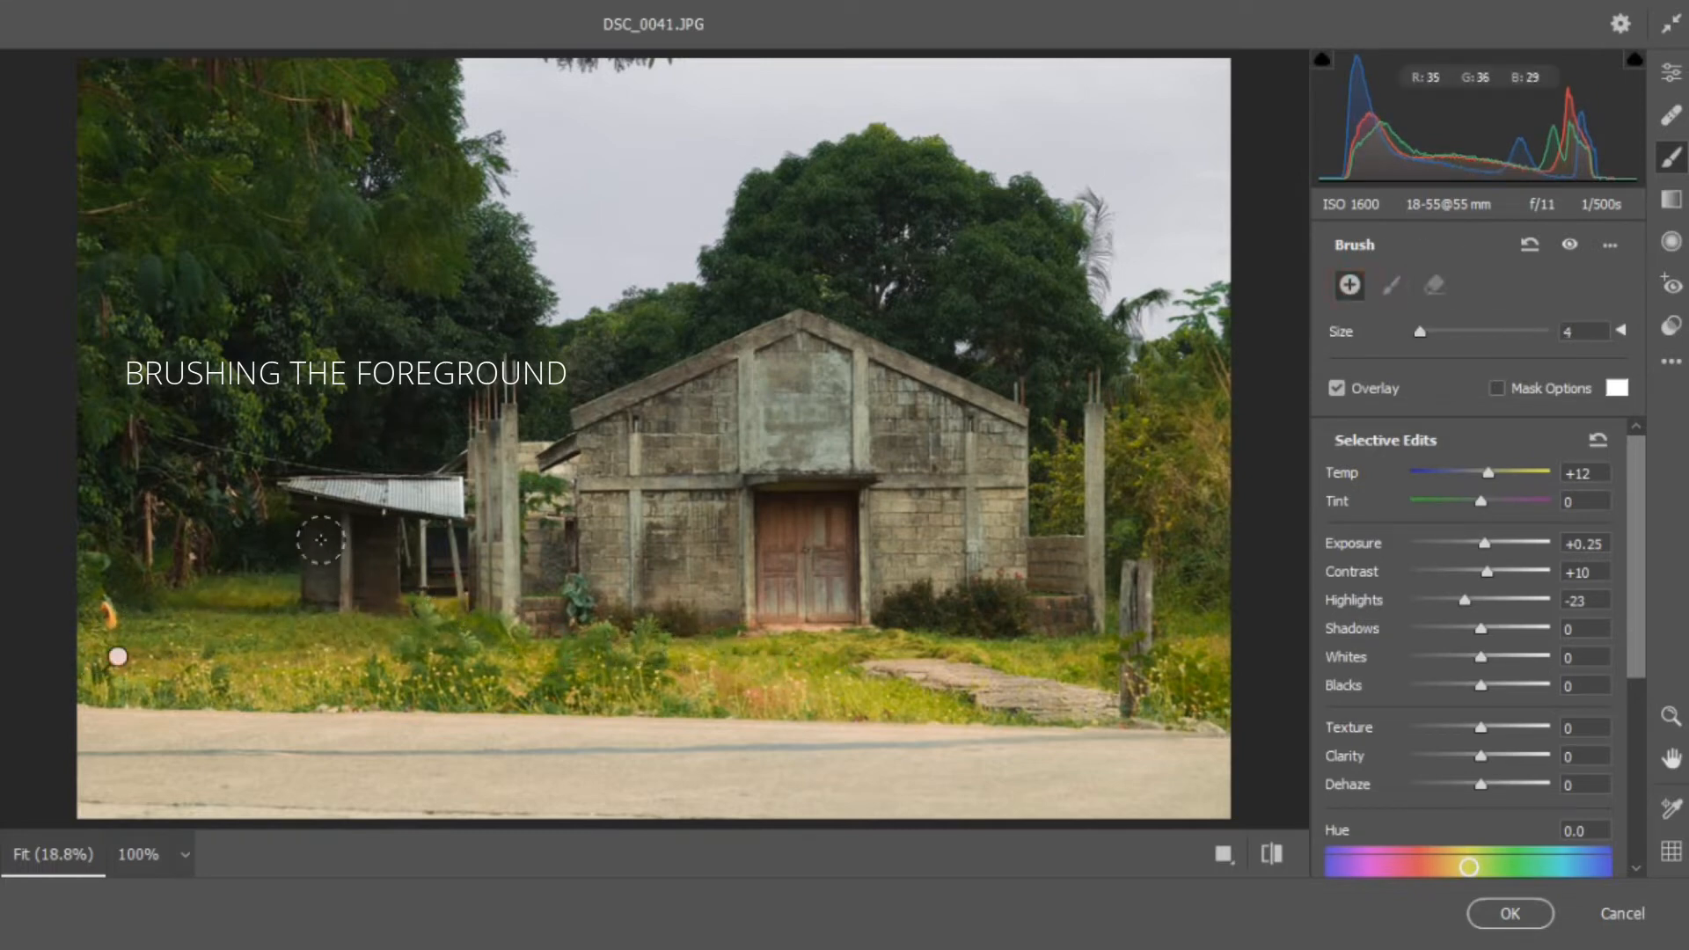
left_click_drag(1489, 474, 1475, 475)
key("bracketleft")
mouse_move(348, 491)
left_mouse_down()
mouse_move(308, 484)
mouse_move(622, 483)
mouse_move(424, 556)
mouse_move(452, 575)
mouse_move(333, 594)
mouse_move(489, 584)
left_mouse_up()
left_click(1434, 285)
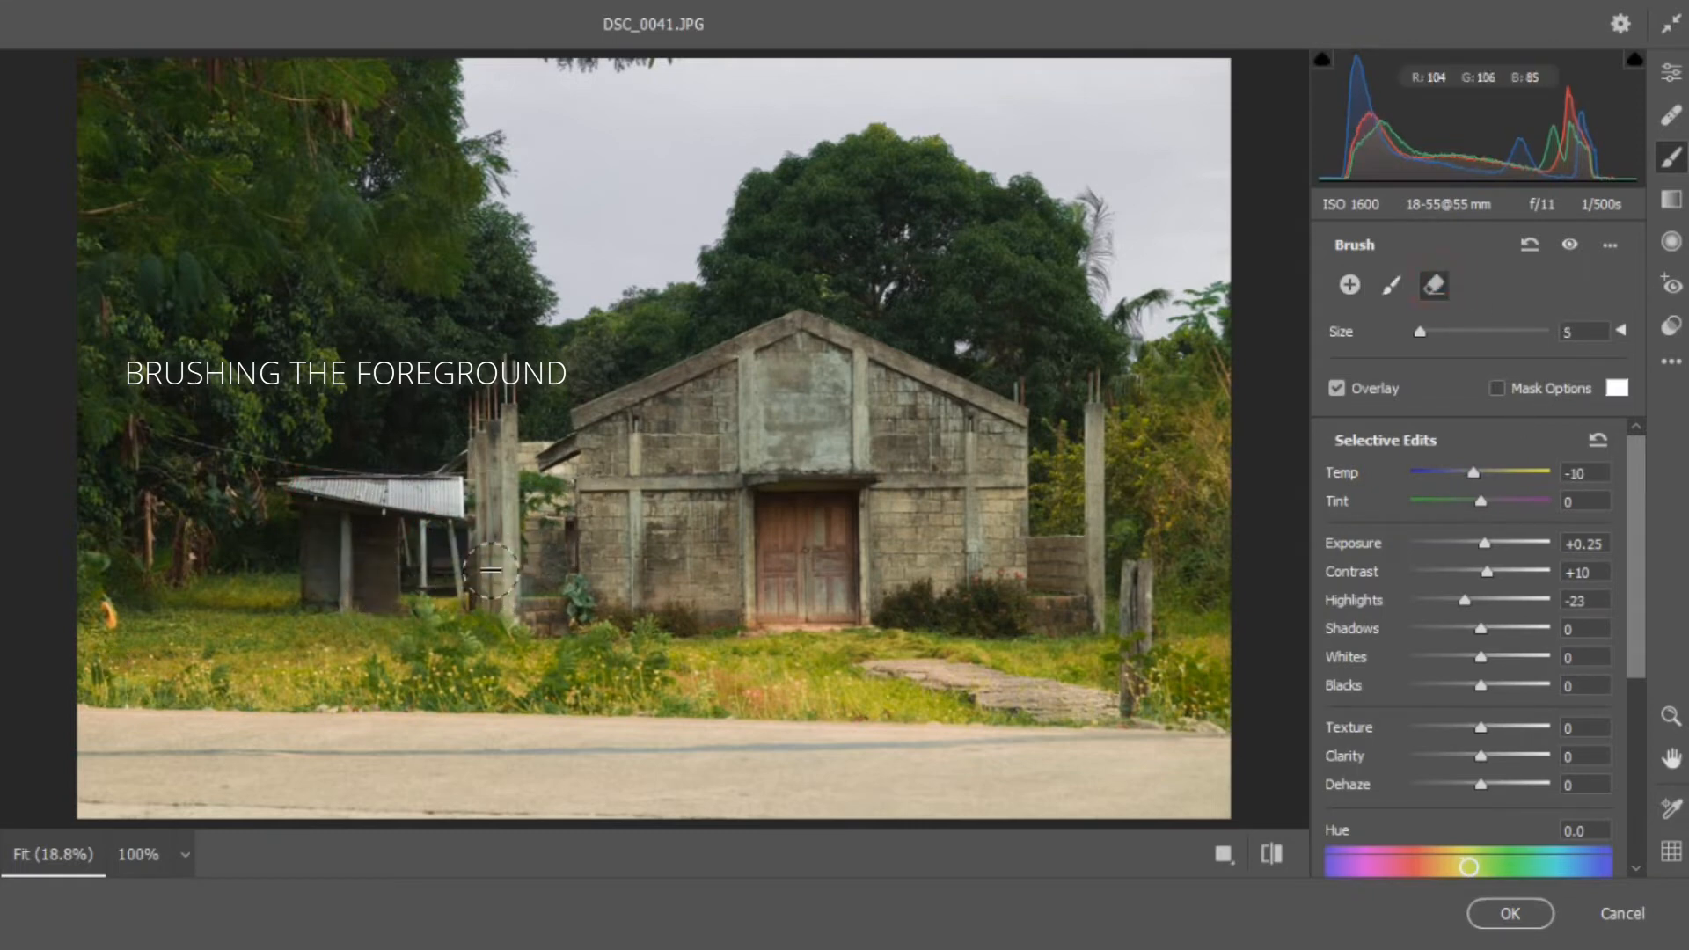
Step: Brush the shrubs along the house base and the nearby grass with a new adjustment at Exposure +0.75, and set its Temp to -12
left_click(1350, 285)
left_click_drag(1485, 543, 1493, 543)
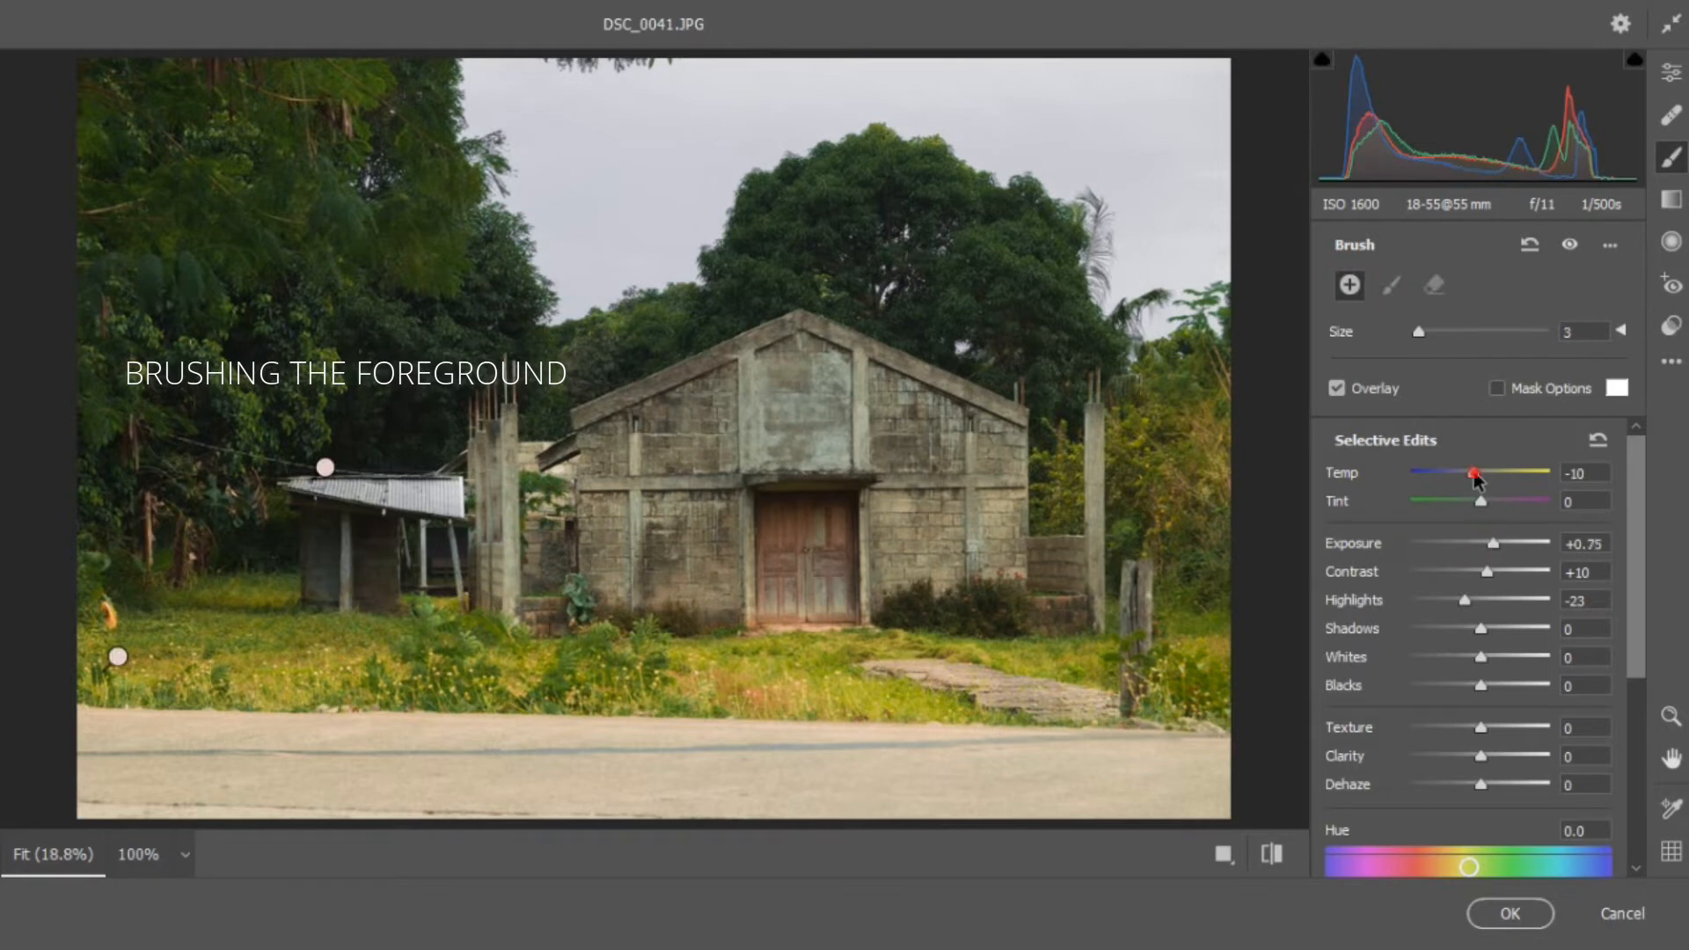
left_click_drag(1475, 474, 1492, 474)
mouse_move(896, 608)
left_mouse_down()
mouse_move(1005, 607)
mouse_move(998, 620)
left_mouse_up()
left_click_drag(720, 623, 521, 629)
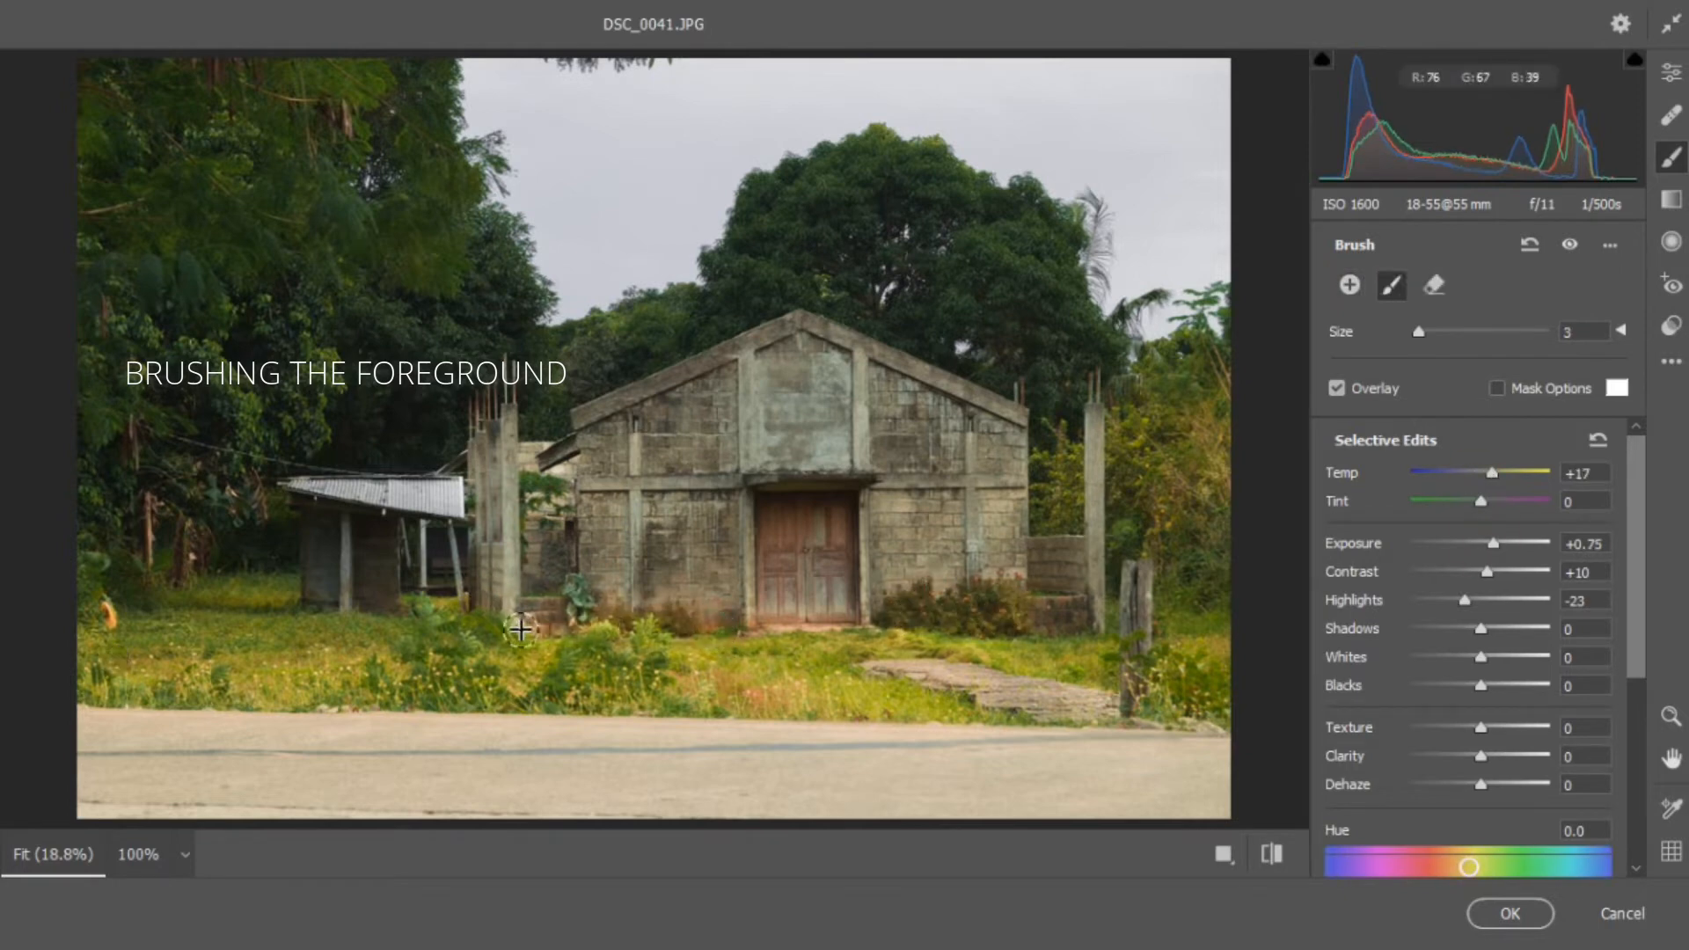
mouse_move(296, 698)
left_mouse_down()
mouse_move(304, 664)
mouse_move(368, 661)
left_mouse_up()
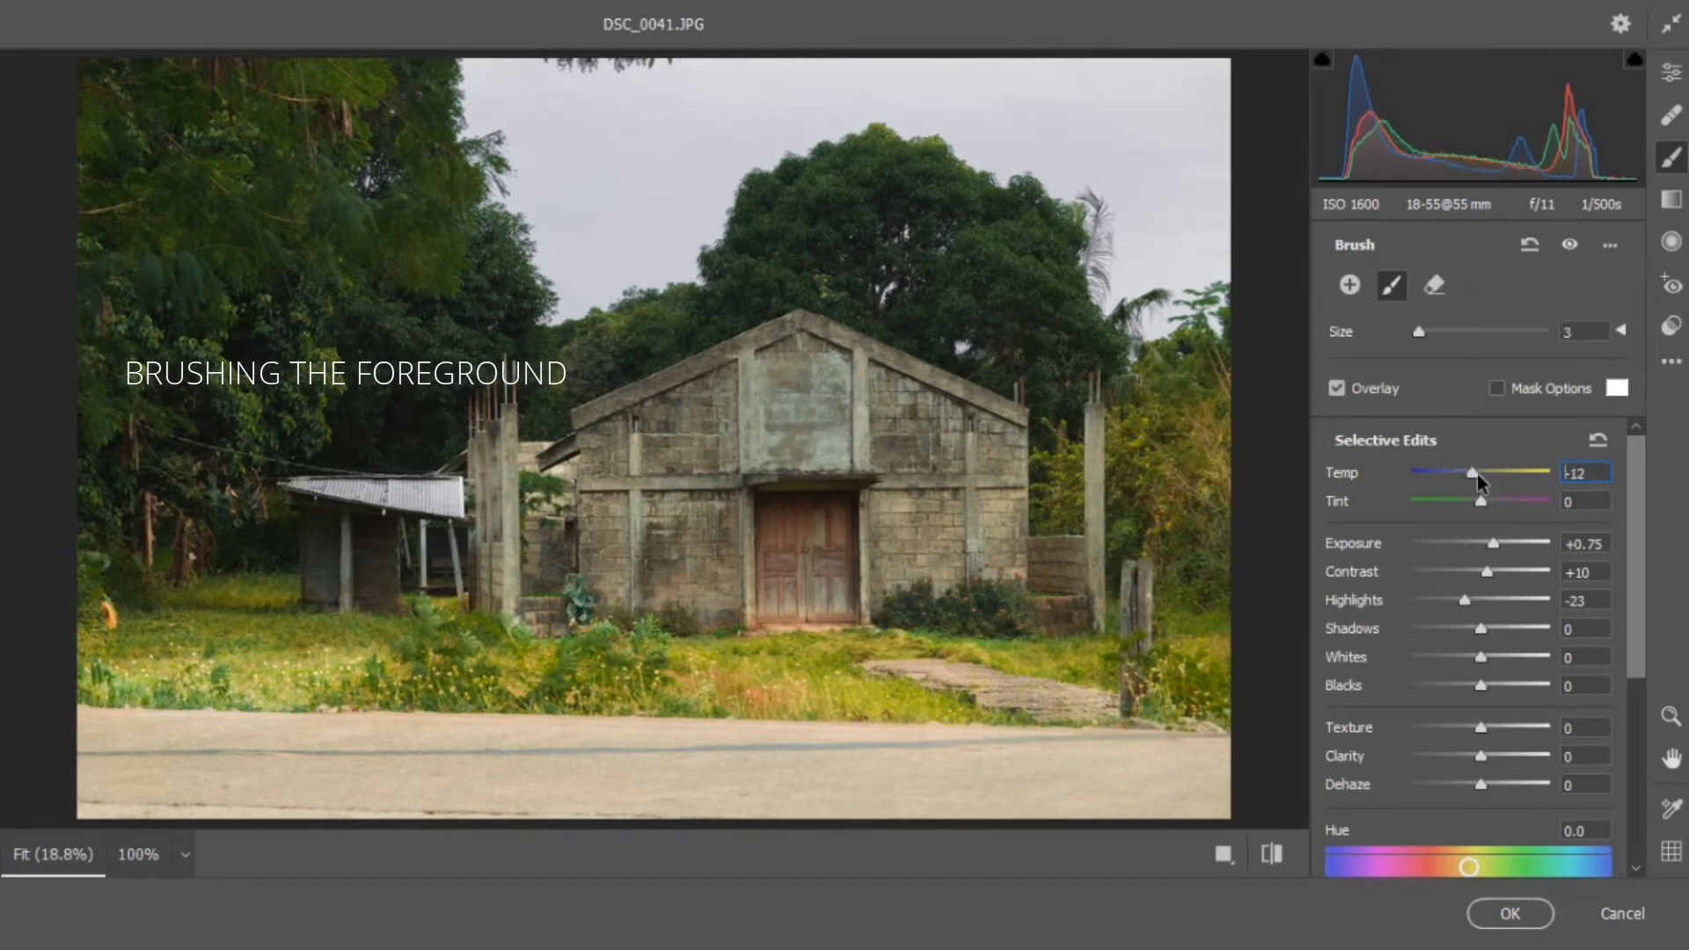
left_click(118, 656)
key("Delete")
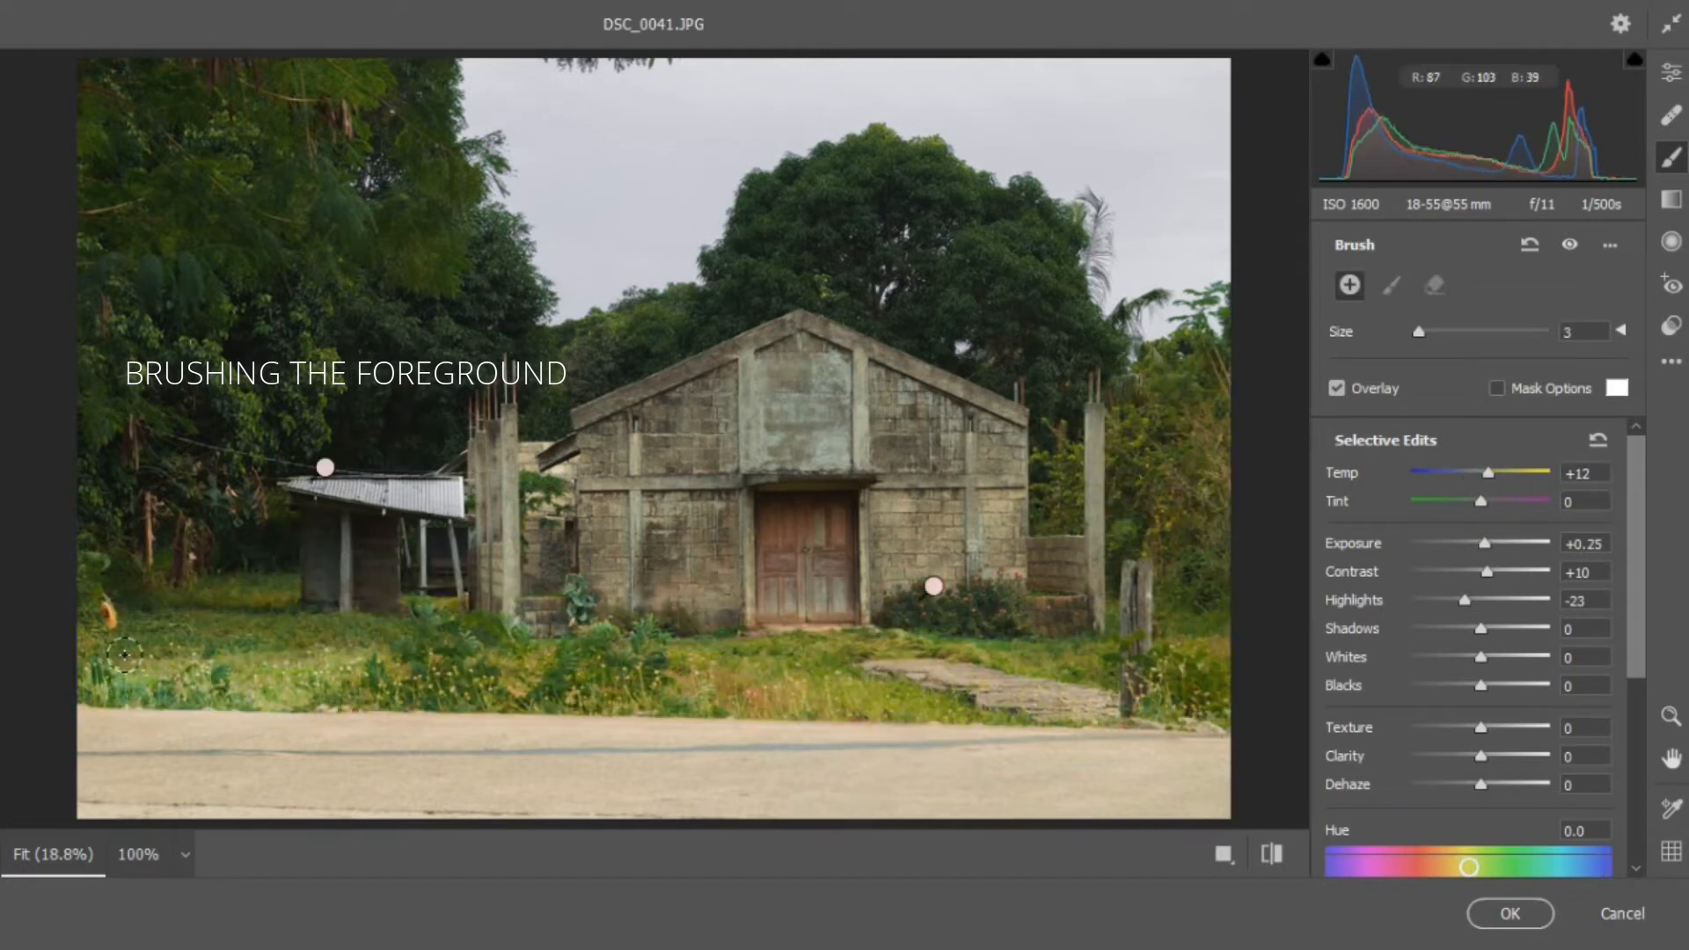
key("ctrl+z")
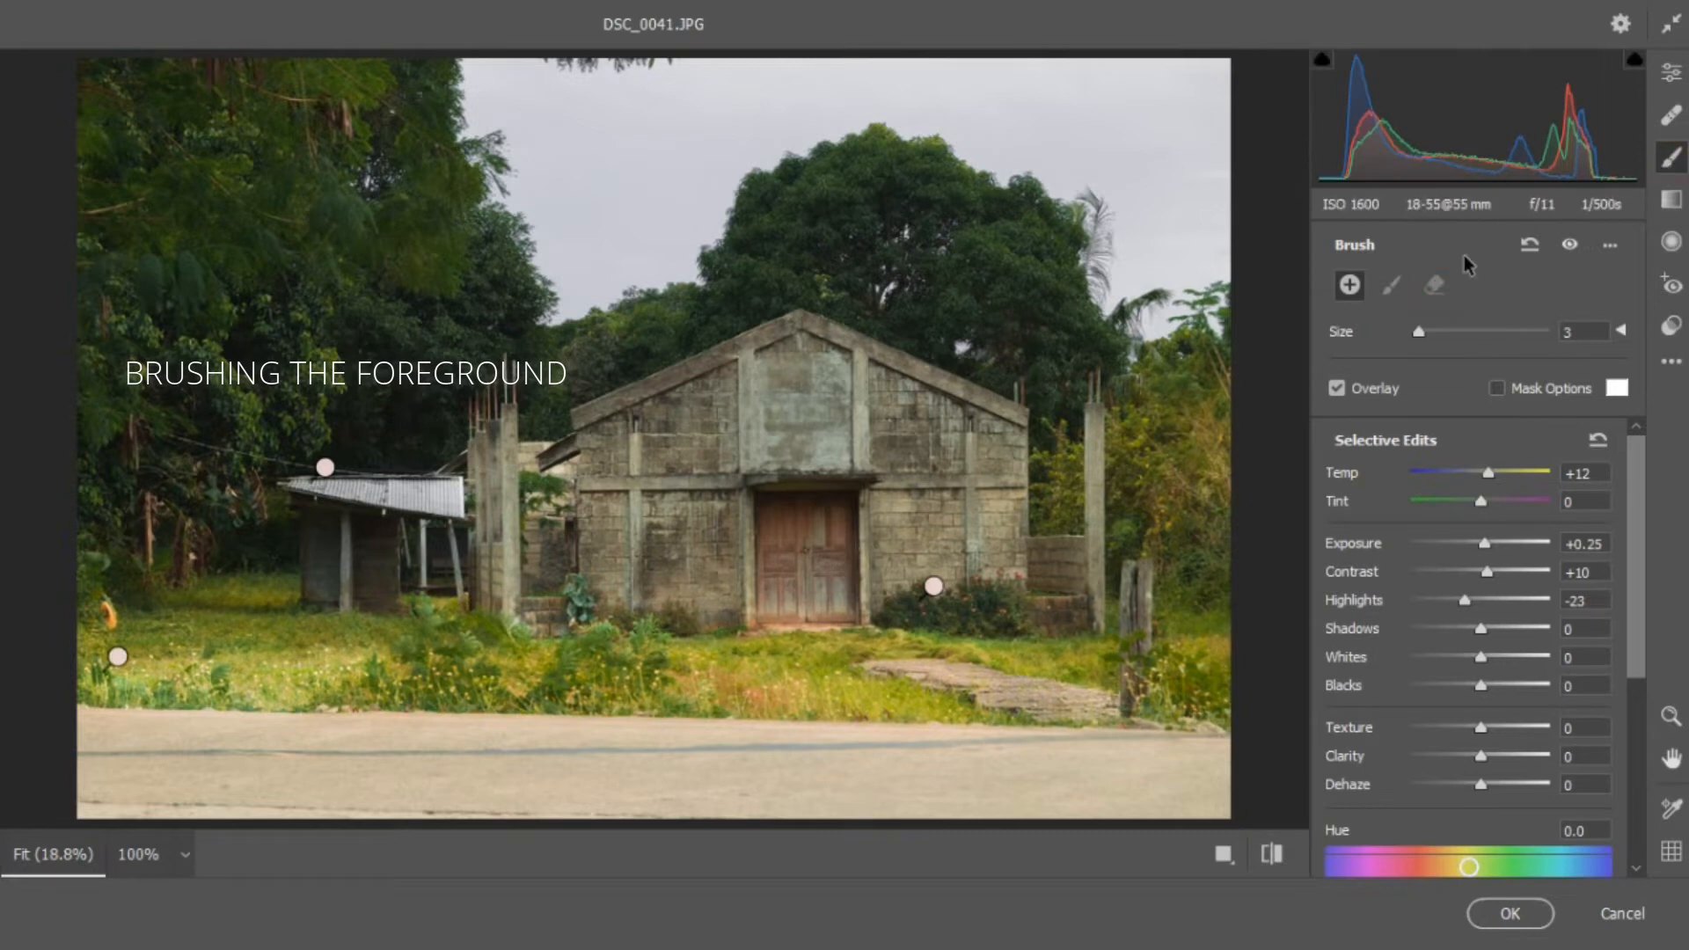
Step: Reselect the foreground grass adjustment and erase it from the grass near the road edge at the photo's lower-left corner
left_click(1670, 73)
left_click(1671, 158)
left_click(118, 657)
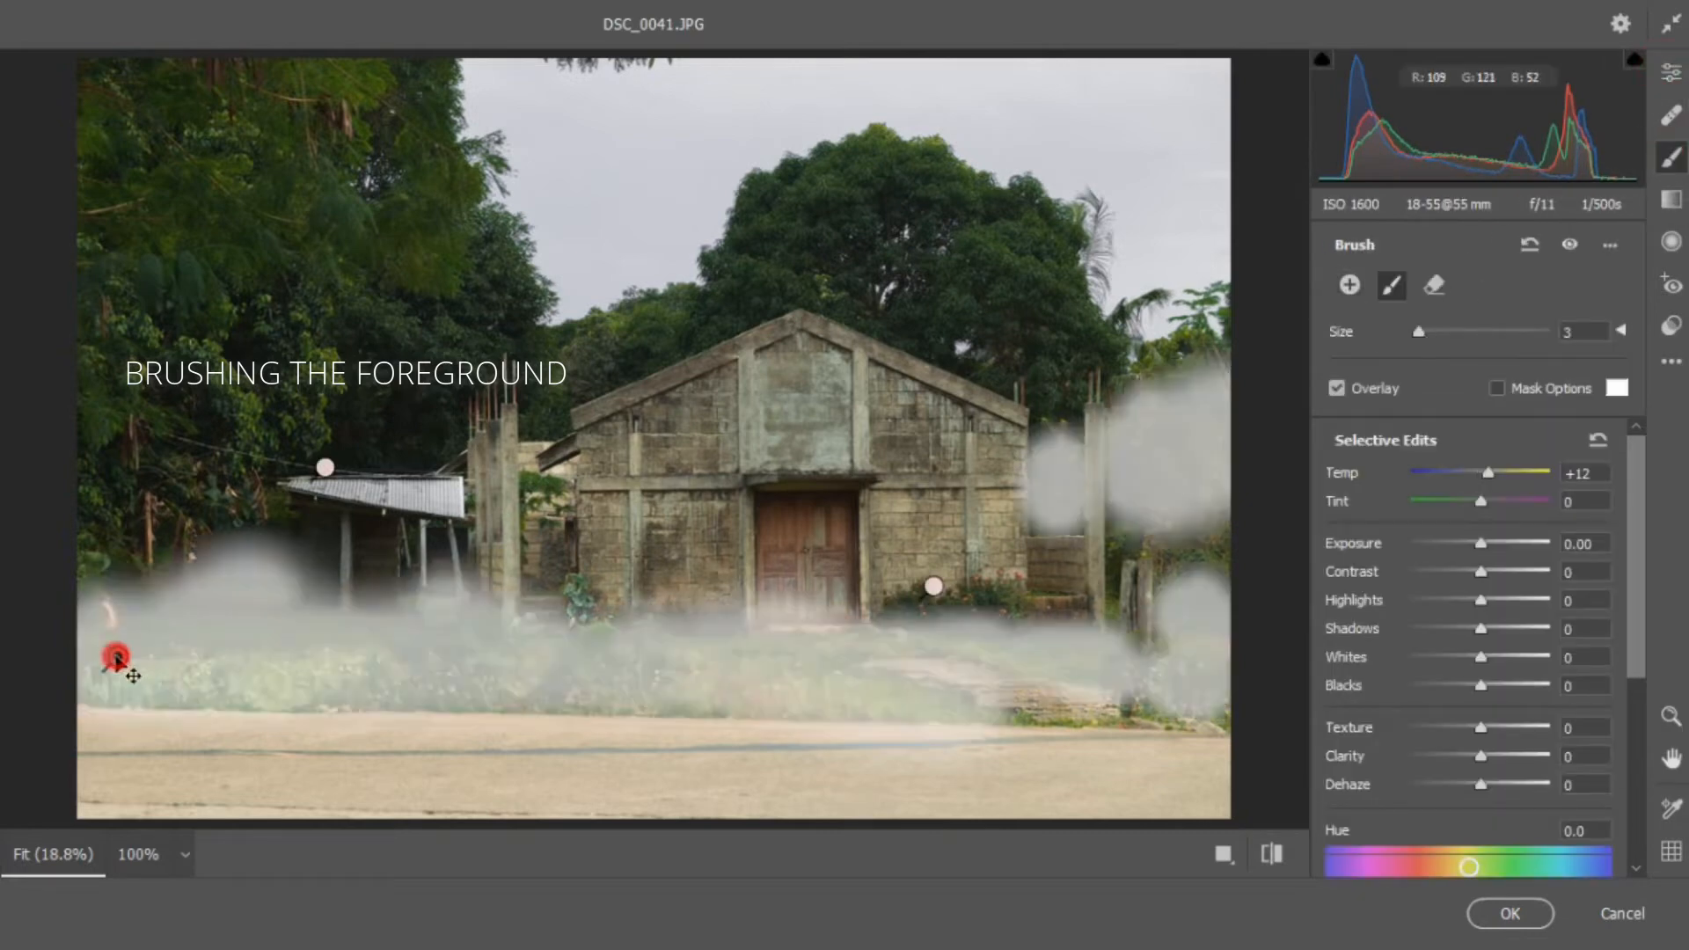
key("alt")
mouse_move(129, 679)
left_mouse_down()
mouse_move(335, 687)
mouse_move(144, 676)
mouse_move(171, 714)
left_mouse_up()
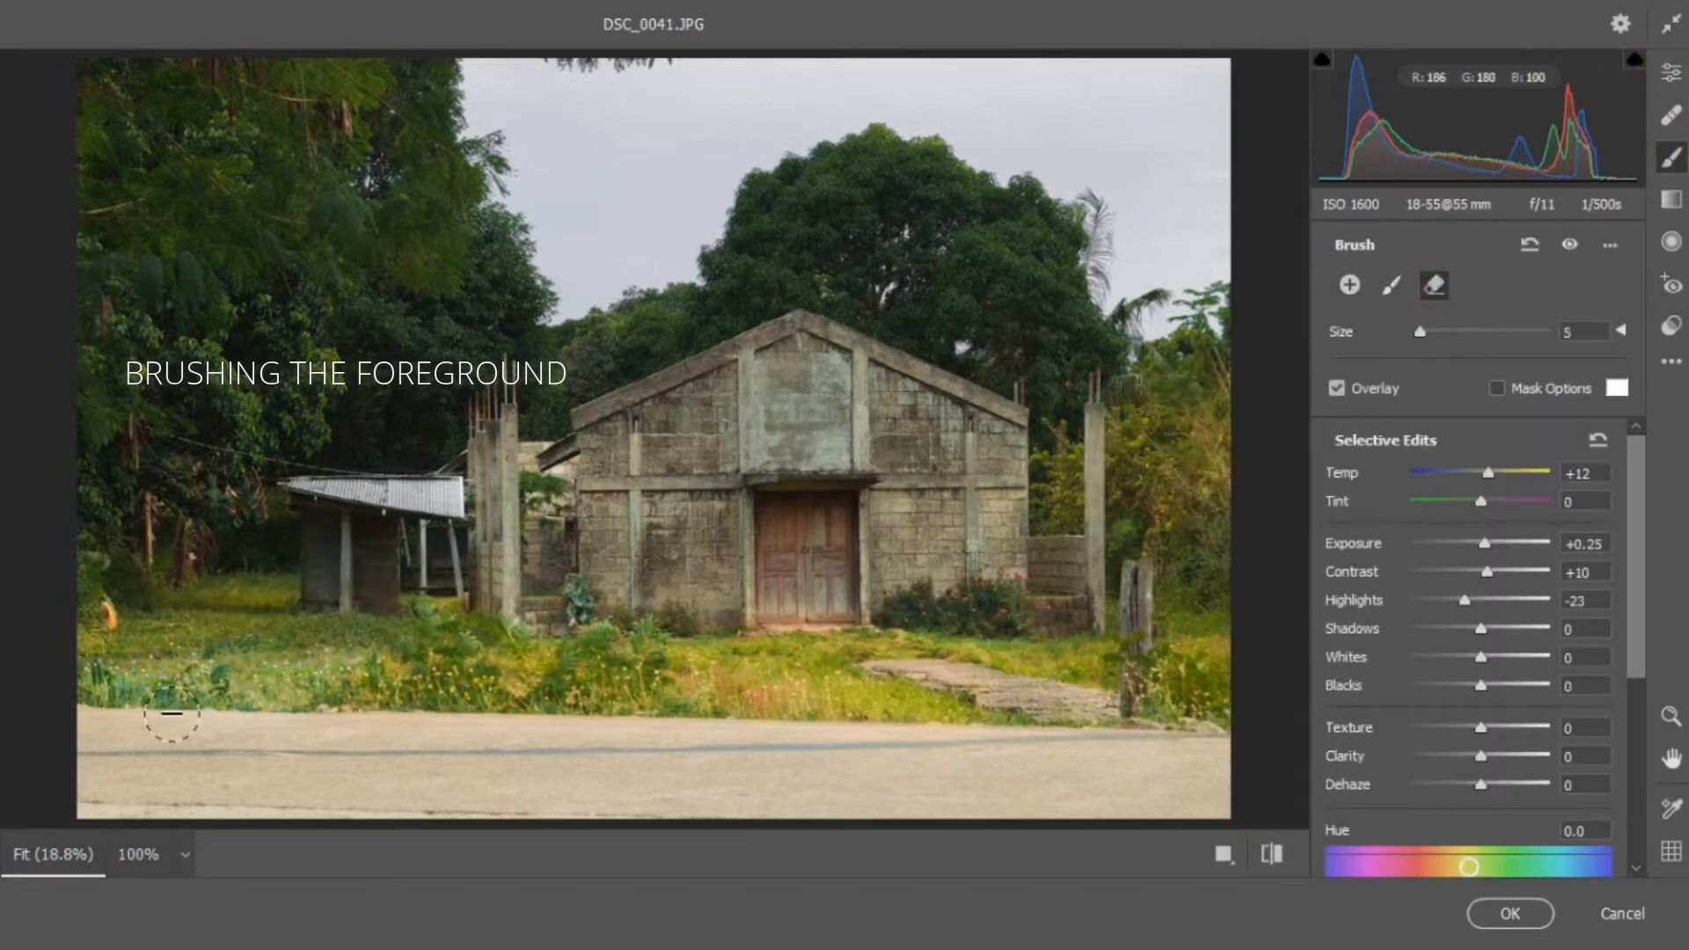
Step: Brush the foreground grass with a new adjustment at Temp +12, Contrast +10 and Highlights -23, and set its Exposure to -0.20
left_click(1350, 284)
left_click_drag(323, 666, 300, 671)
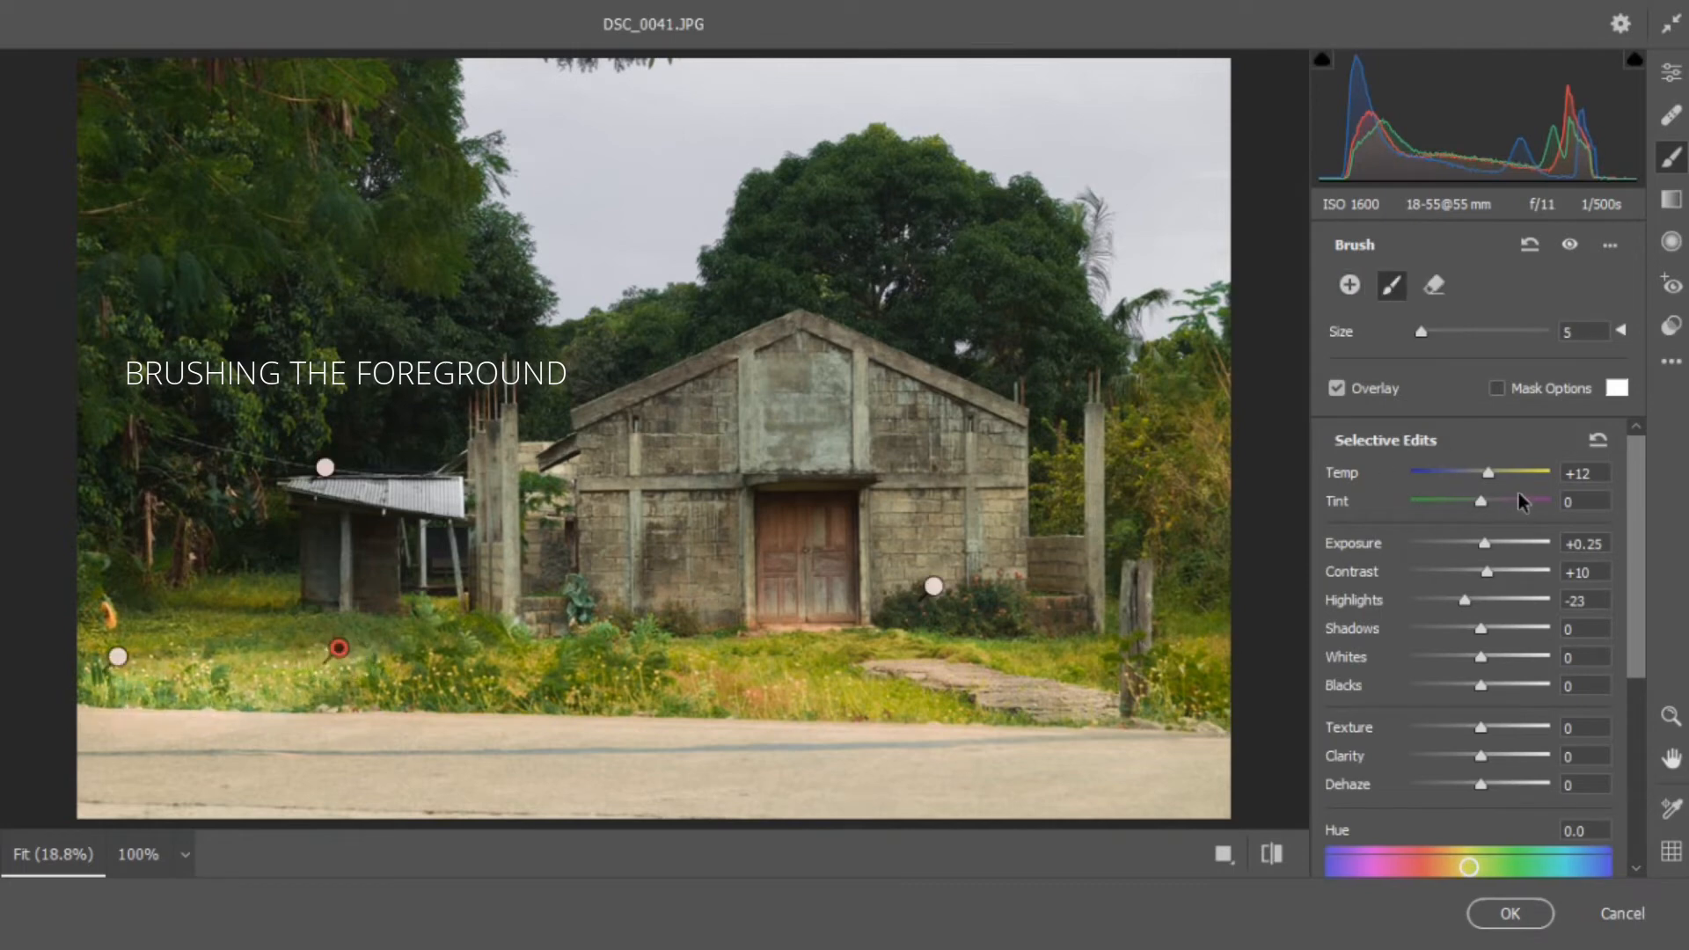
left_click_drag(1485, 543, 1478, 551)
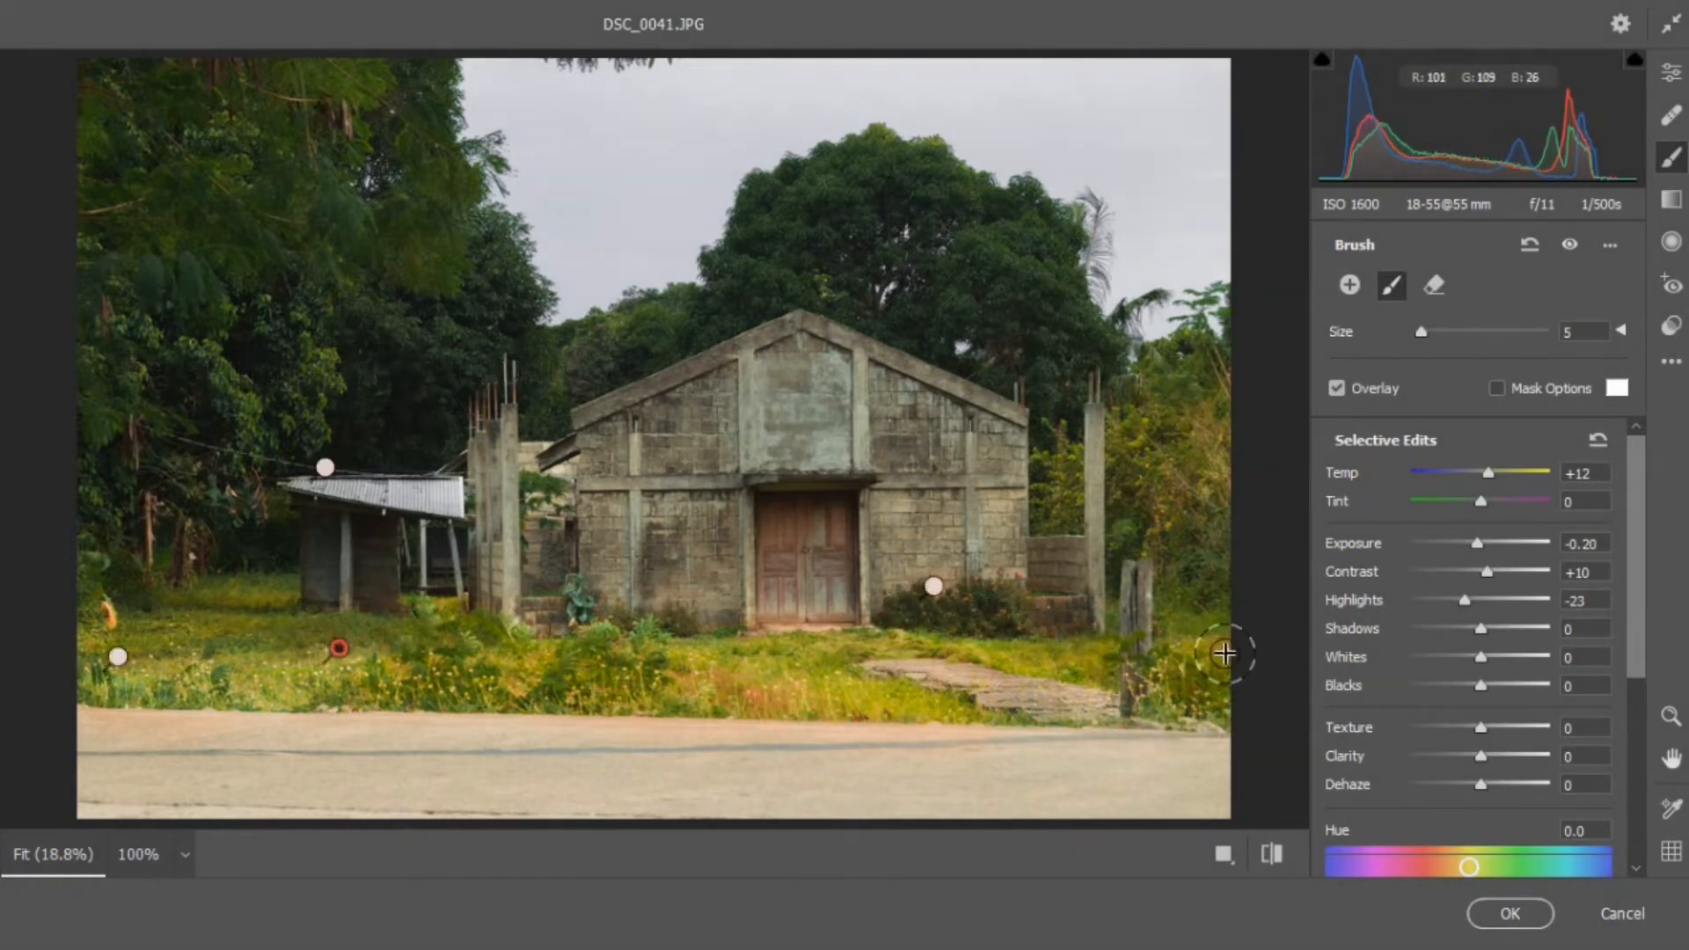
Step: Compare the original photo with the graded version
key("e")
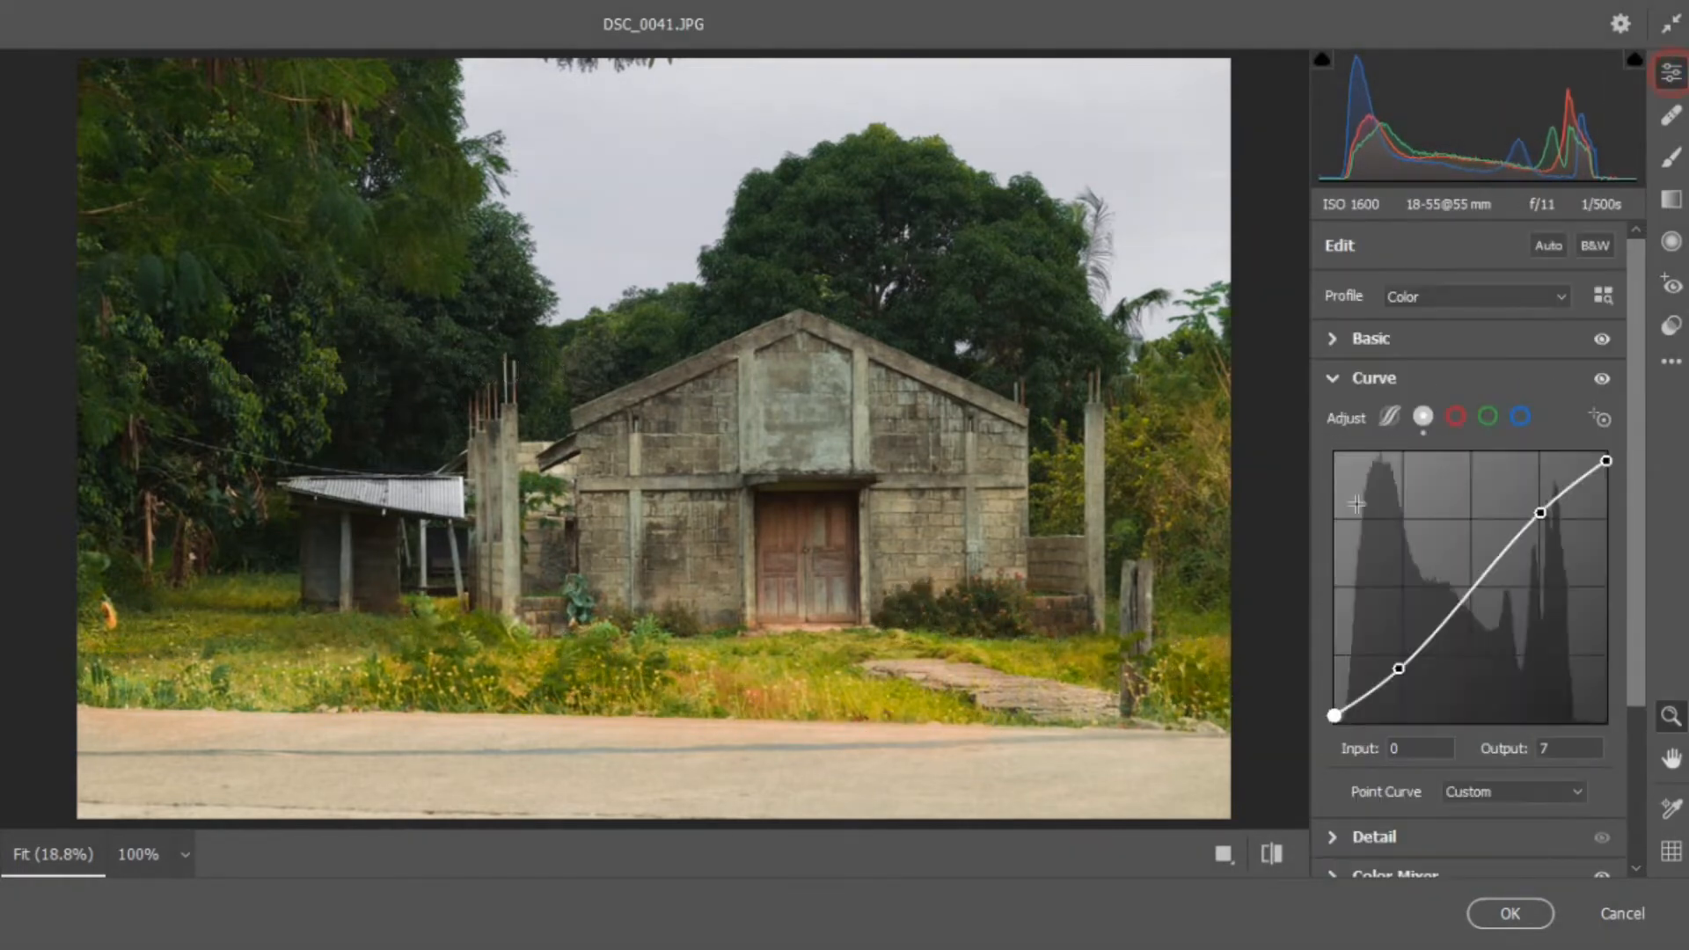
left_click(1271, 853)
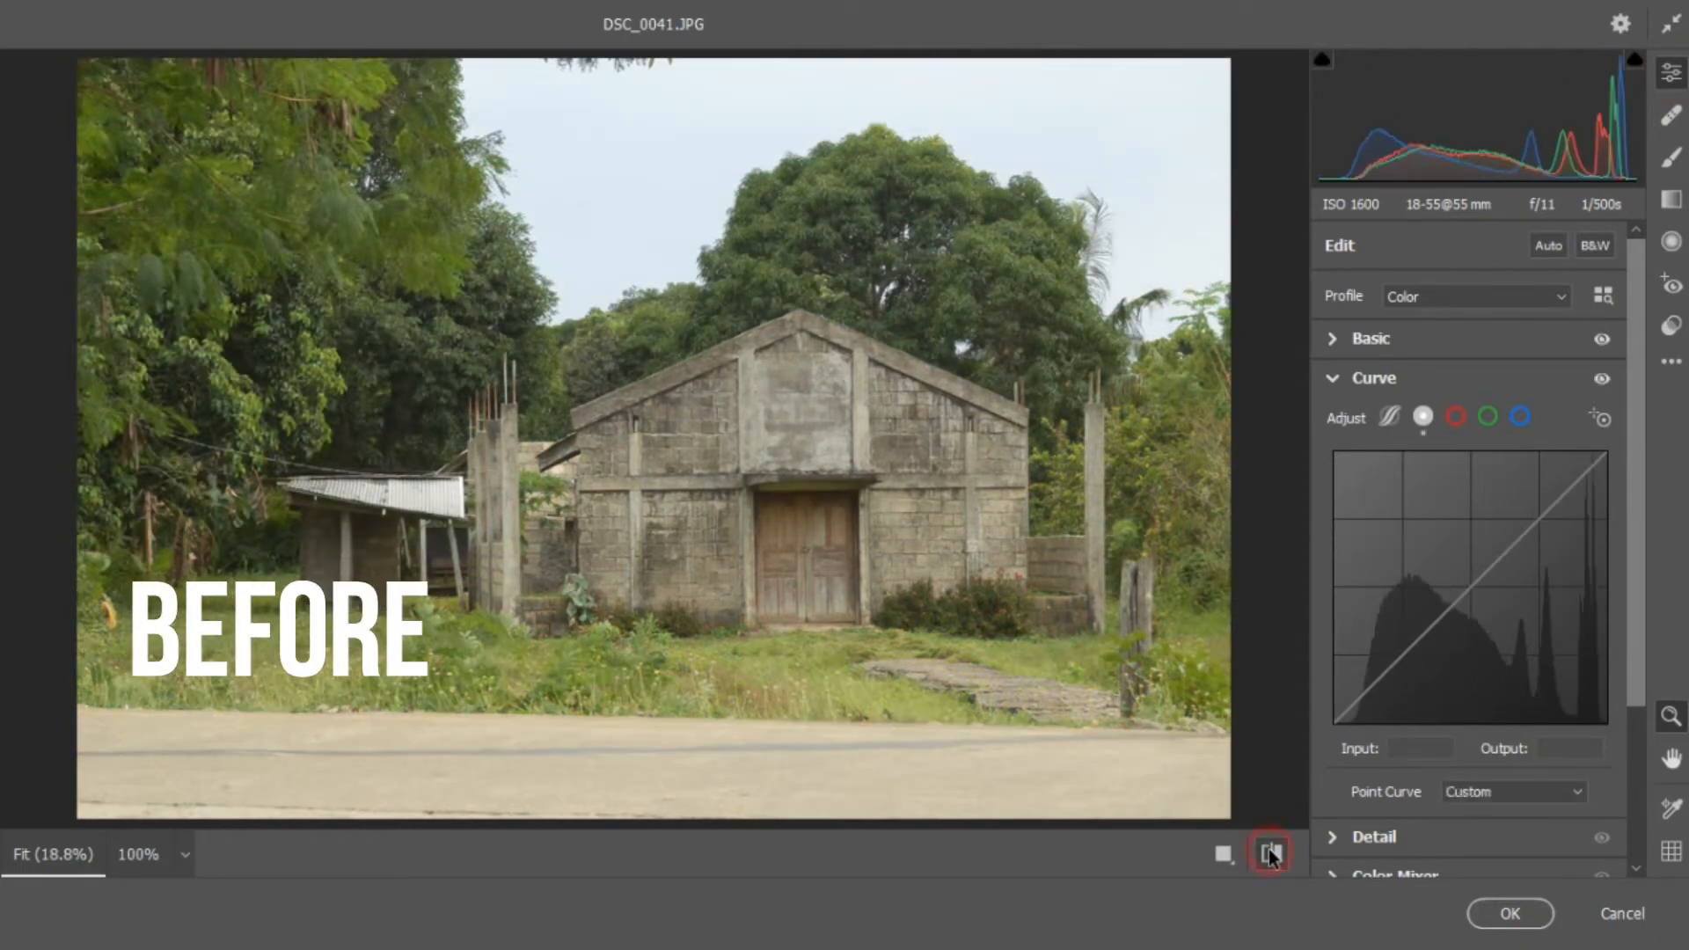
left_click(1271, 854)
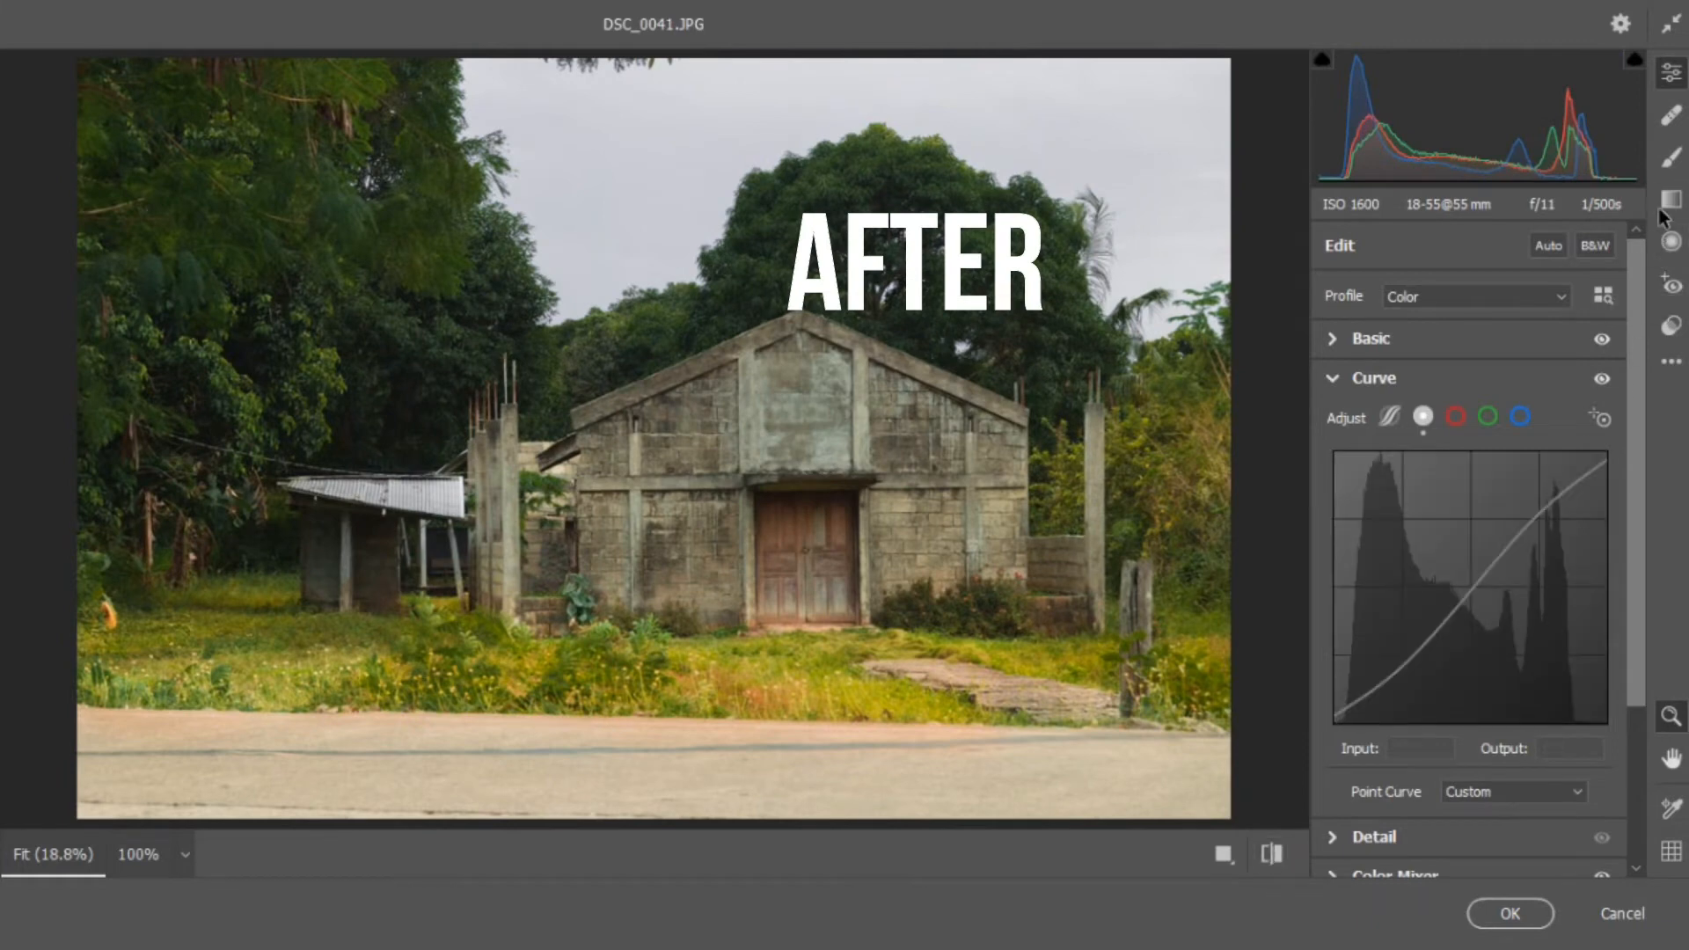
Step: Brush the concrete facade with a new adjustment at Exposure +0.15, and set its Temp to -5
left_click(1671, 159)
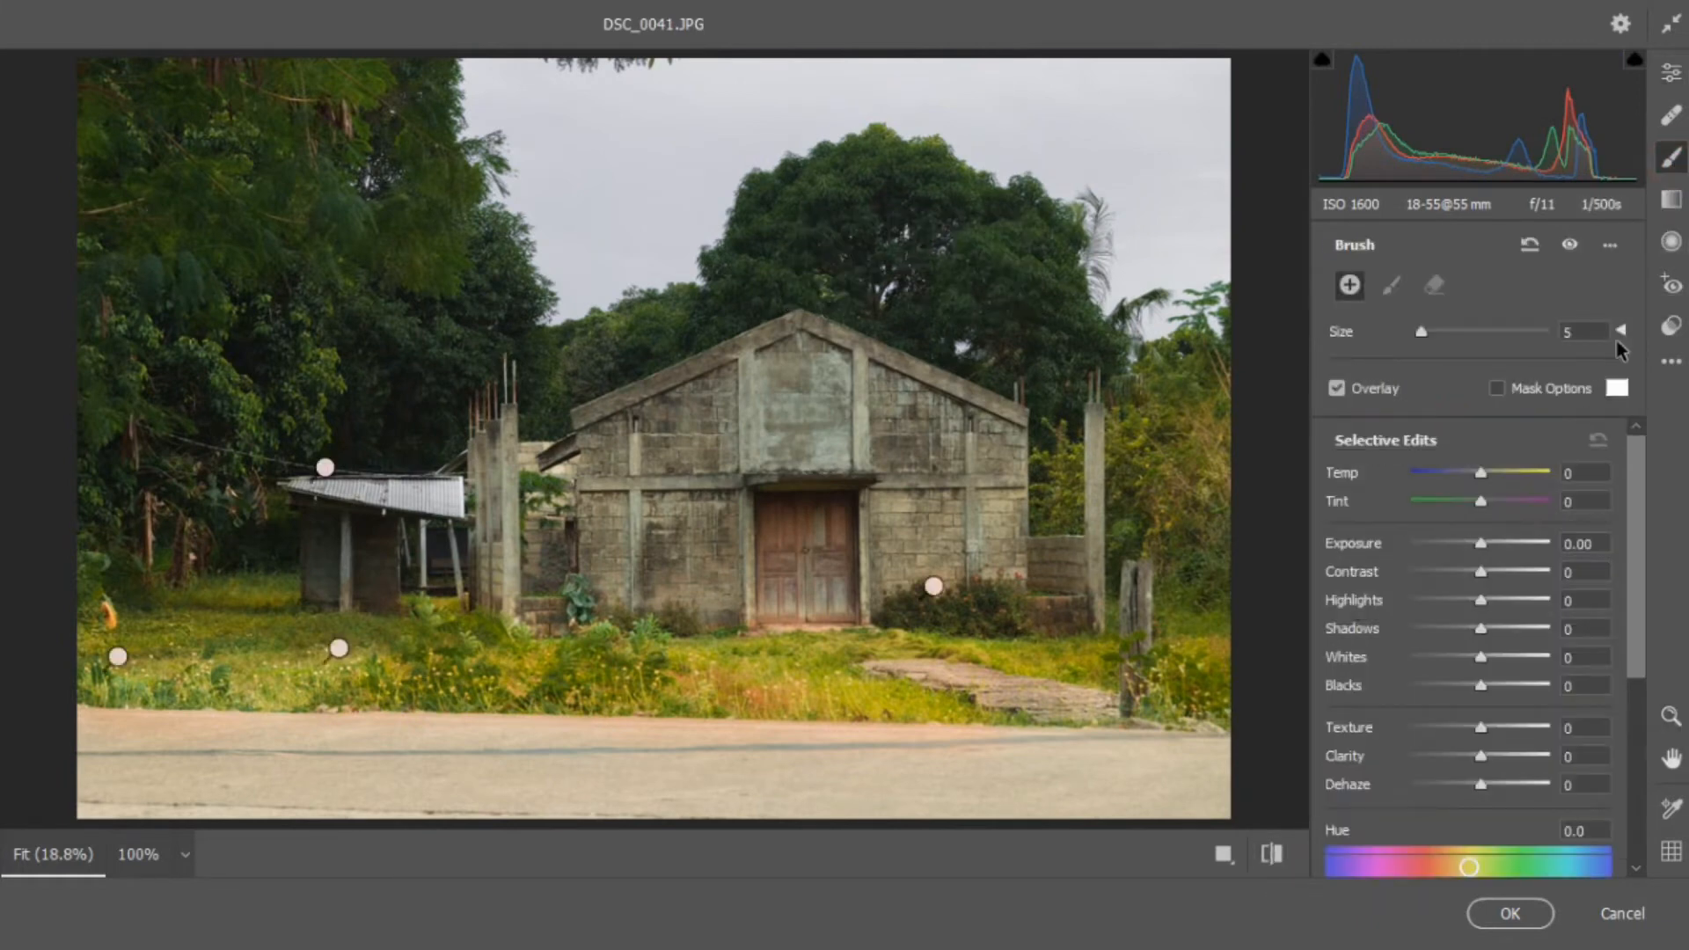
left_click_drag(1482, 473, 1484, 473)
left_click_drag(1481, 544, 1484, 544)
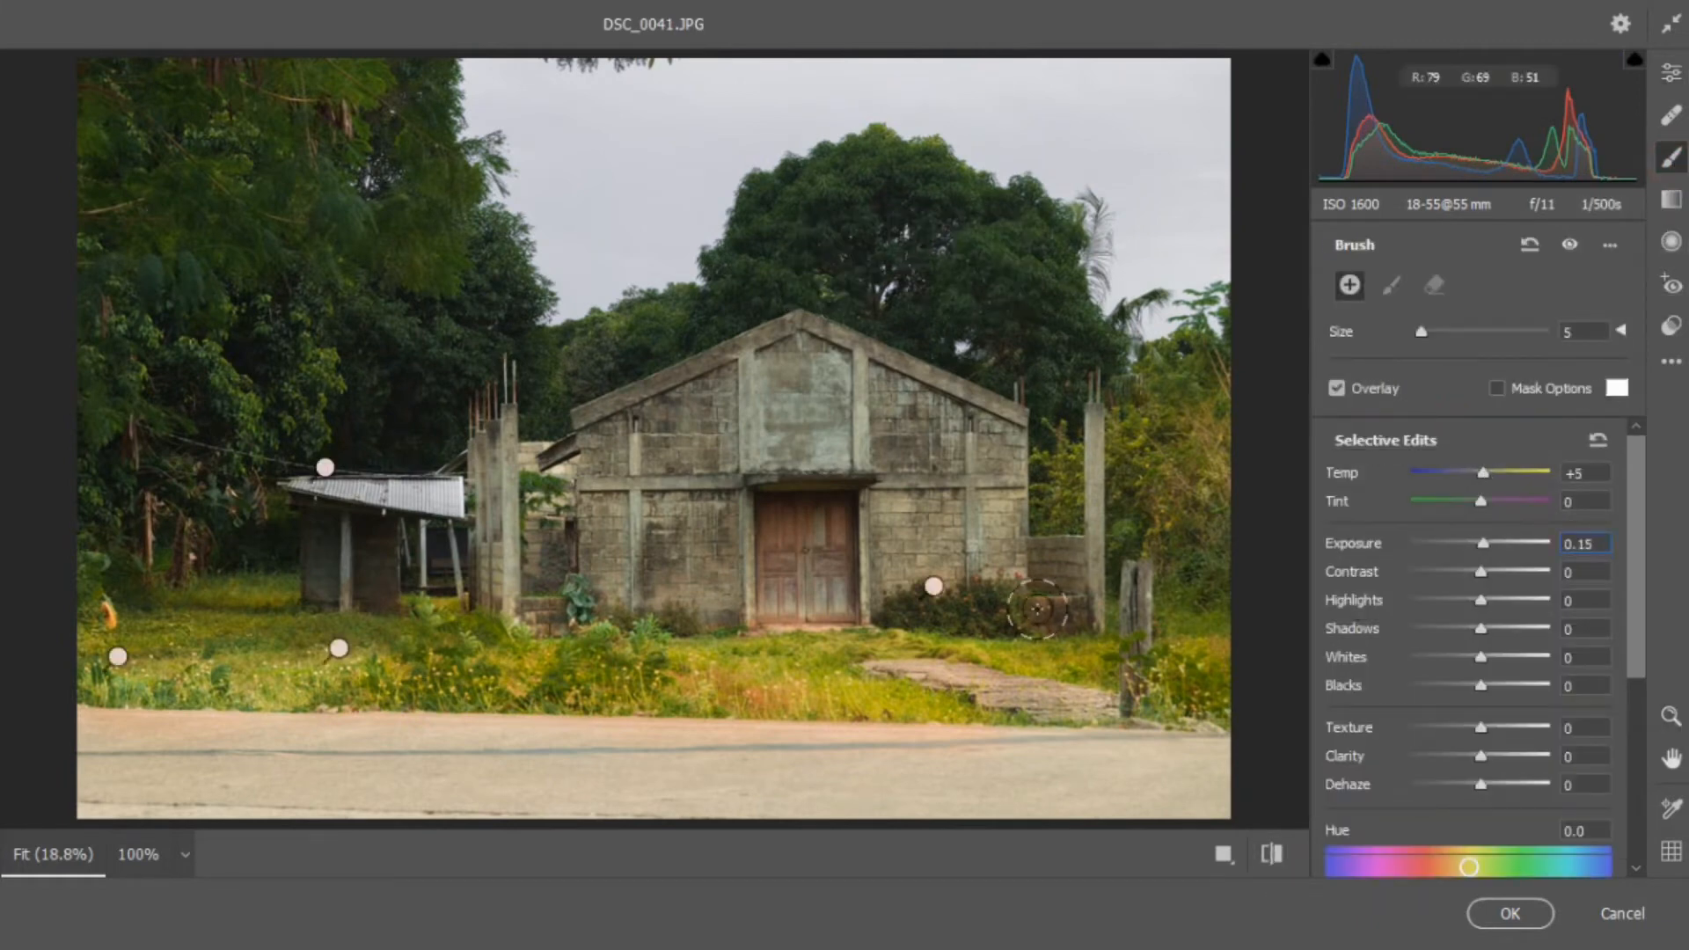
mouse_move(904, 514)
left_mouse_down()
mouse_move(939, 553)
mouse_move(965, 451)
mouse_move(876, 391)
mouse_move(866, 433)
mouse_move(990, 522)
left_mouse_up()
mouse_move(658, 528)
left_mouse_down()
mouse_move(610, 465)
mouse_move(657, 576)
mouse_move(718, 604)
mouse_move(671, 417)
mouse_move(798, 365)
left_mouse_up()
left_click_drag(1484, 474, 1480, 474)
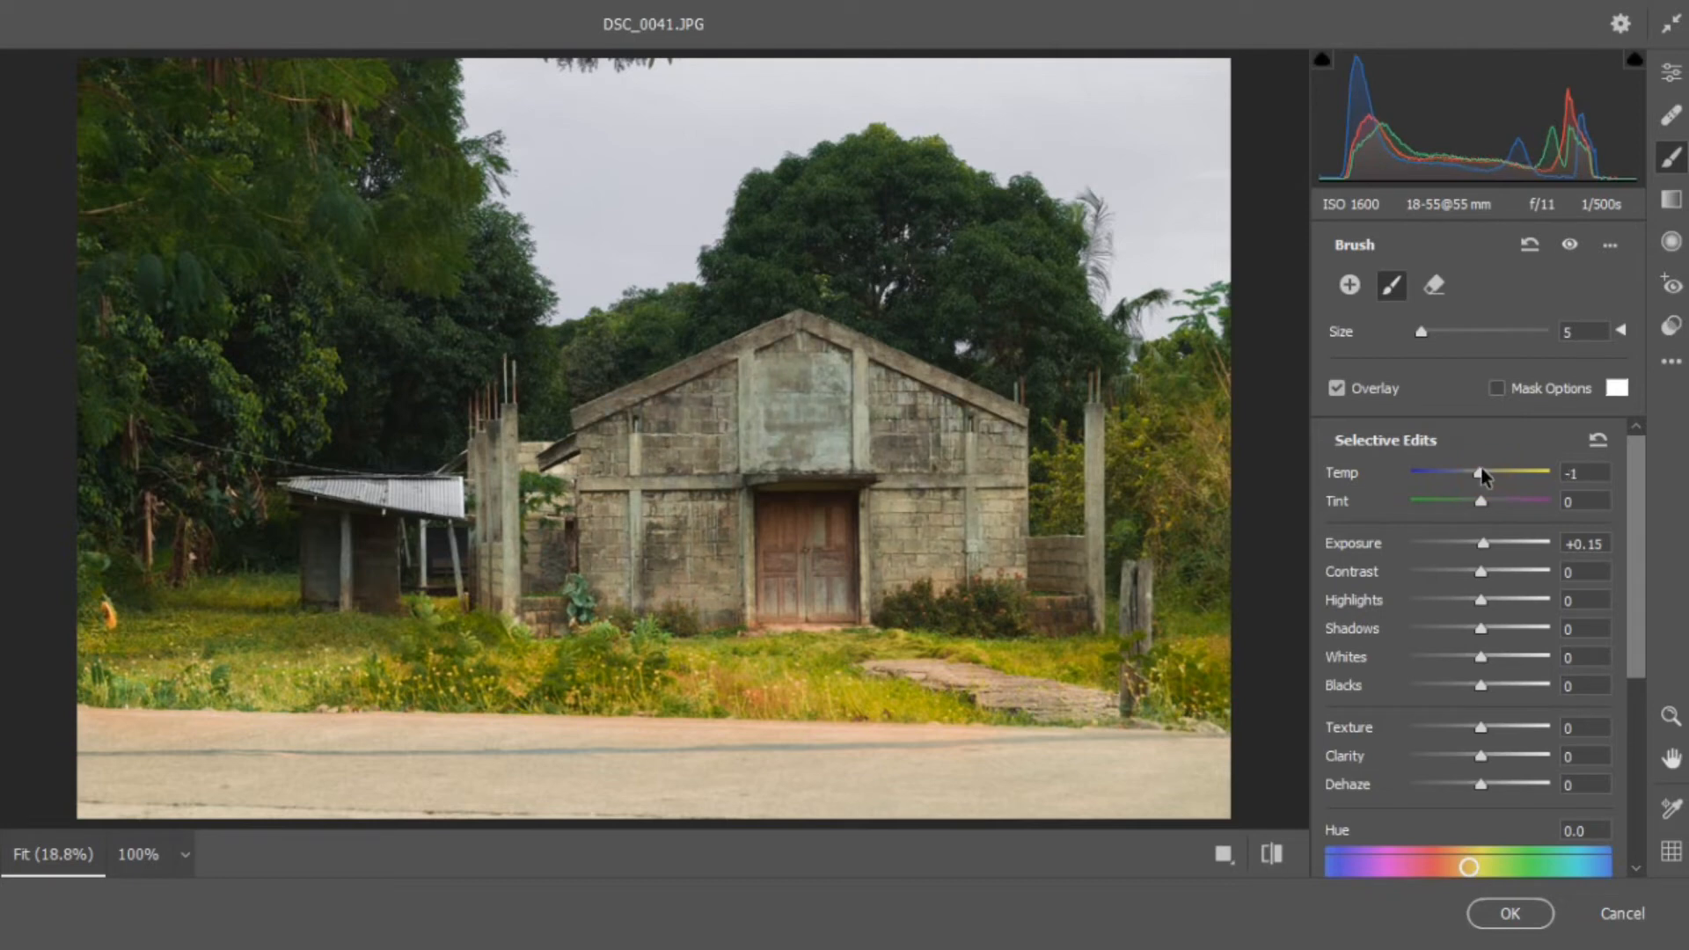
Step: Brush the wooden door with a new adjustment at Temp 0, Tint +8 and Exposure -0.20
left_click(1350, 285)
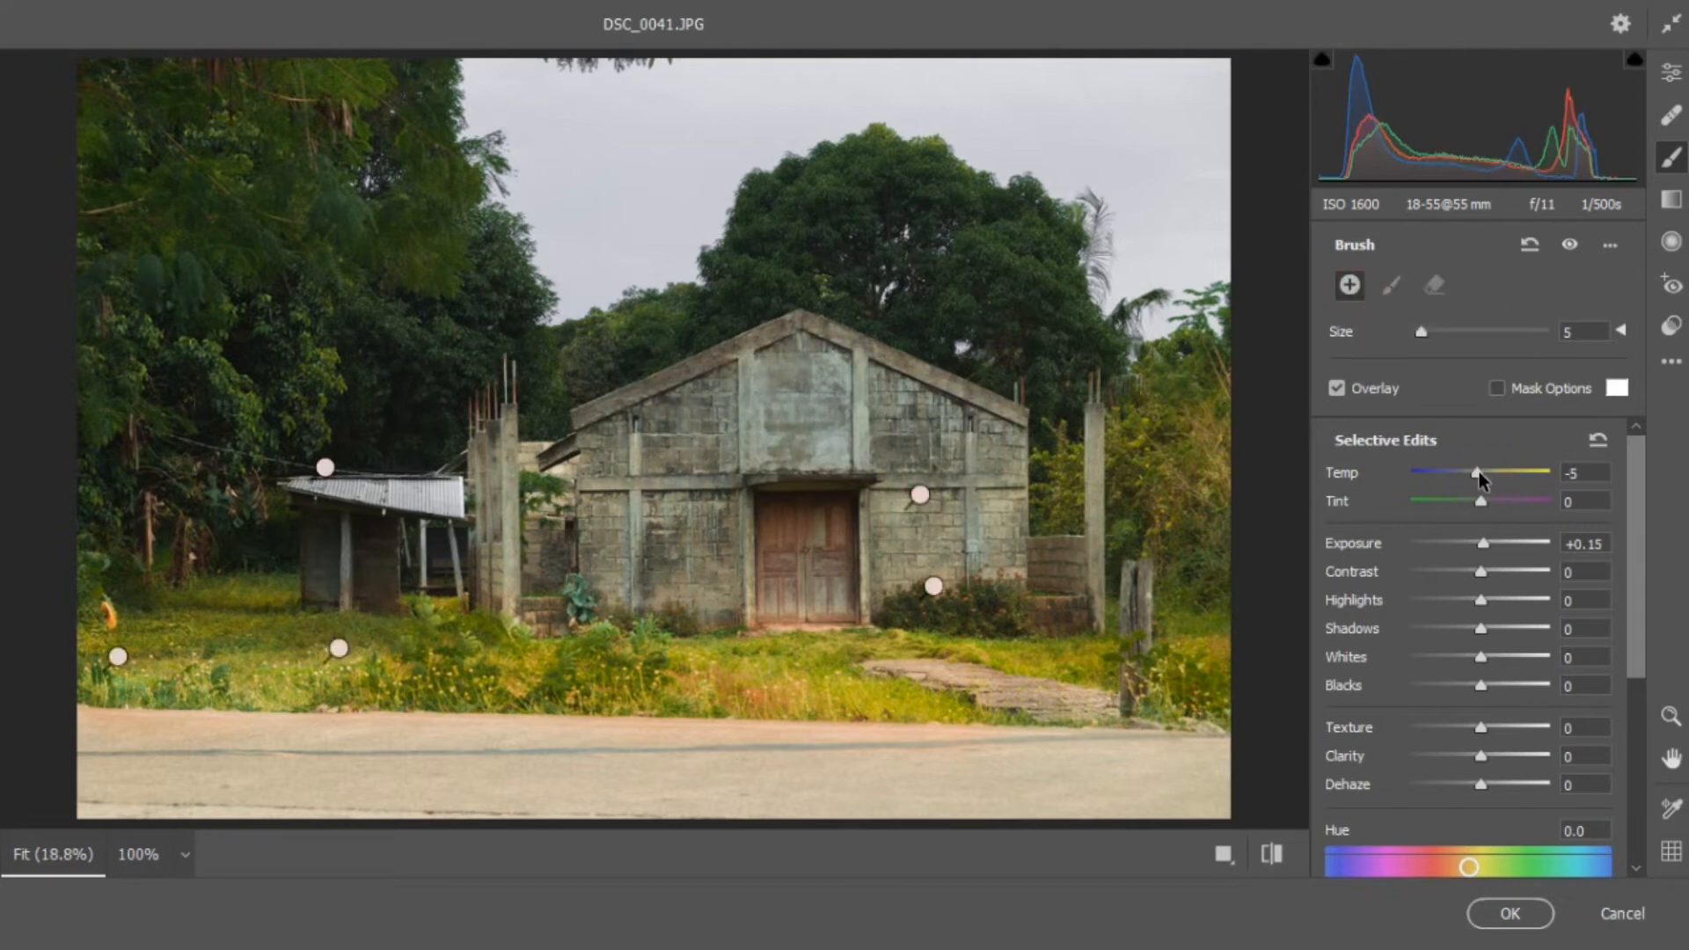
type("0")
left_click_drag(1483, 544, 1477, 544)
left_click_drag(786, 517, 828, 577)
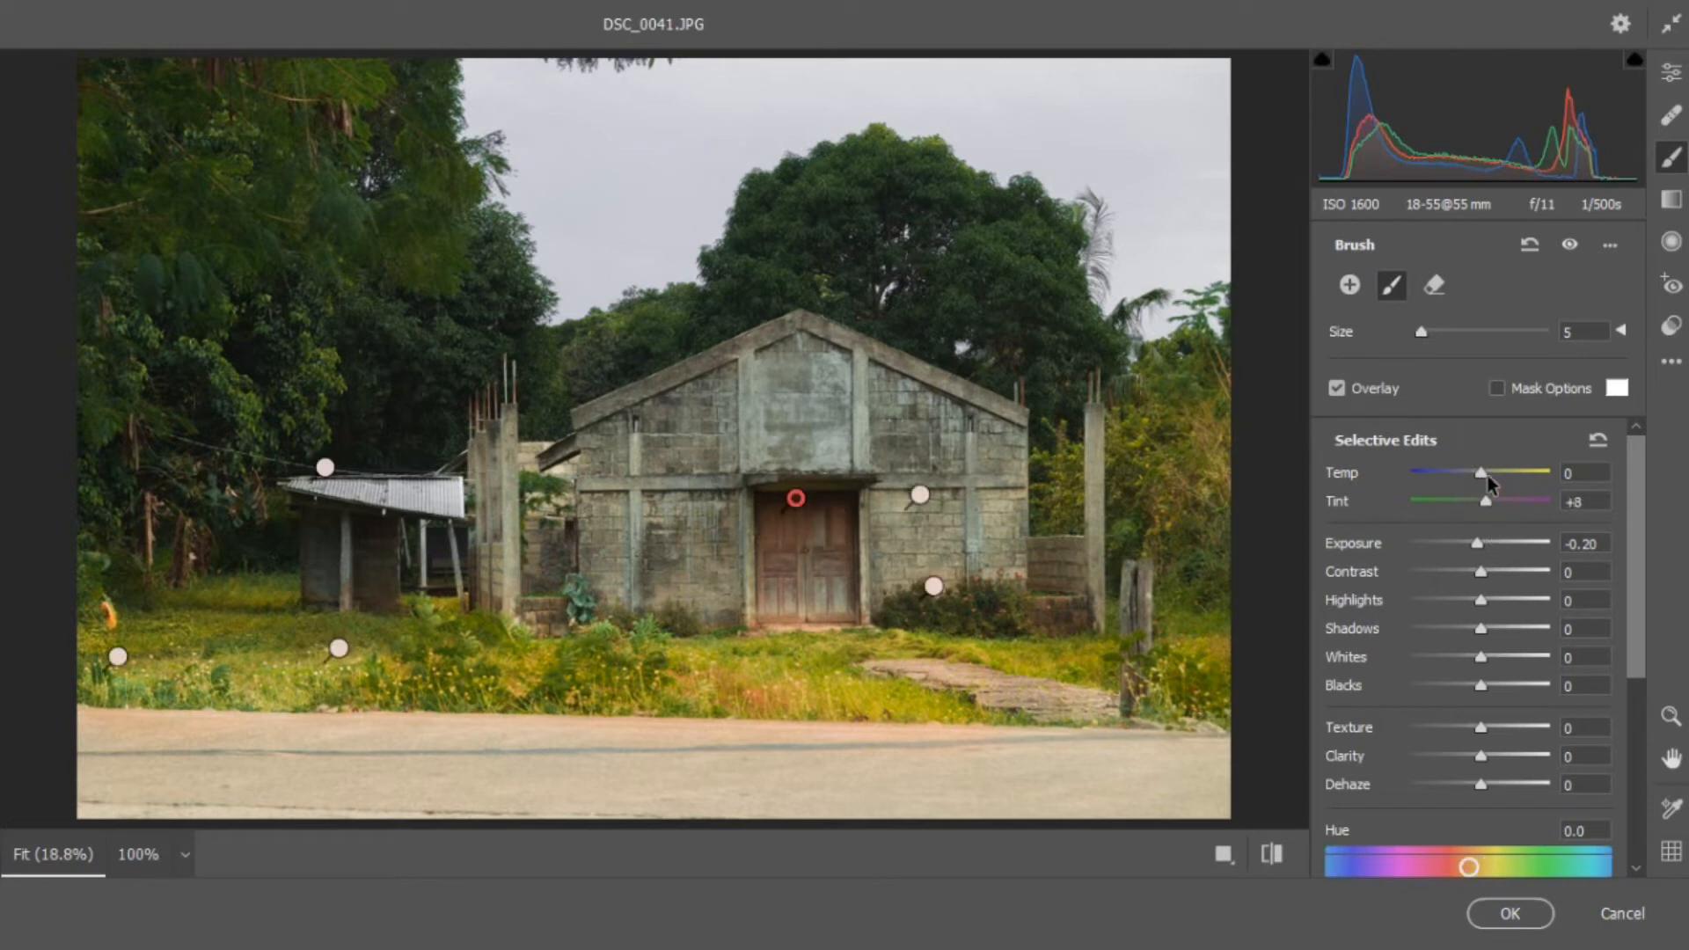
Step: Set the door adjustment to Temp +19 and Exposure +0.30, and erase its spill from the surrounding walls
left_click_drag(1488, 482, 1493, 481)
left_click_drag(1477, 543, 1486, 543)
left_click(1434, 284)
mouse_move(893, 501)
left_mouse_down()
mouse_move(892, 584)
mouse_move(890, 512)
left_mouse_up()
mouse_move(726, 491)
left_mouse_down()
mouse_move(726, 613)
mouse_move(715, 440)
left_mouse_up()
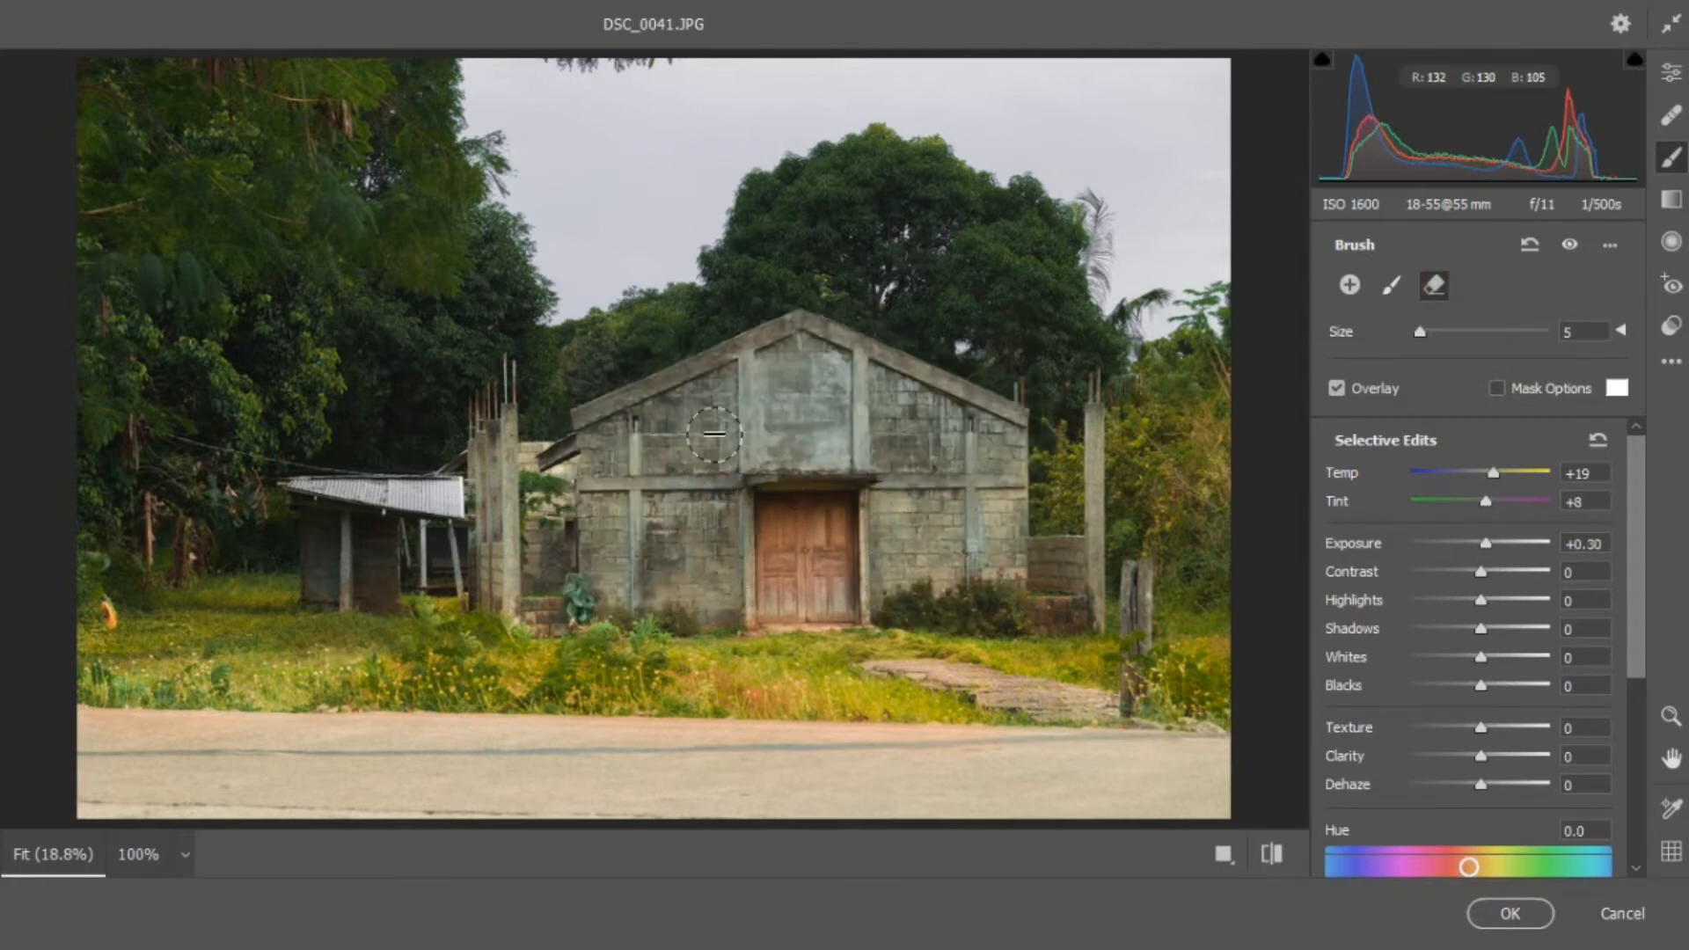
Step: Brush the trees beside and behind the house with a new adjustment at Temp +3, Tint 0 and Exposure +0.30
left_click(1350, 284)
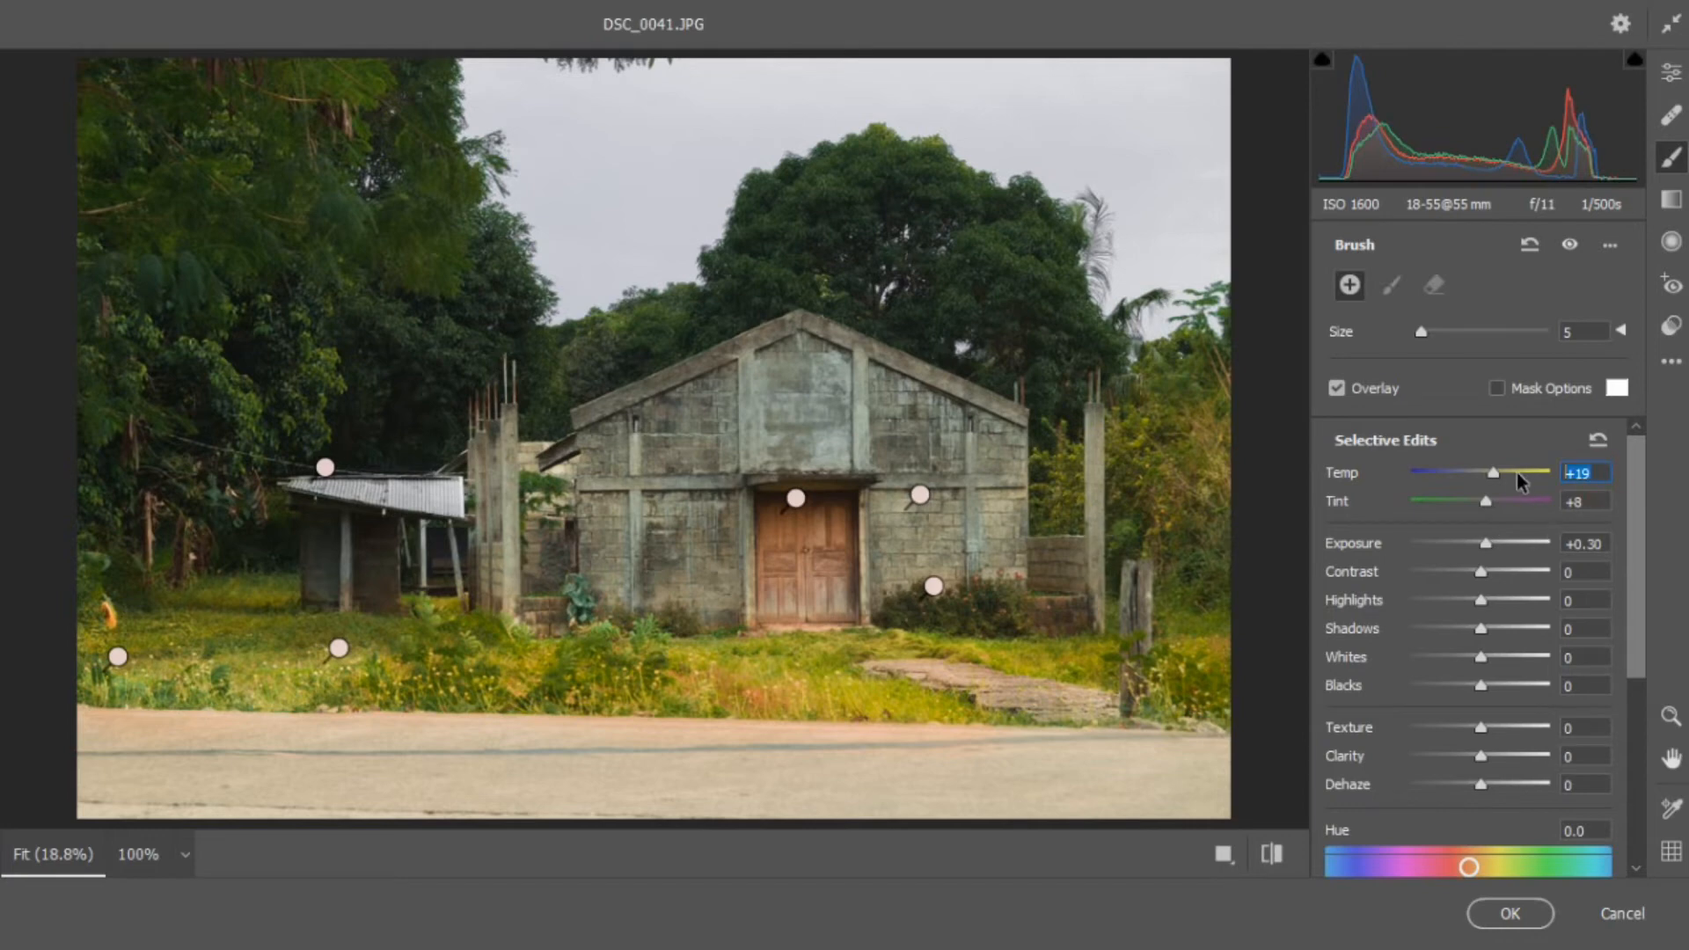
type("0")
key("Tab")
type("0.")
type("3")
mouse_move(132, 328)
left_mouse_down()
mouse_move(114, 366)
mouse_move(244, 418)
left_mouse_up()
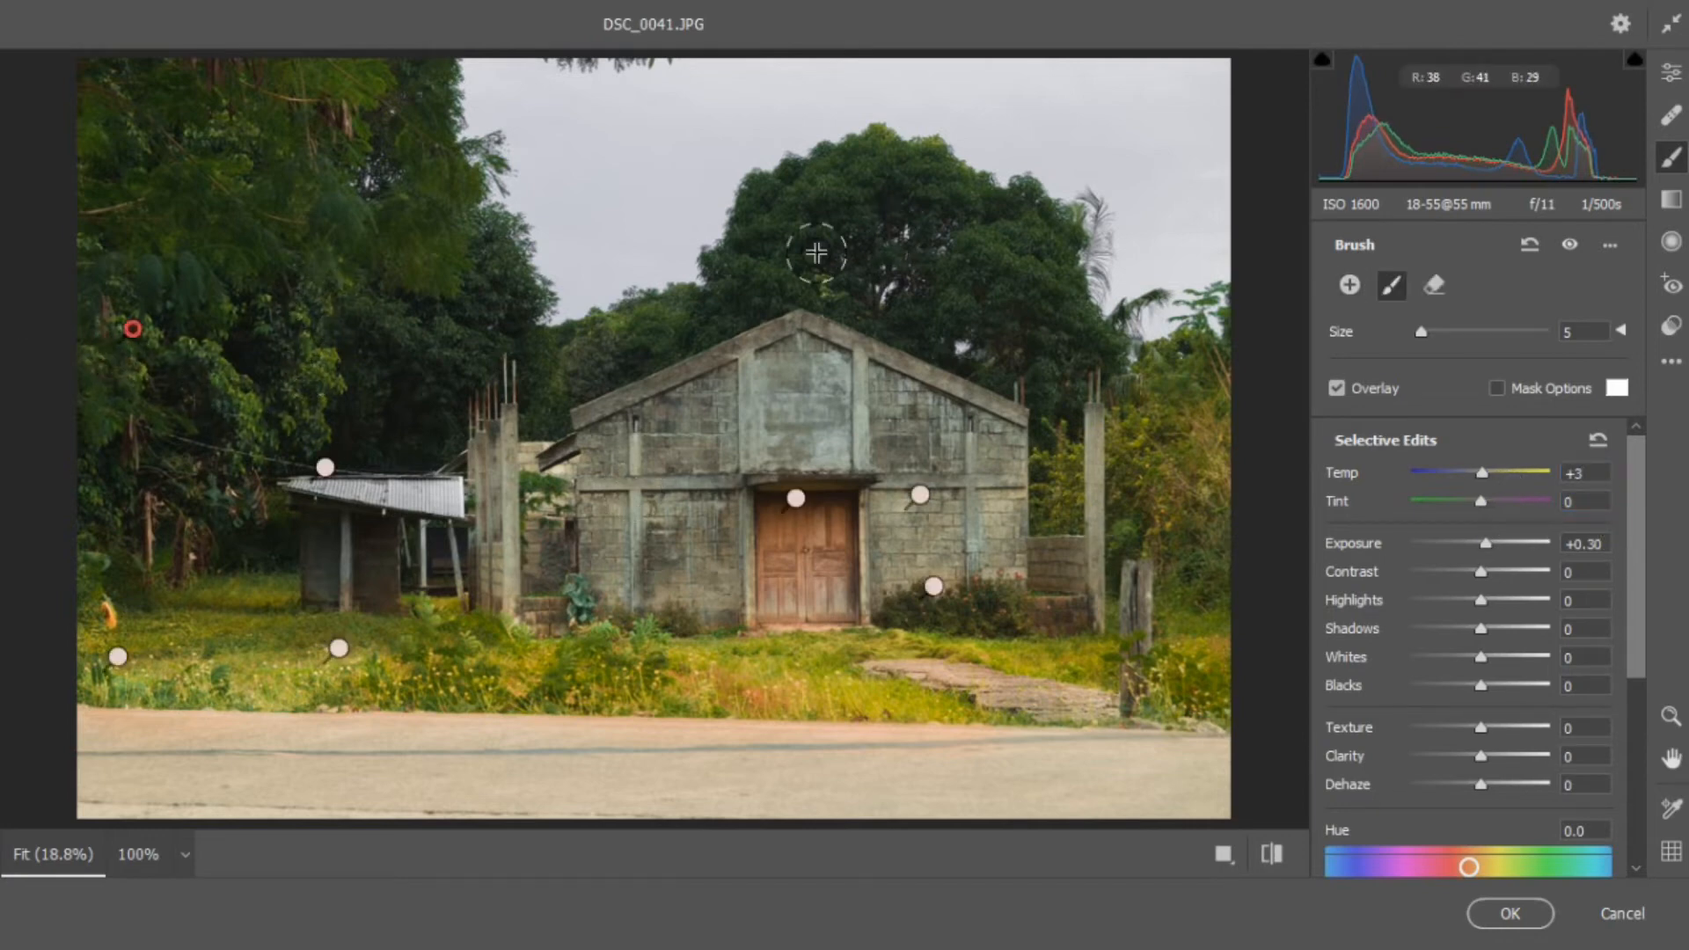
mouse_move(559, 384)
left_mouse_down()
mouse_move(610, 327)
mouse_move(682, 308)
left_mouse_up()
mouse_move(827, 194)
left_mouse_down()
mouse_move(877, 141)
mouse_move(1019, 229)
mouse_move(1091, 326)
mouse_move(1001, 261)
left_mouse_up()
mouse_move(95, 507)
left_mouse_down()
mouse_move(88, 339)
mouse_move(228, 389)
mouse_move(317, 366)
left_mouse_up()
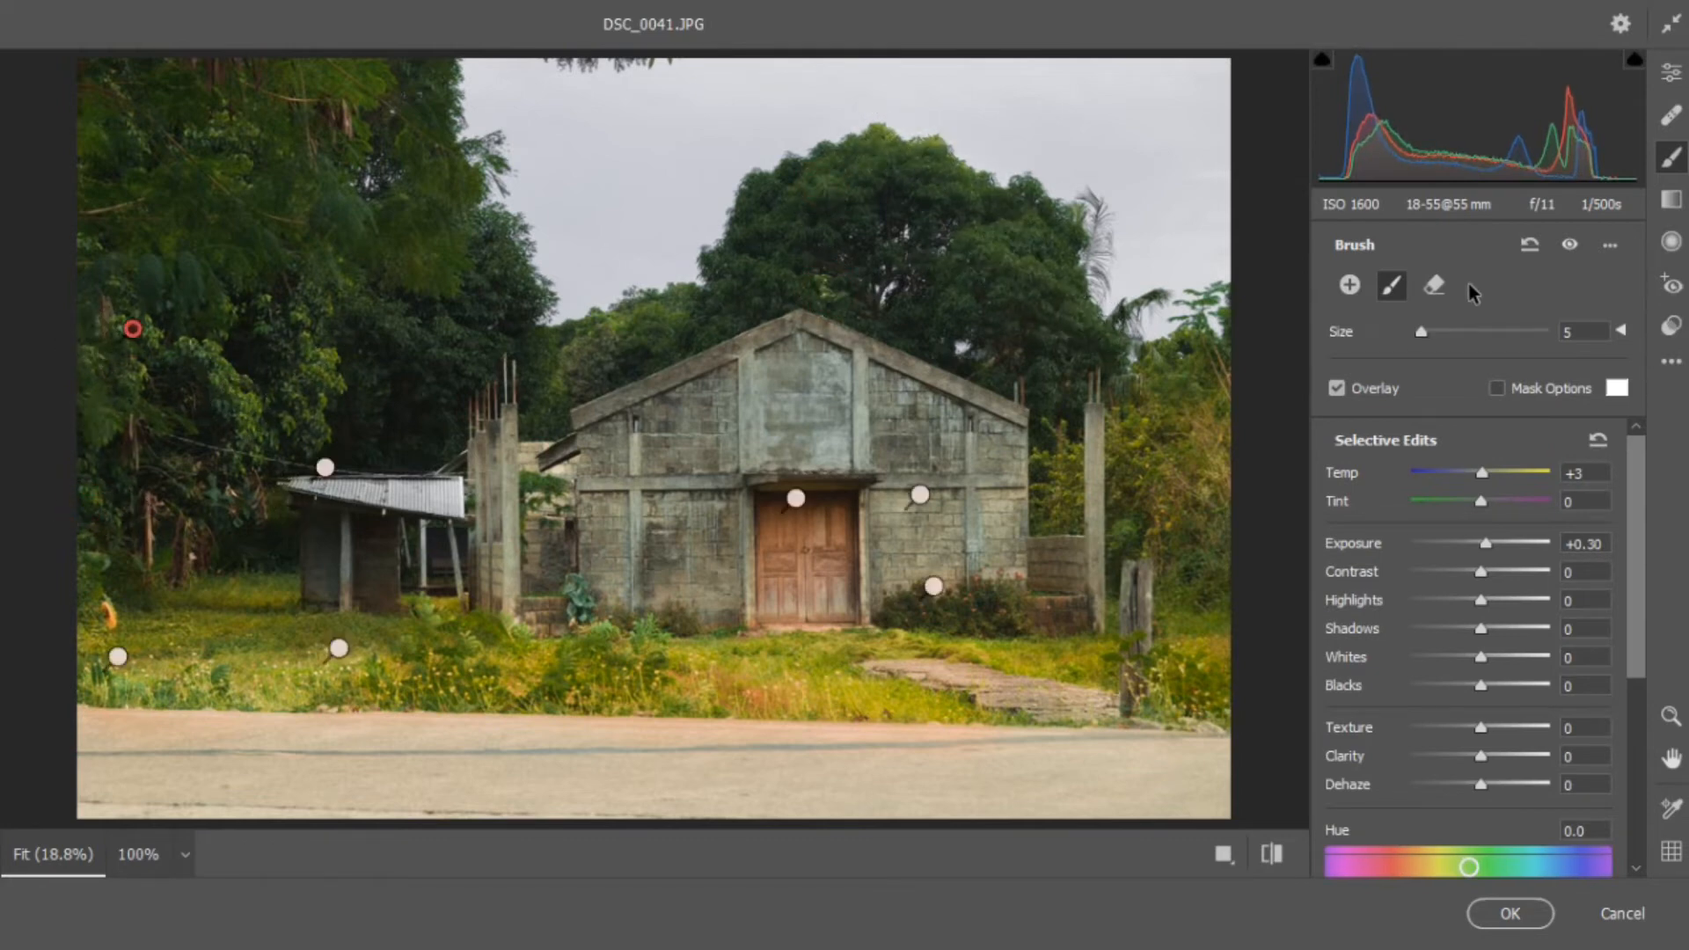
Step: Darken the shaded tree areas and the foliage along the roofline with a new brush adjustment at Exposure -0.25
left_click(1350, 286)
mouse_move(372, 291)
left_mouse_down()
mouse_move(439, 338)
mouse_move(286, 429)
left_mouse_up()
mouse_move(558, 405)
left_mouse_down()
mouse_move(666, 337)
mouse_move(756, 228)
mouse_move(896, 237)
mouse_move(917, 311)
mouse_move(1057, 361)
left_mouse_up()
Step: Brush a new adjustment over the house facade, and set its Temp to +6 and Exposure to -0.20
left_click(1344, 288)
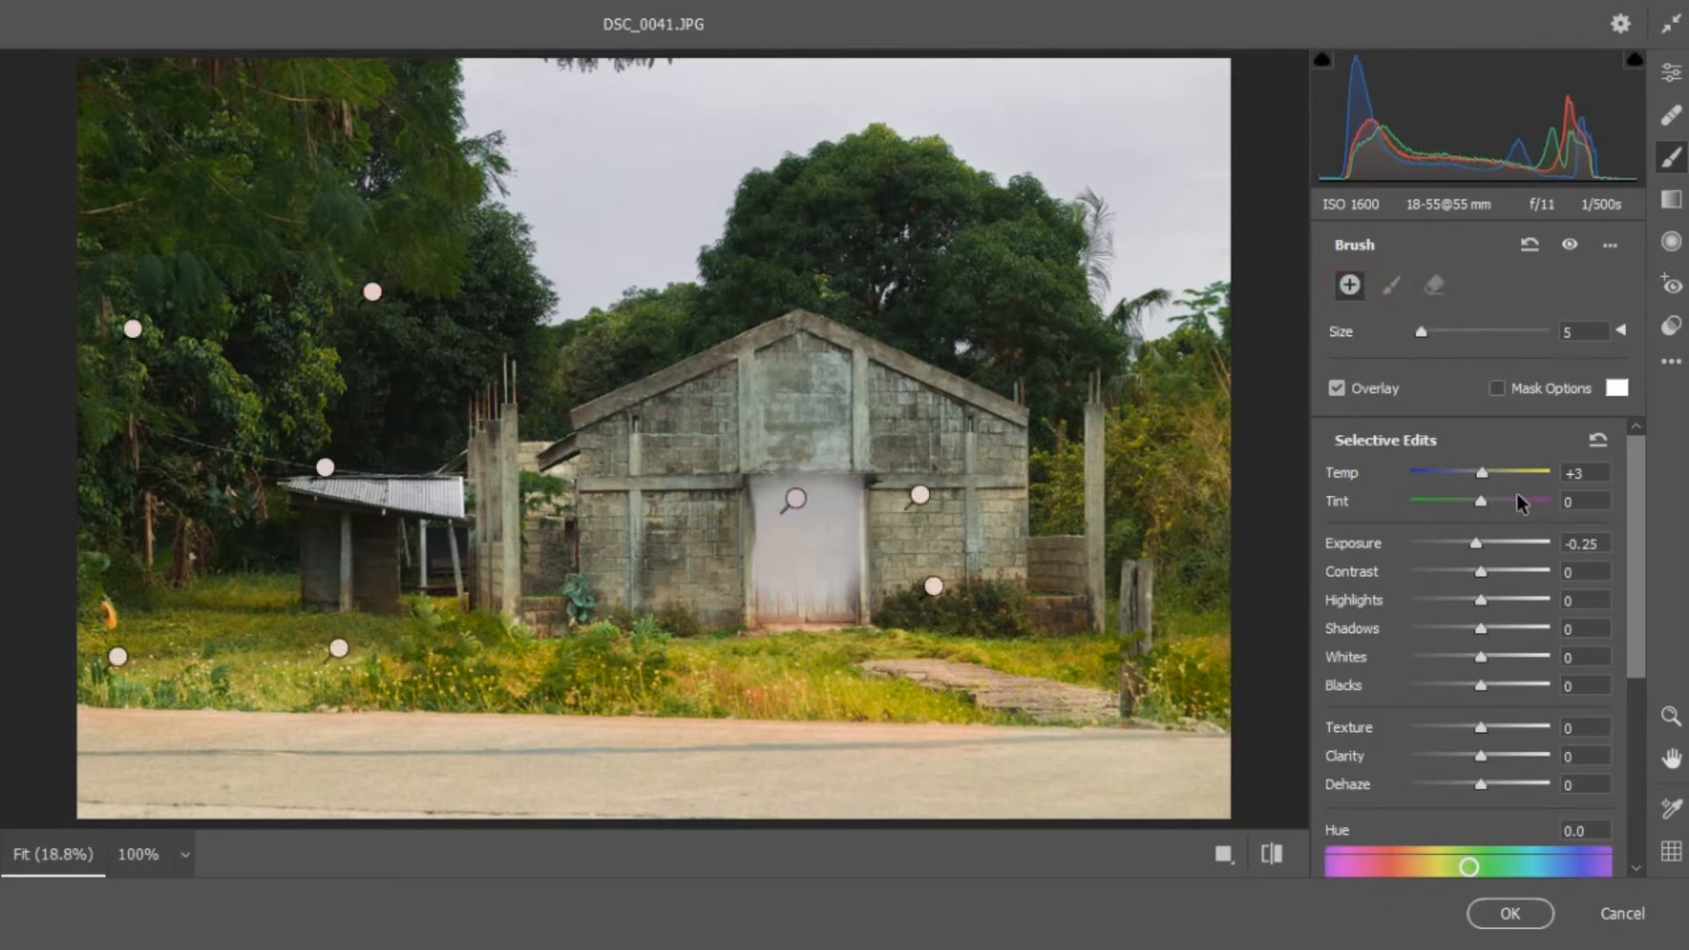
mouse_move(607, 440)
left_mouse_down()
mouse_move(609, 530)
mouse_move(684, 401)
mouse_move(696, 524)
mouse_move(736, 430)
mouse_move(796, 357)
mouse_move(892, 460)
mouse_move(987, 454)
mouse_move(886, 544)
mouse_move(1000, 533)
left_mouse_up()
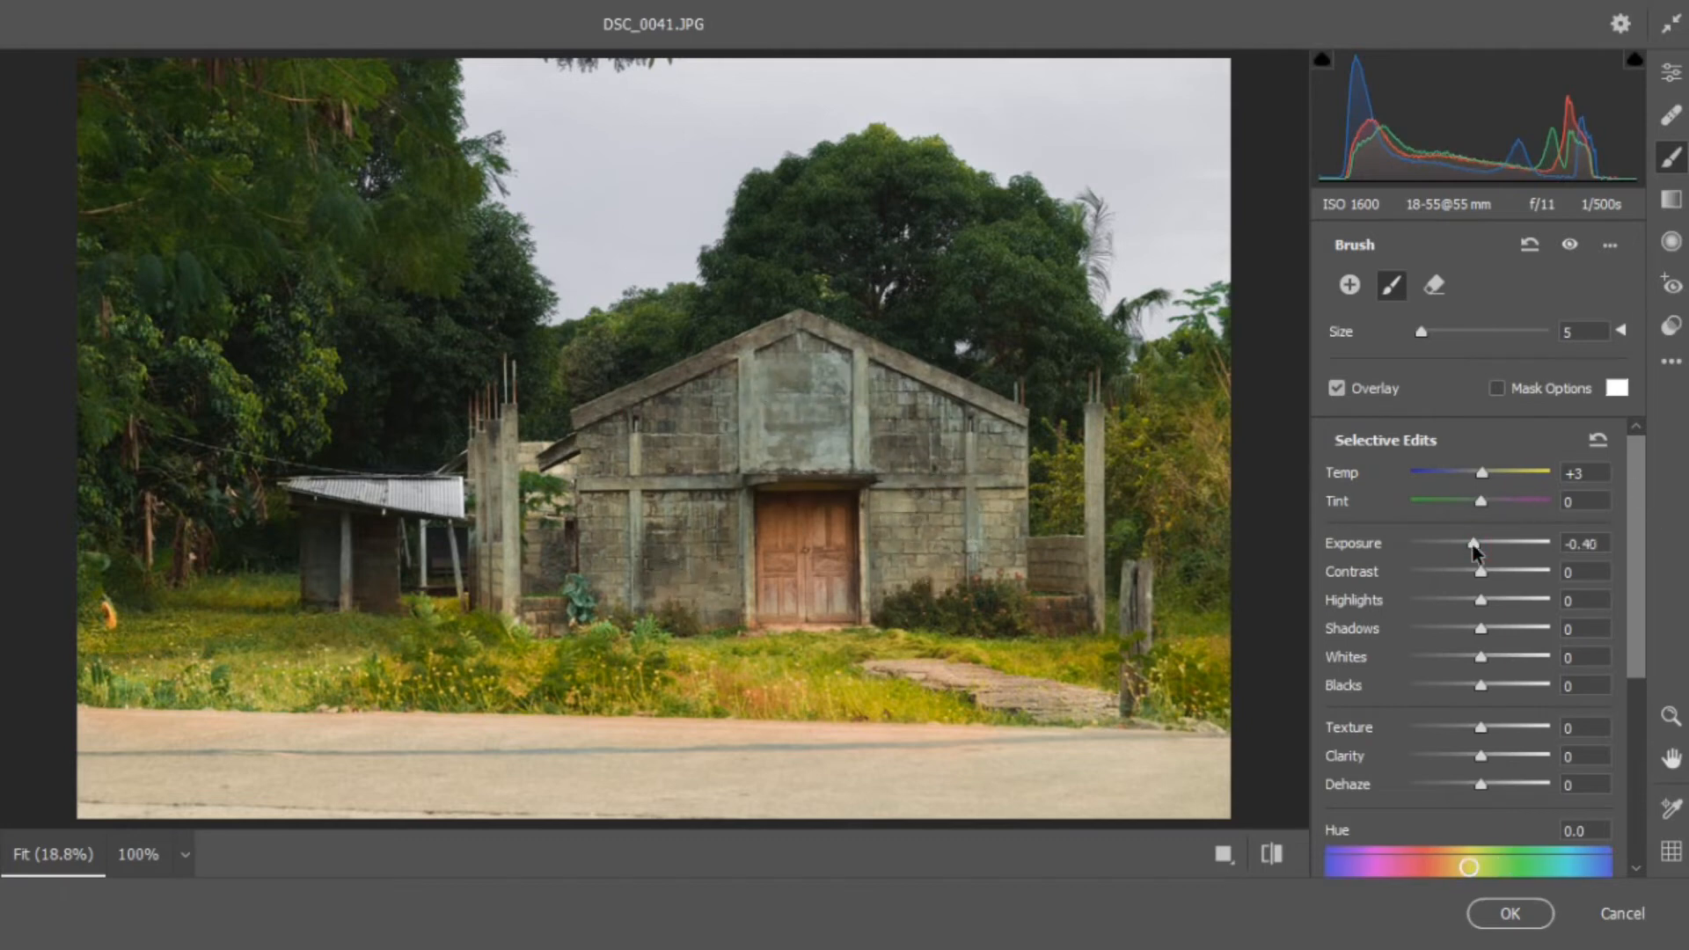
left_click_drag(1476, 544, 1478, 552)
left_click(1485, 474)
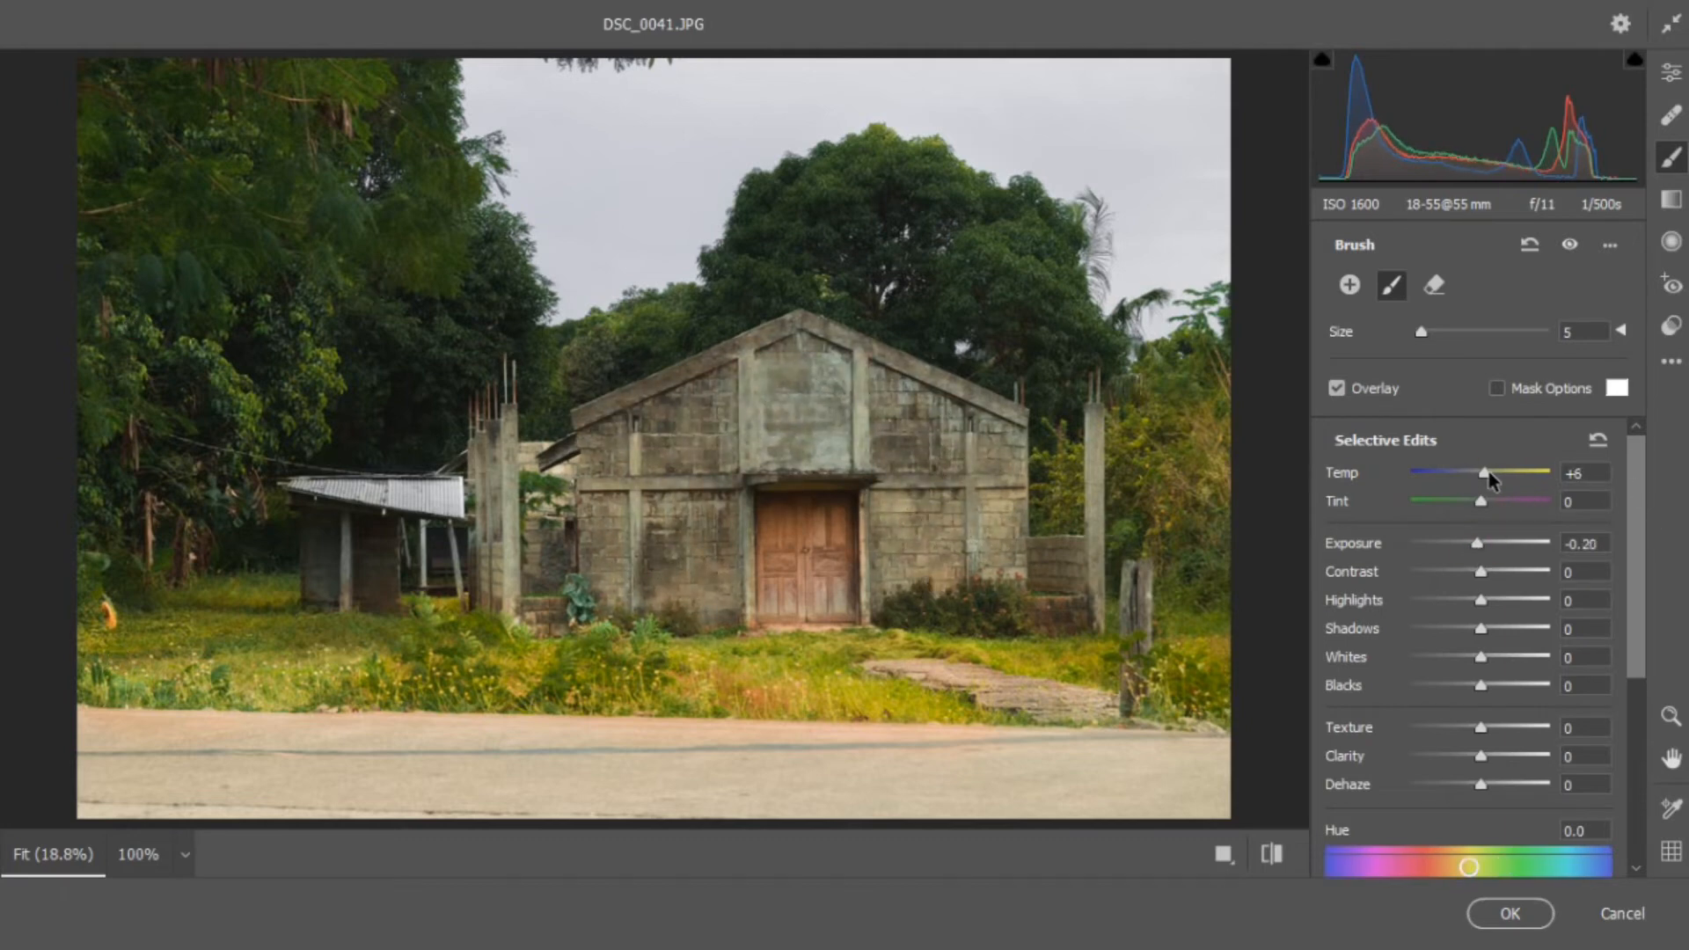
Step: Calibrate the primaries: Red Hue +33, Saturation -12; Green Hue +12, Saturation +39; Blue Hue -1, Saturation -35
left_click(1671, 72)
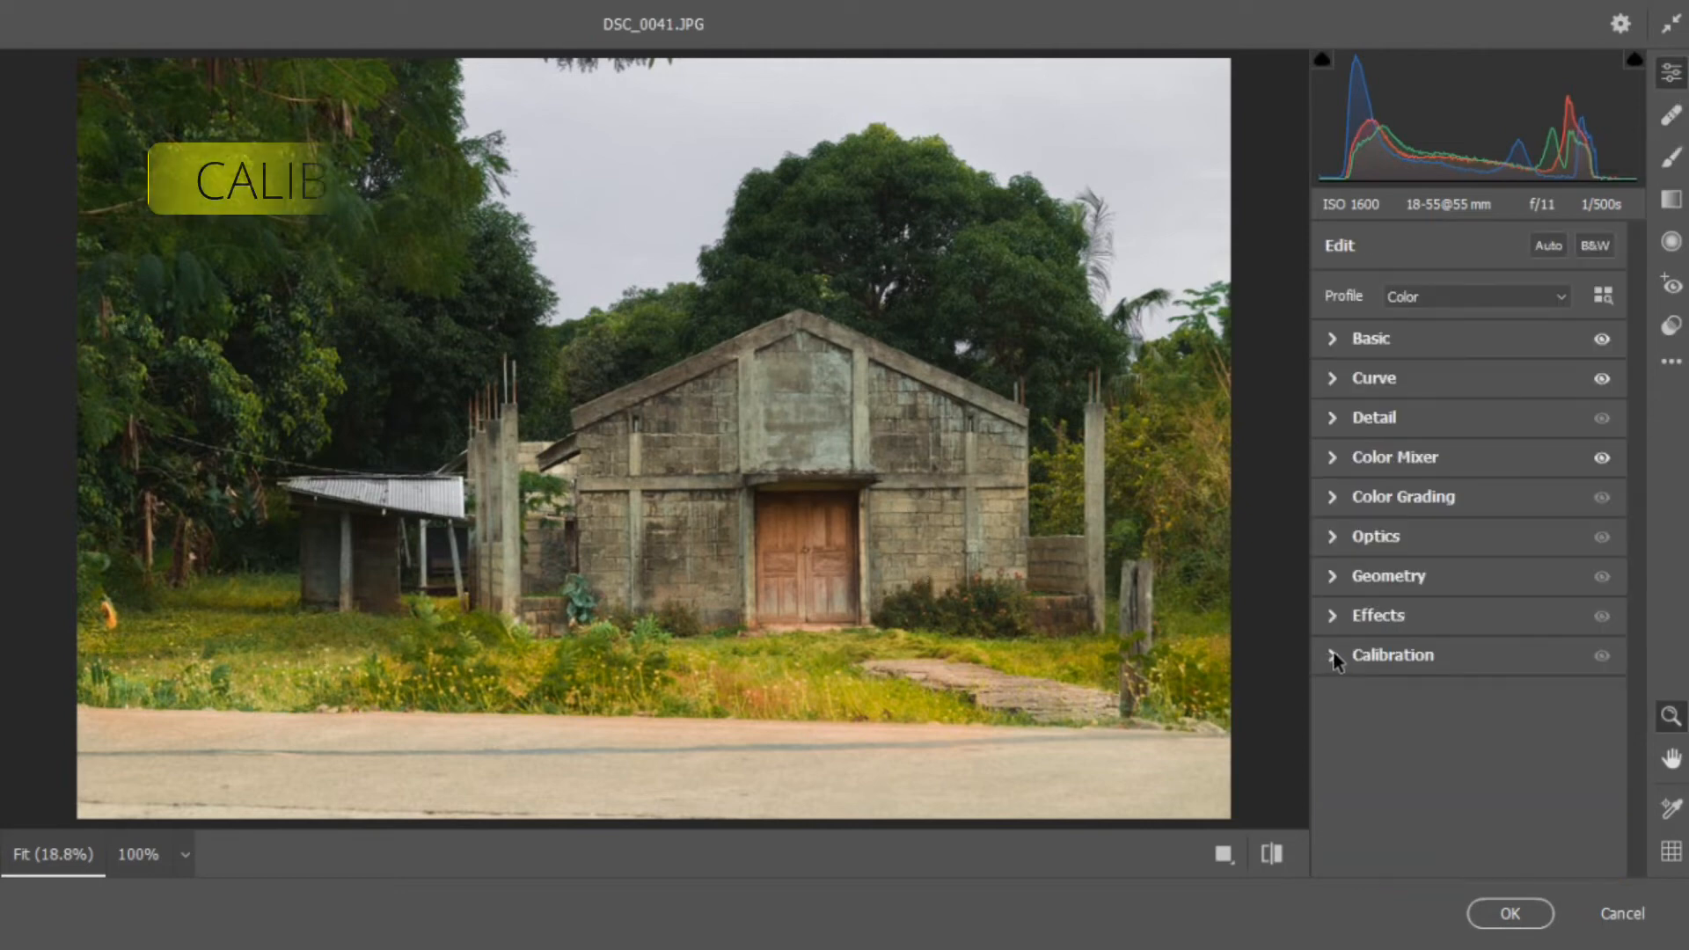
left_click(1332, 656)
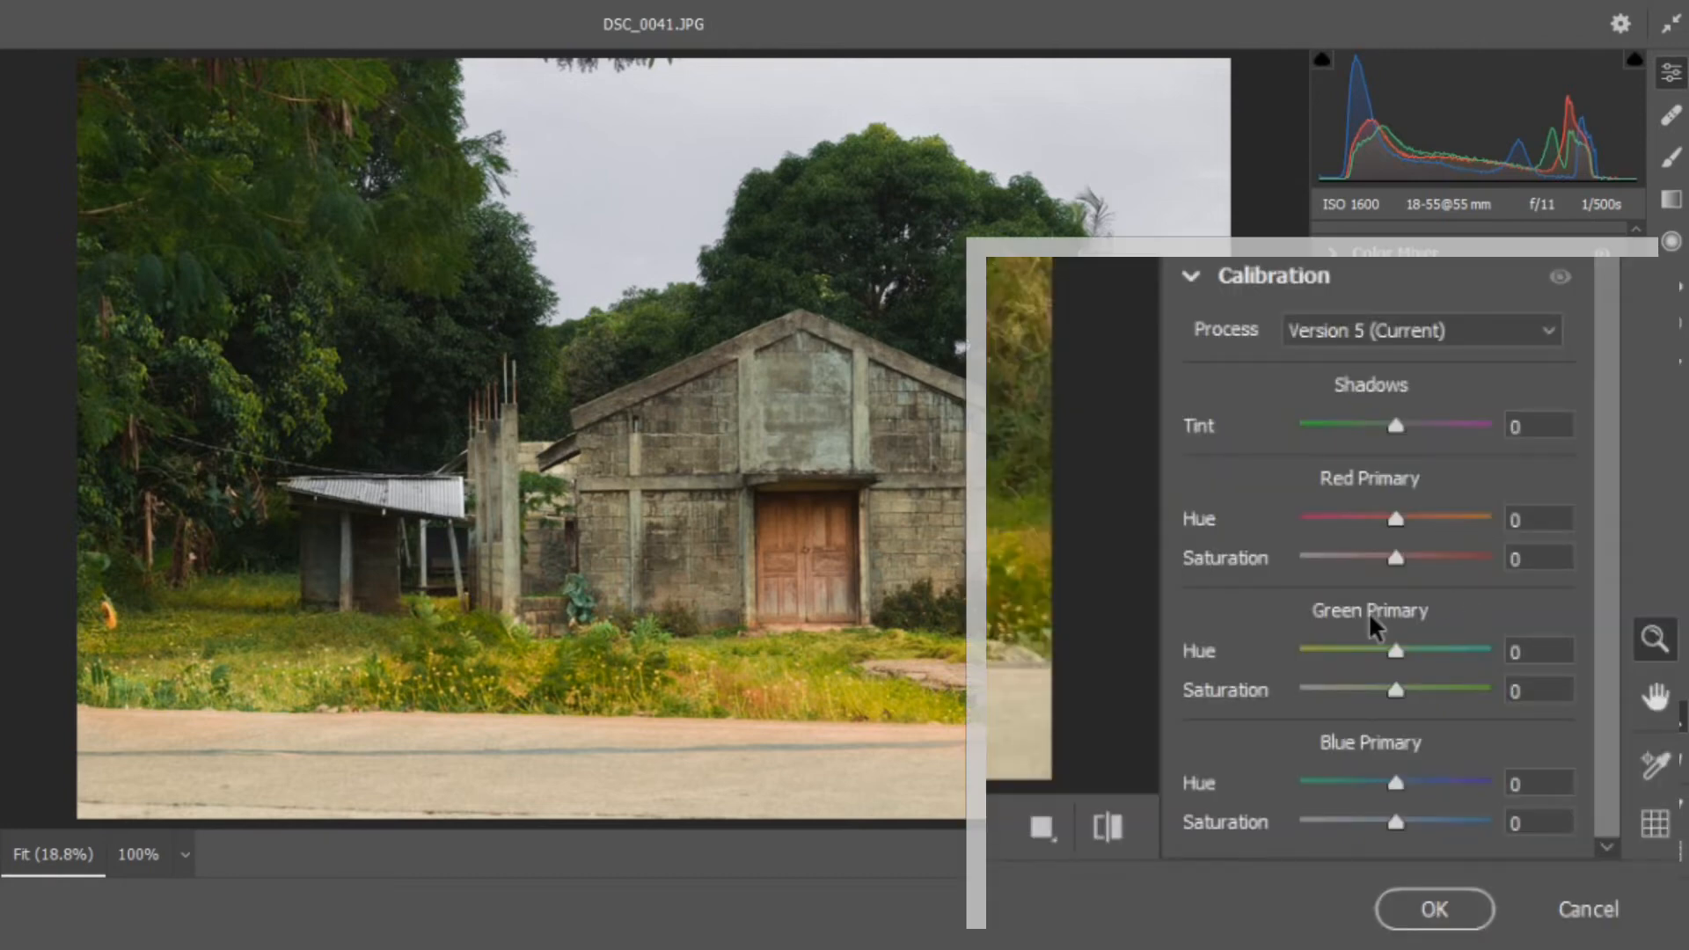
left_click_drag(1399, 521, 1381, 557)
left_click_drag(1395, 651, 1433, 688)
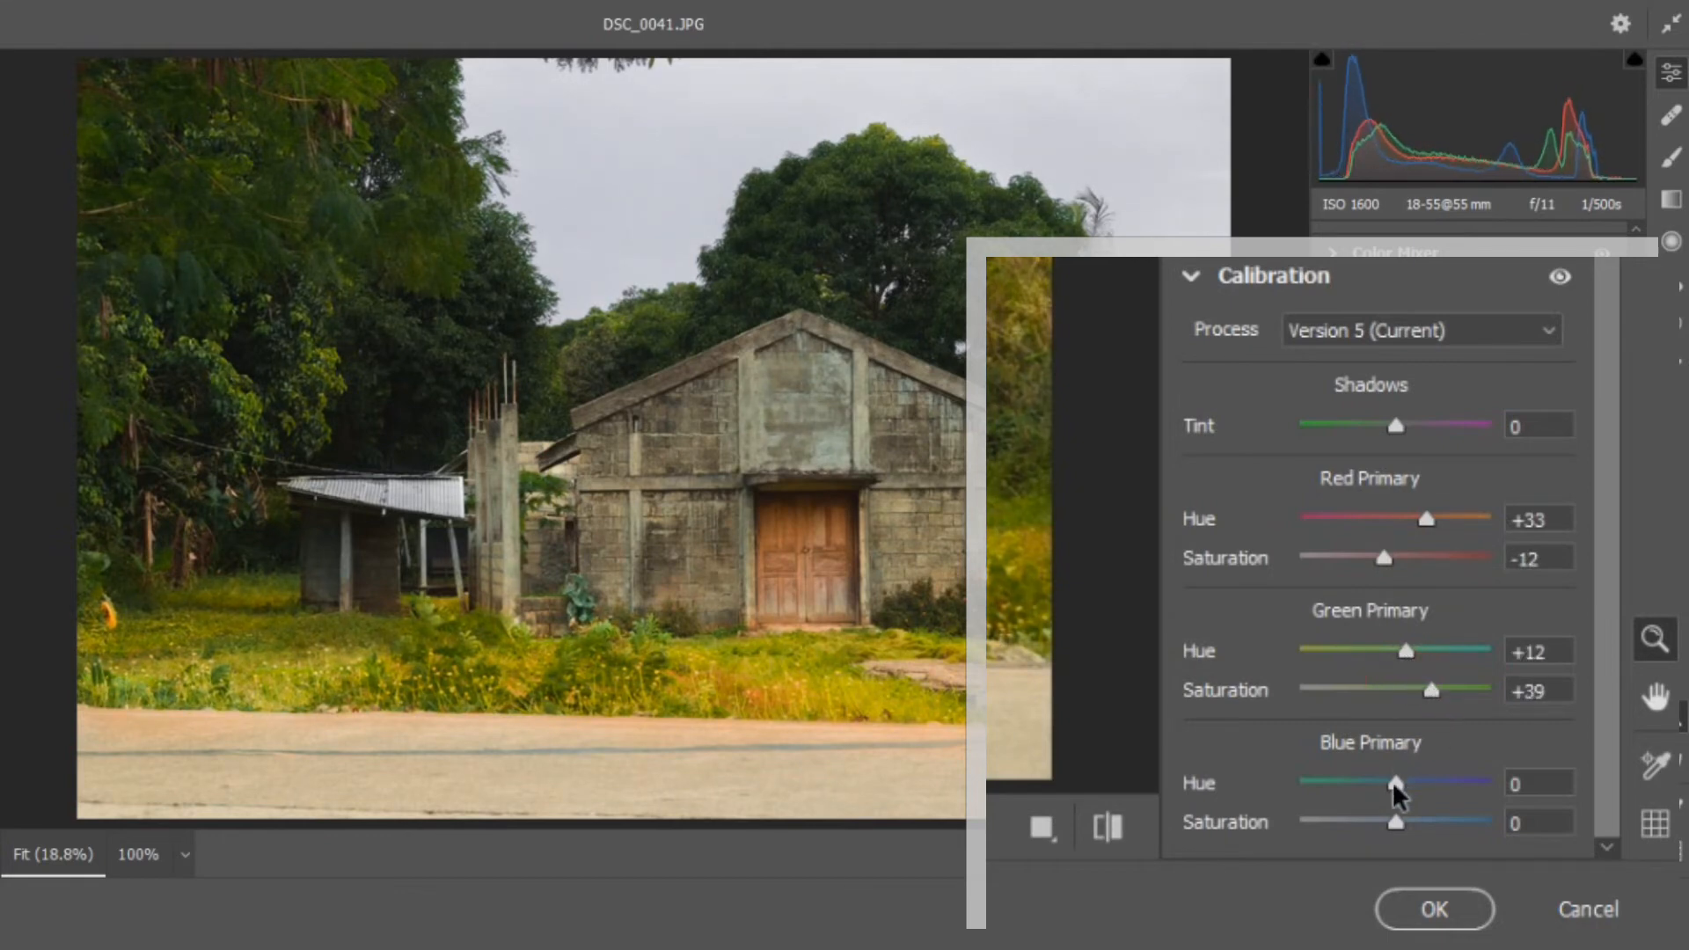
left_click_drag(1392, 781, 1362, 816)
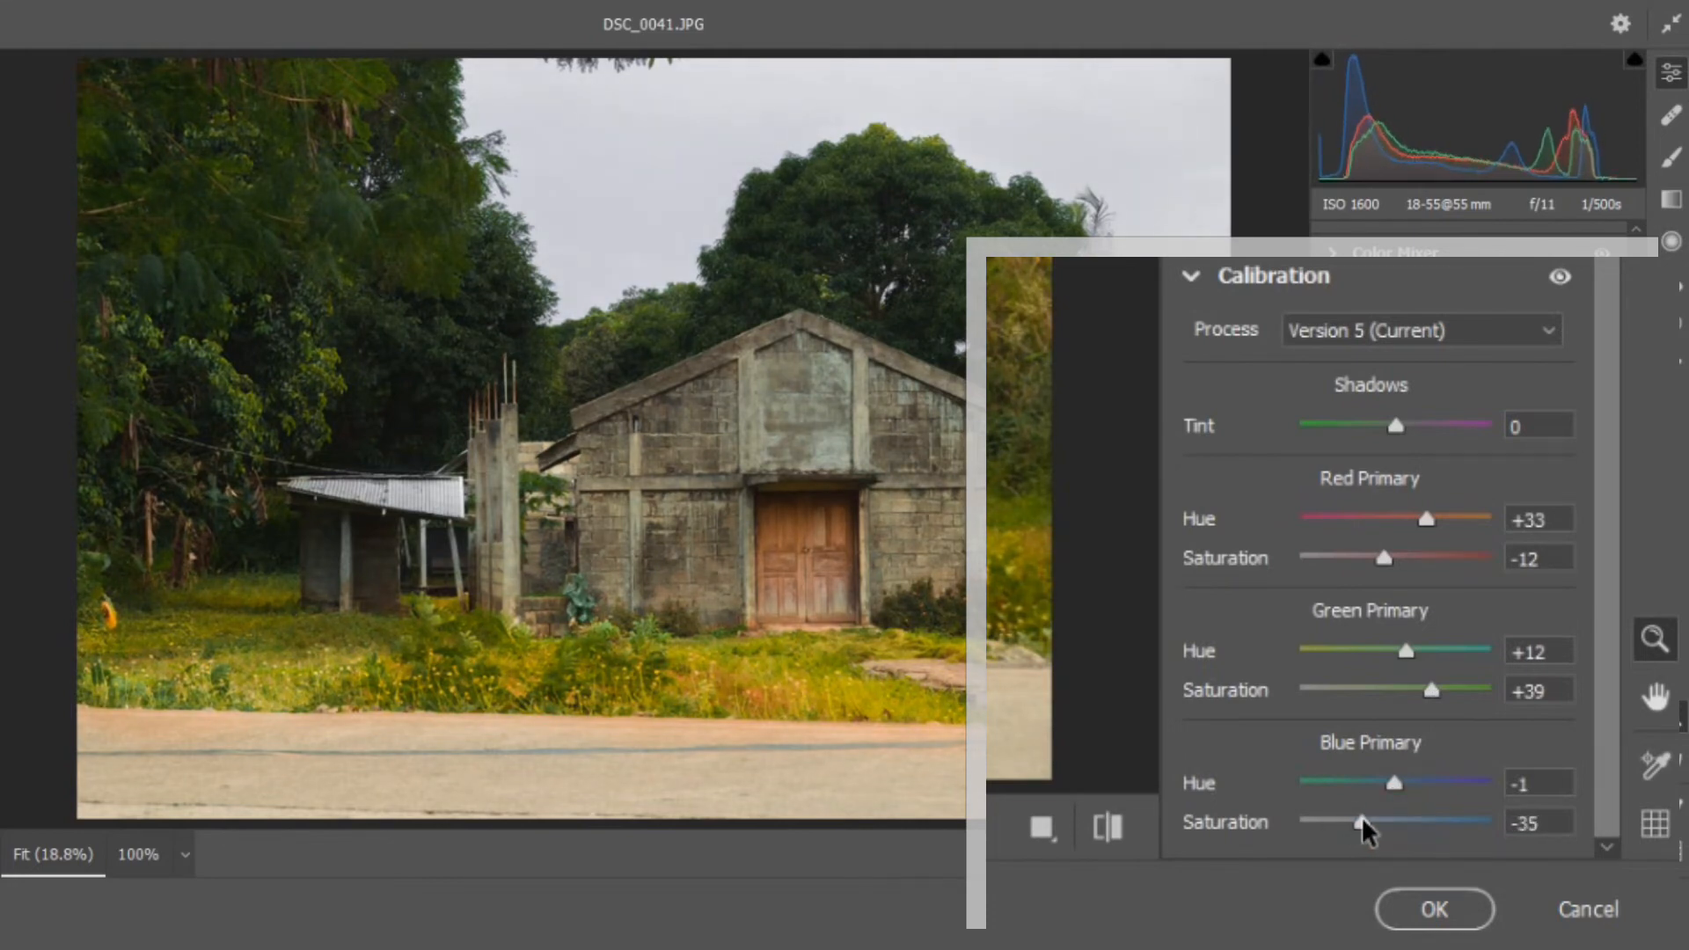
Step: Add a graduated filter over the road with Temp -19 and Exposure -0.55, and narrow its transition to the edge of the grass
left_click(1672, 199)
left_click_drag(685, 745, 683, 717)
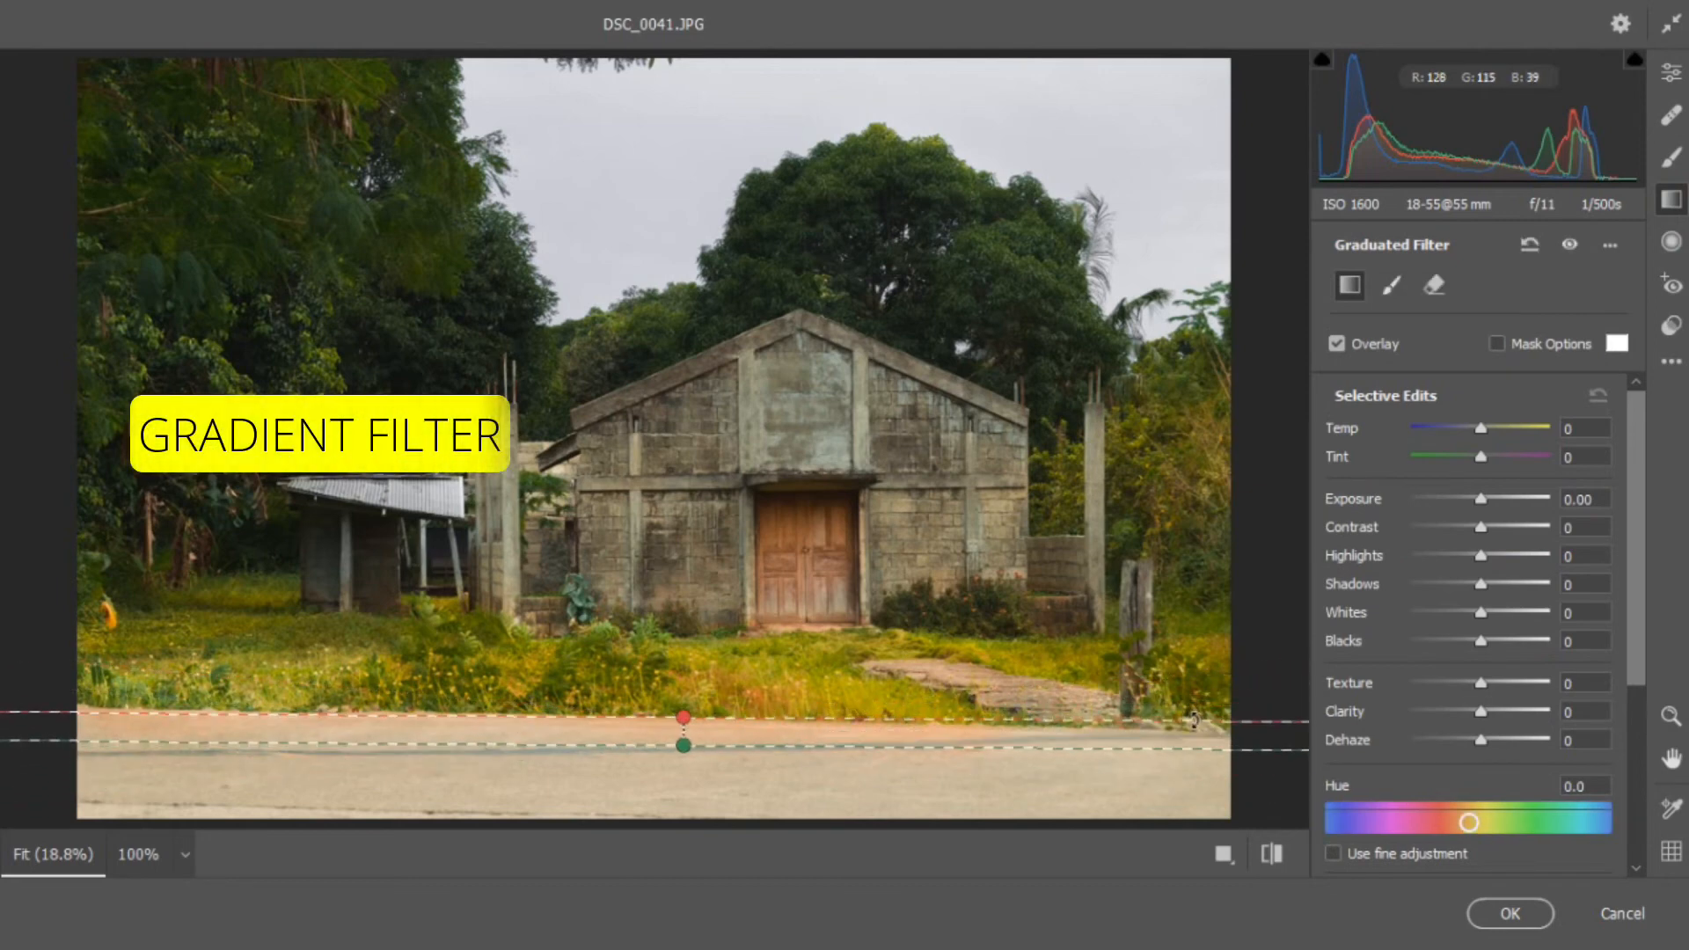
left_click_drag(1480, 428, 1467, 429)
left_click_drag(1481, 498, 1470, 498)
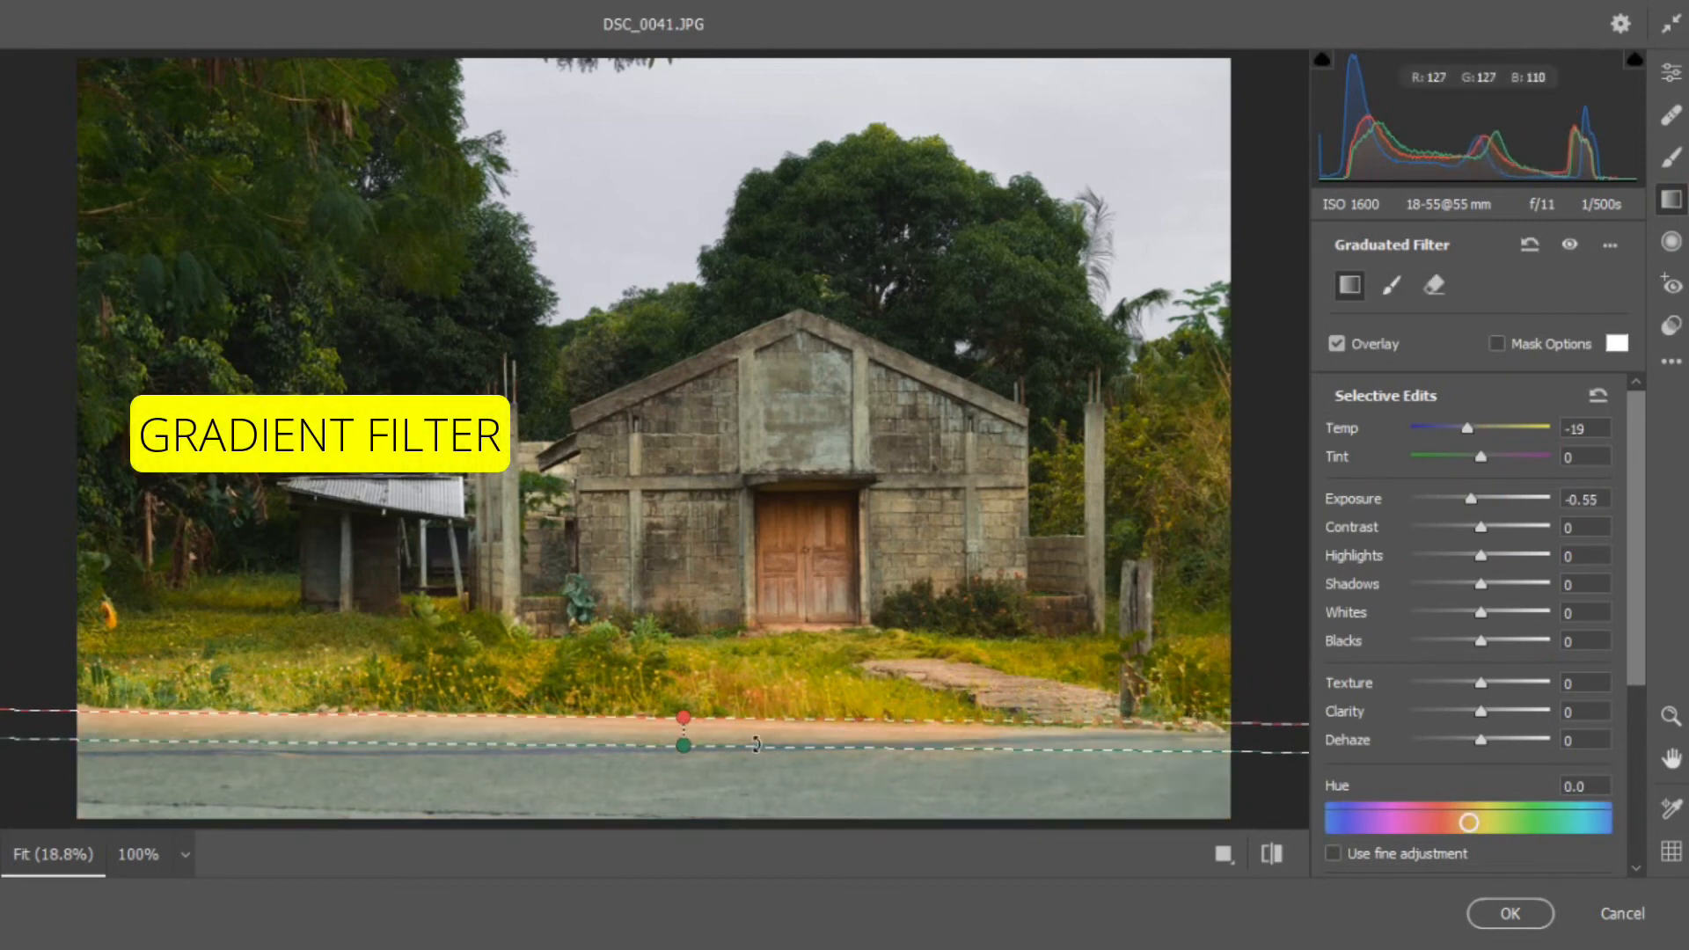
left_click_drag(683, 745, 687, 726)
left_click_drag(1052, 495, 1107, 721)
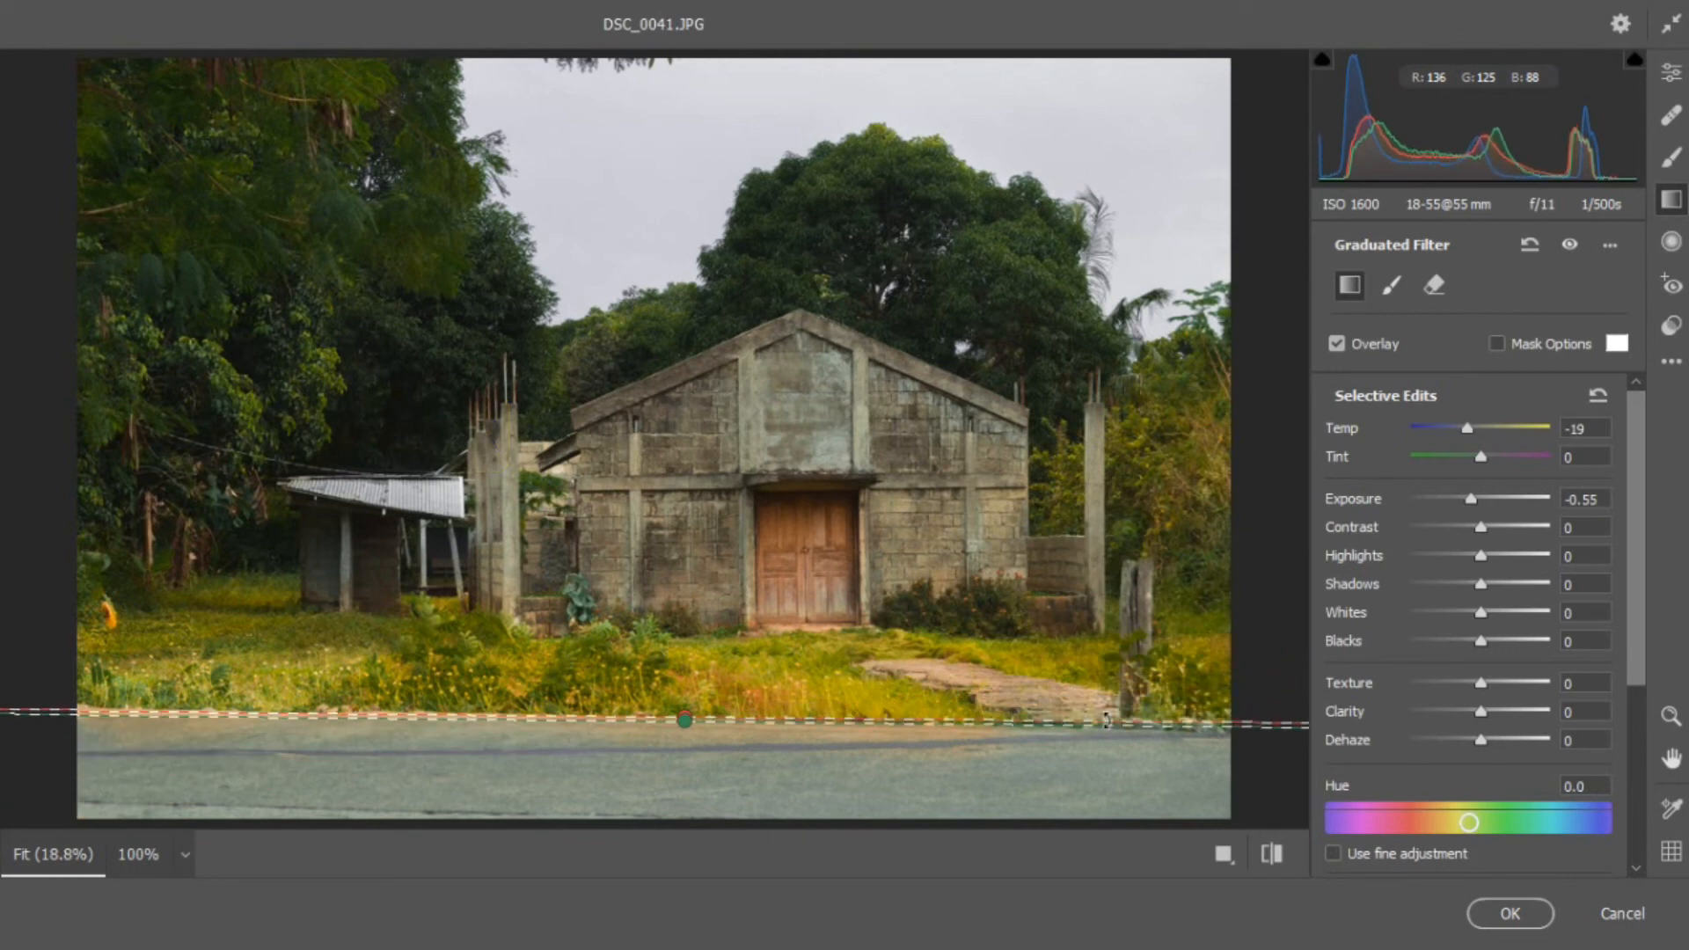
Step: Set the road filter's Contrast to +68 and Saturation to -33
left_click_drag(1482, 527, 1528, 531)
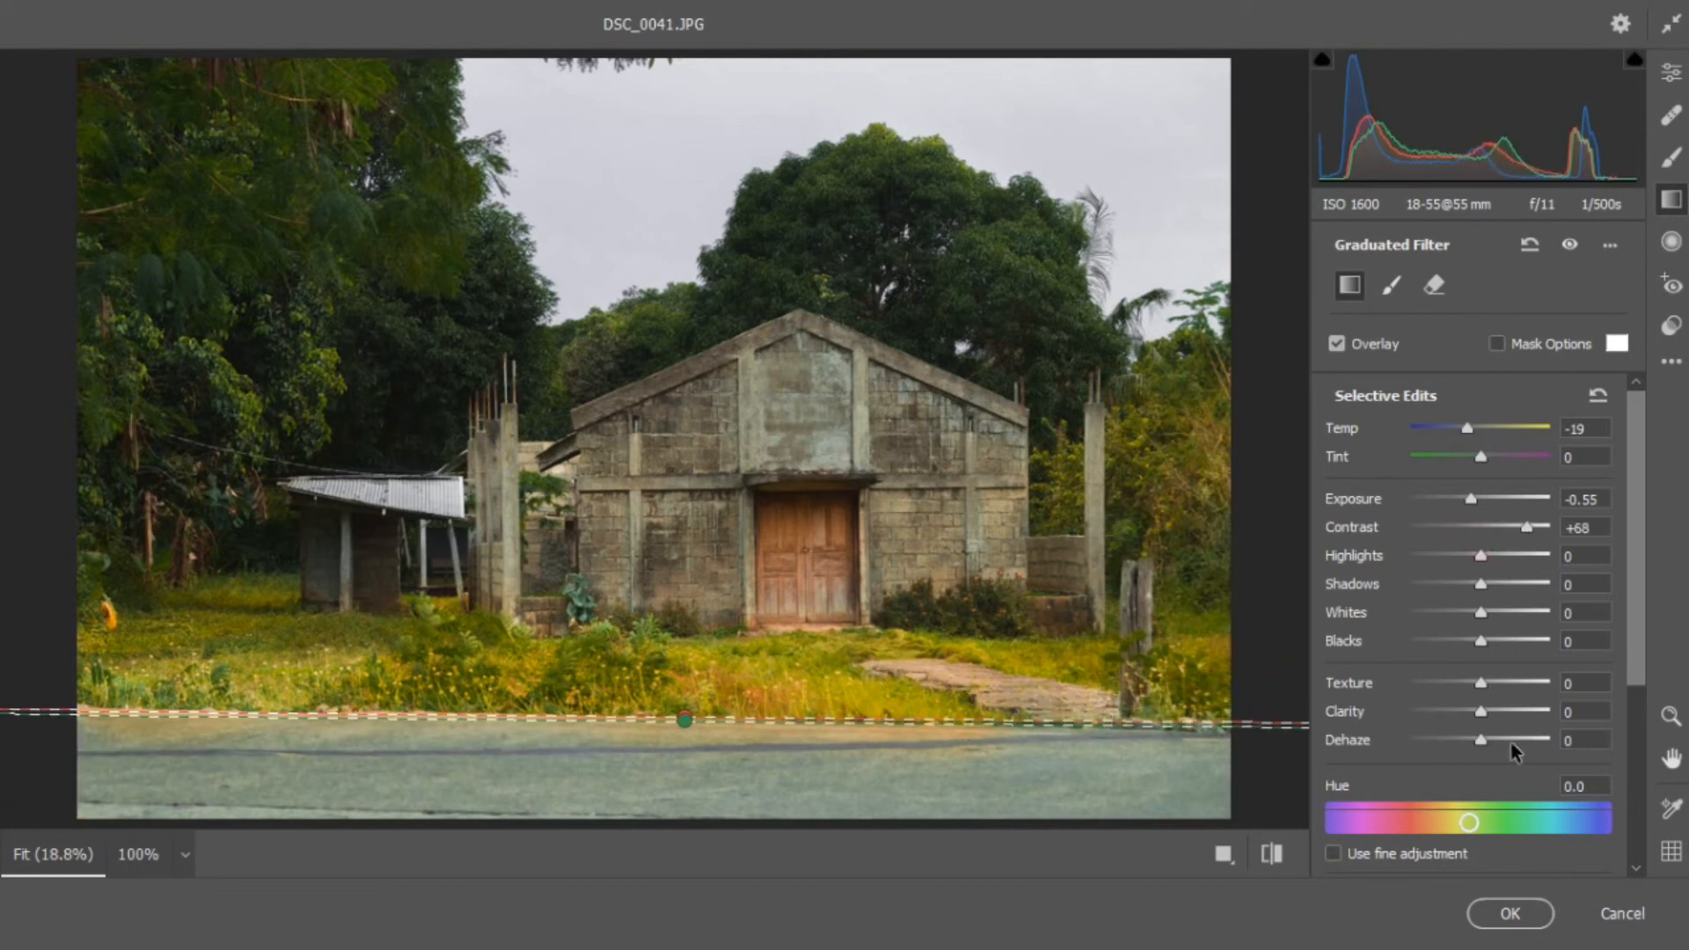
scroll(1514, 750, "down", 3)
left_click_drag(1481, 723, 1458, 723)
scroll(1458, 723, "up", 1)
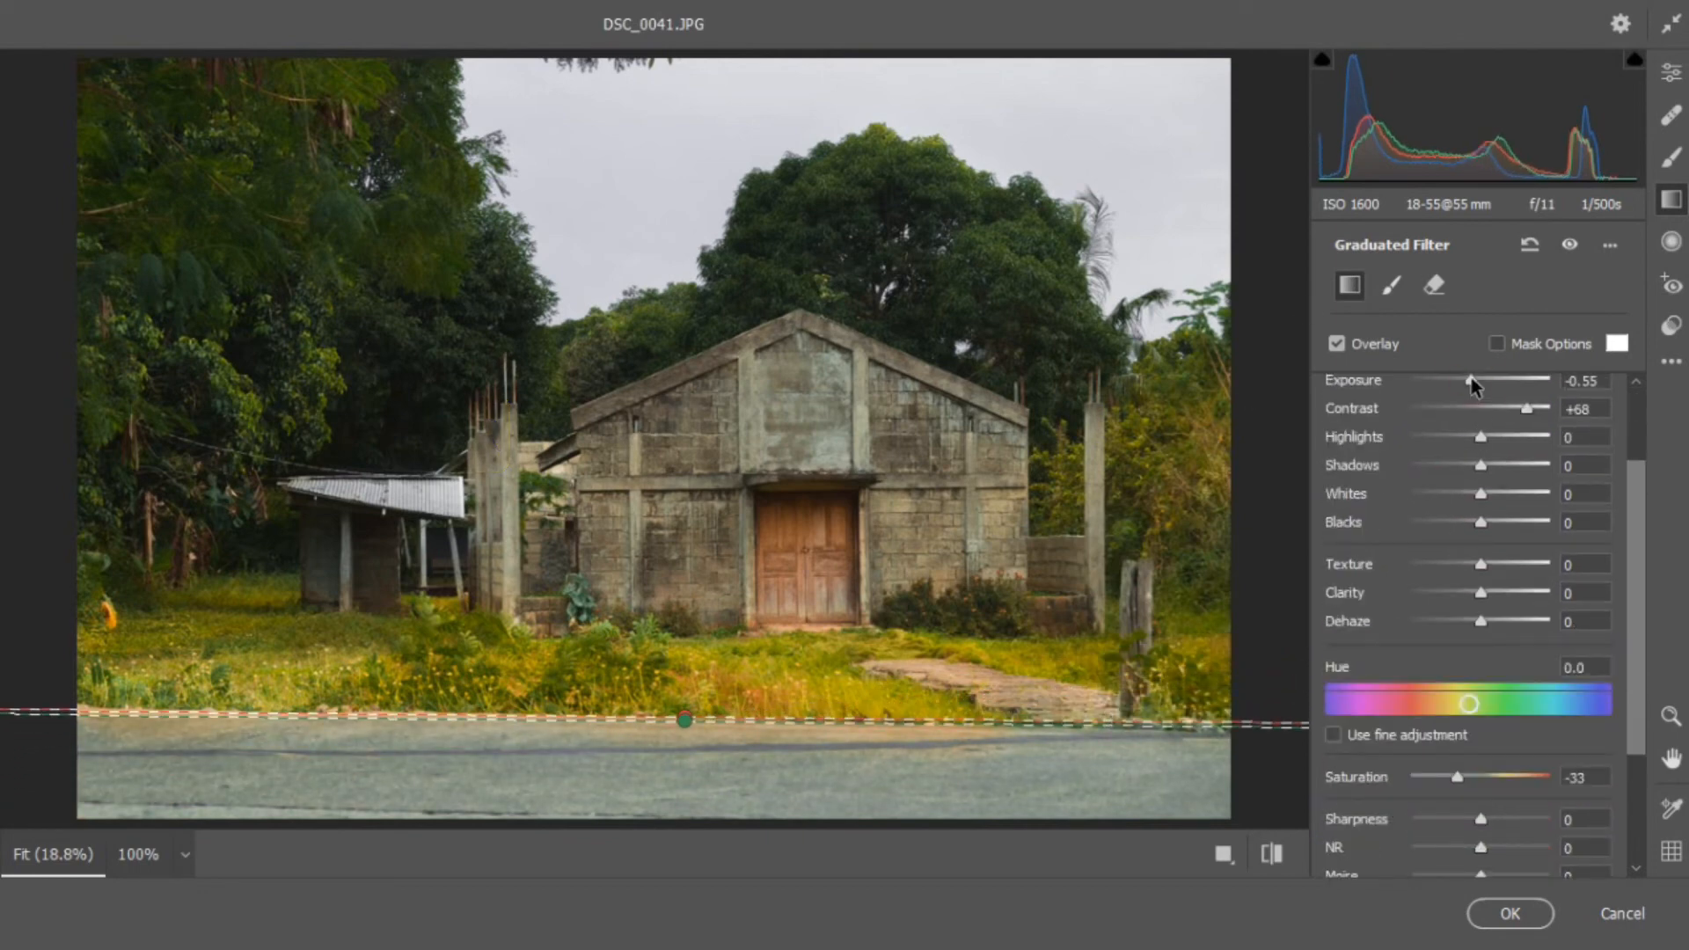
Step: Darken the road further by slightly lowering the graduated filter's Exposure
left_click_drag(1471, 380, 1464, 380)
left_click(1671, 240)
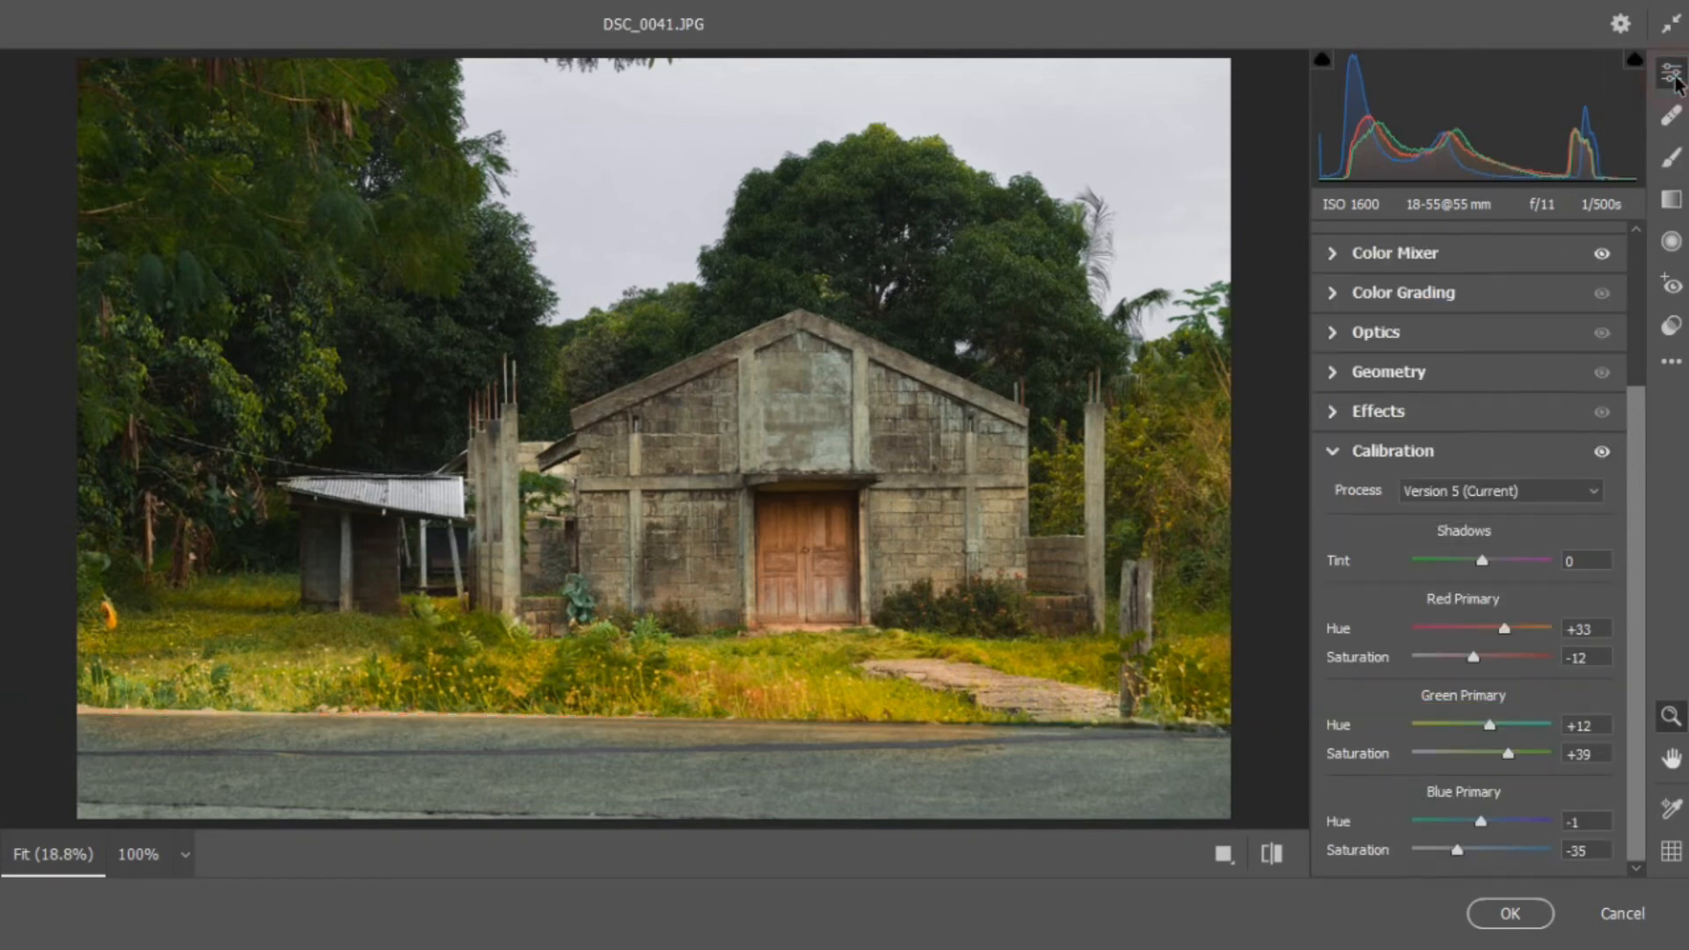
Step: Add a large radial filter around the house facade with Temp -5, Exposure +0.40, Contrast +66 and Highlights -64
left_click(1671, 240)
left_click_drag(695, 391, 984, 622)
left_click_drag(1635, 533, 1662, 452)
left_click_drag(1481, 506, 1477, 506)
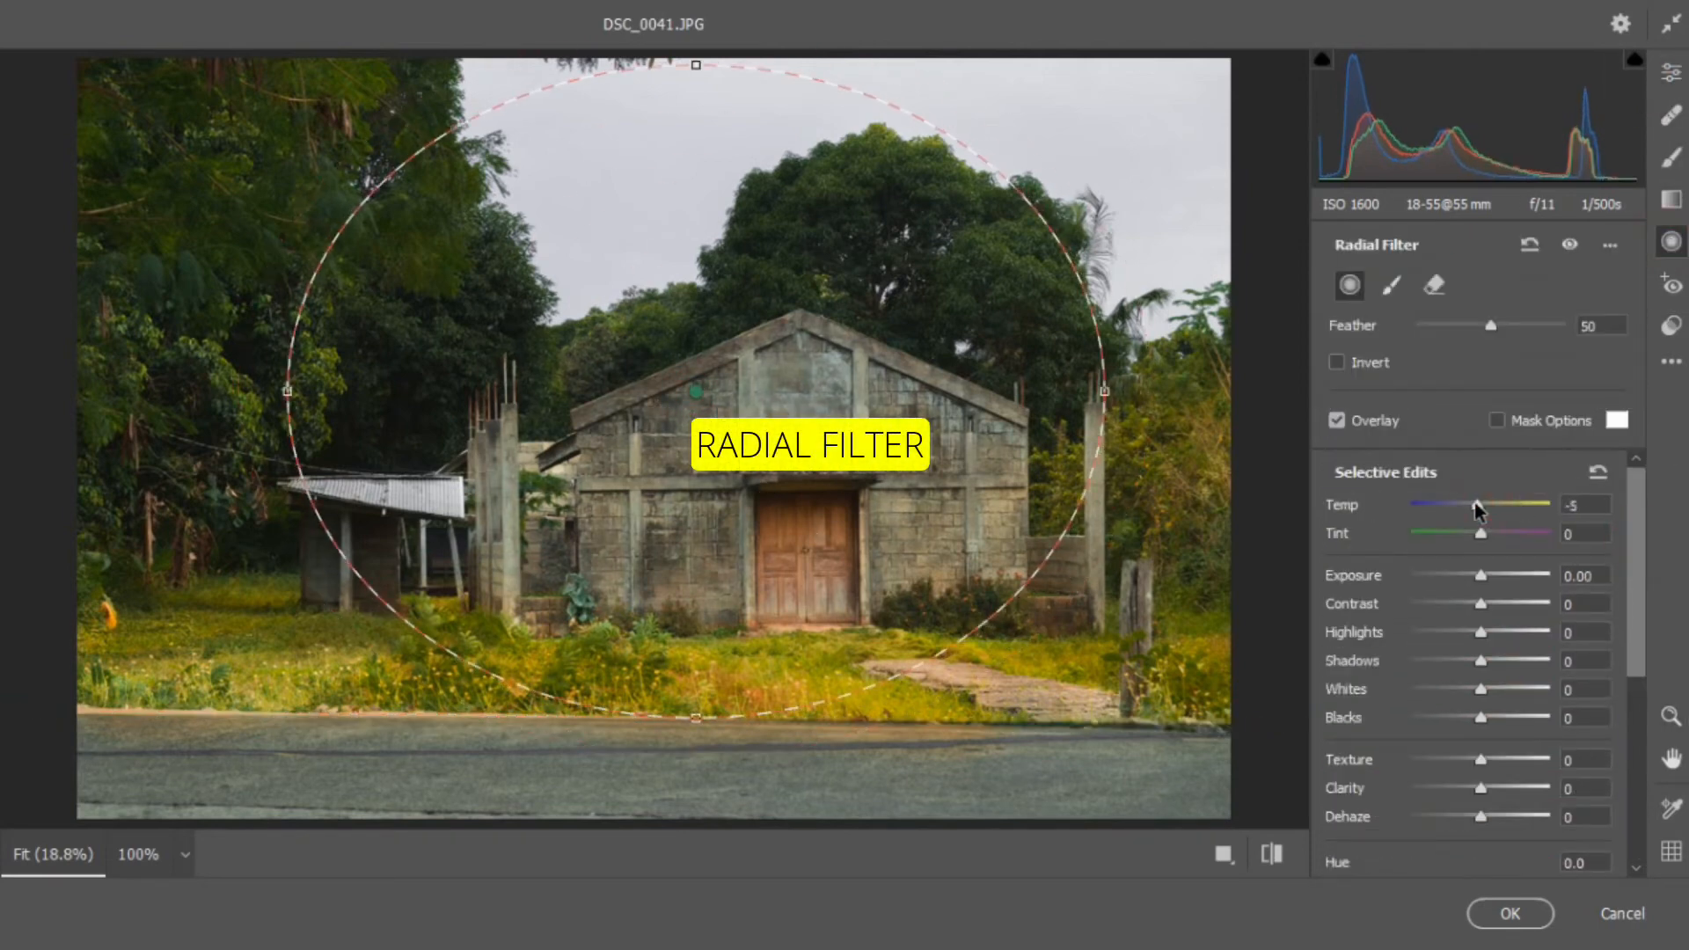
left_click_drag(1481, 575, 1493, 576)
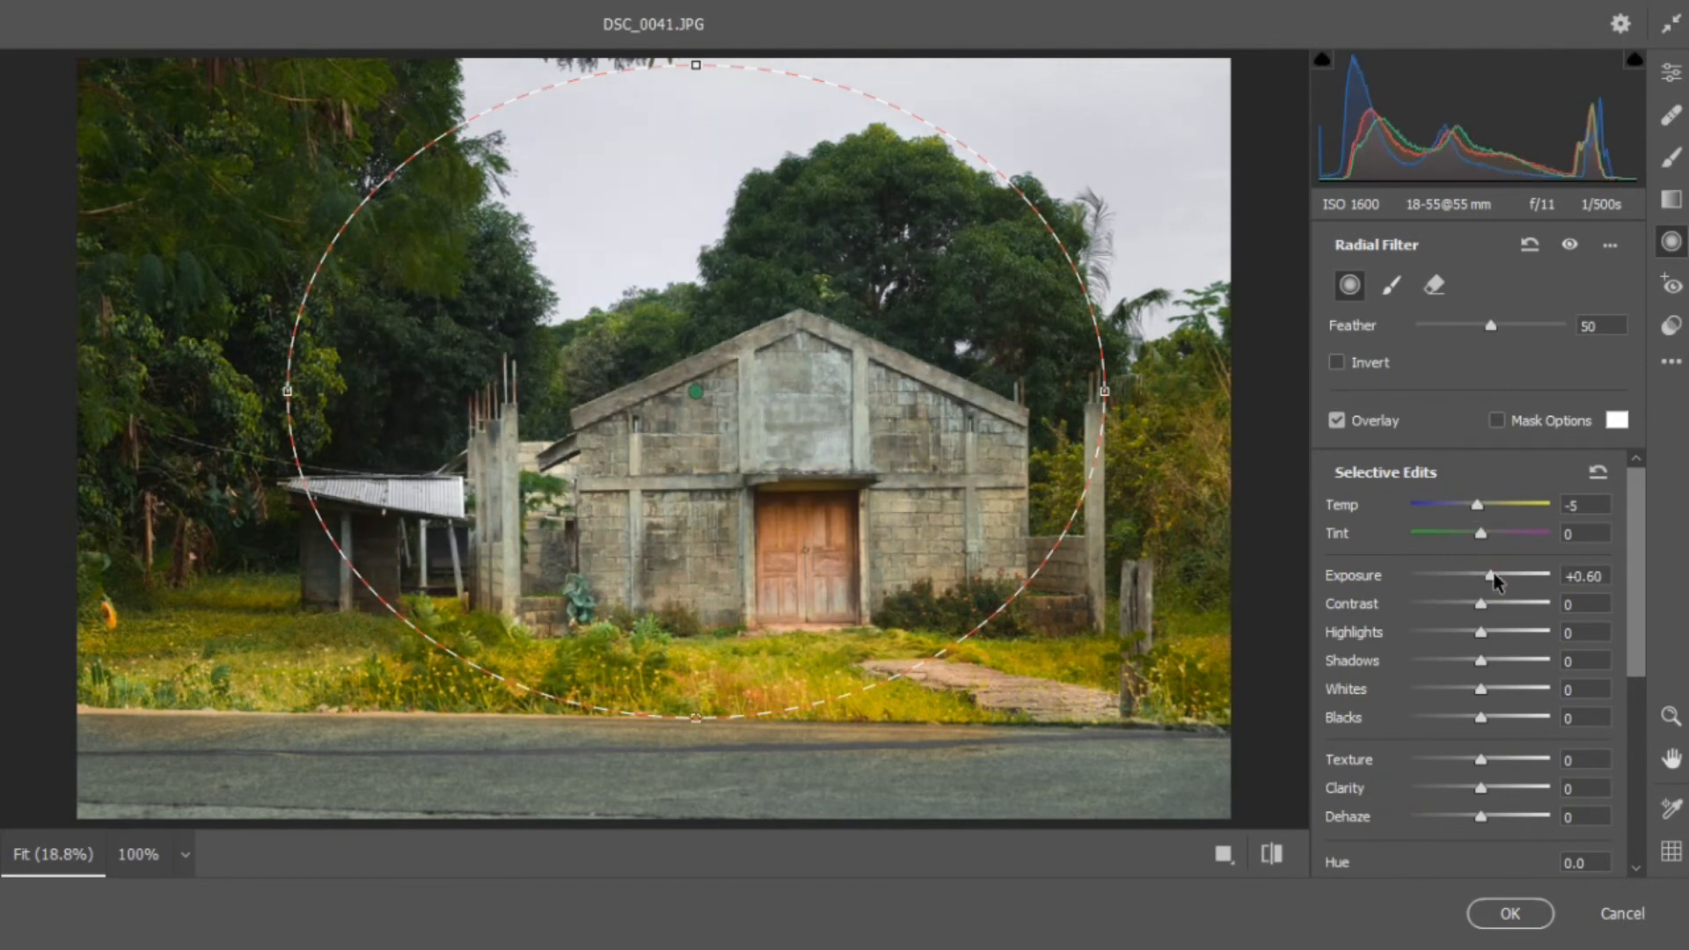
left_click_drag(1482, 636, 1489, 578)
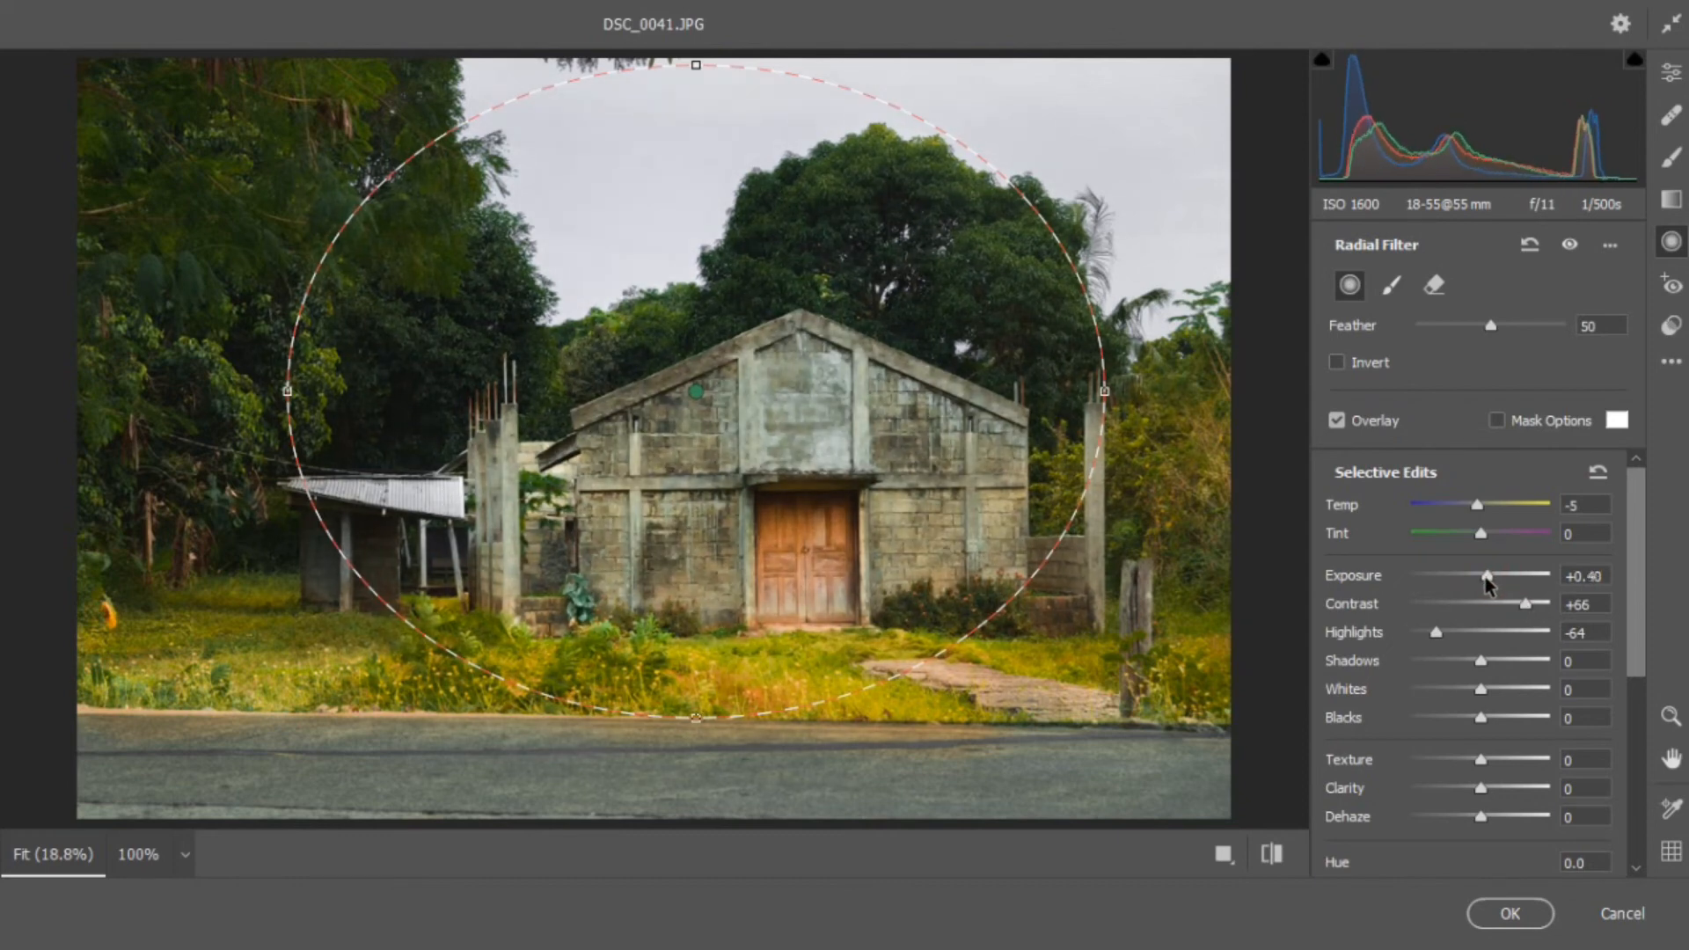
Step: Darken the edges of the whole photo with a Vignetting effect of -11
left_click(1671, 72)
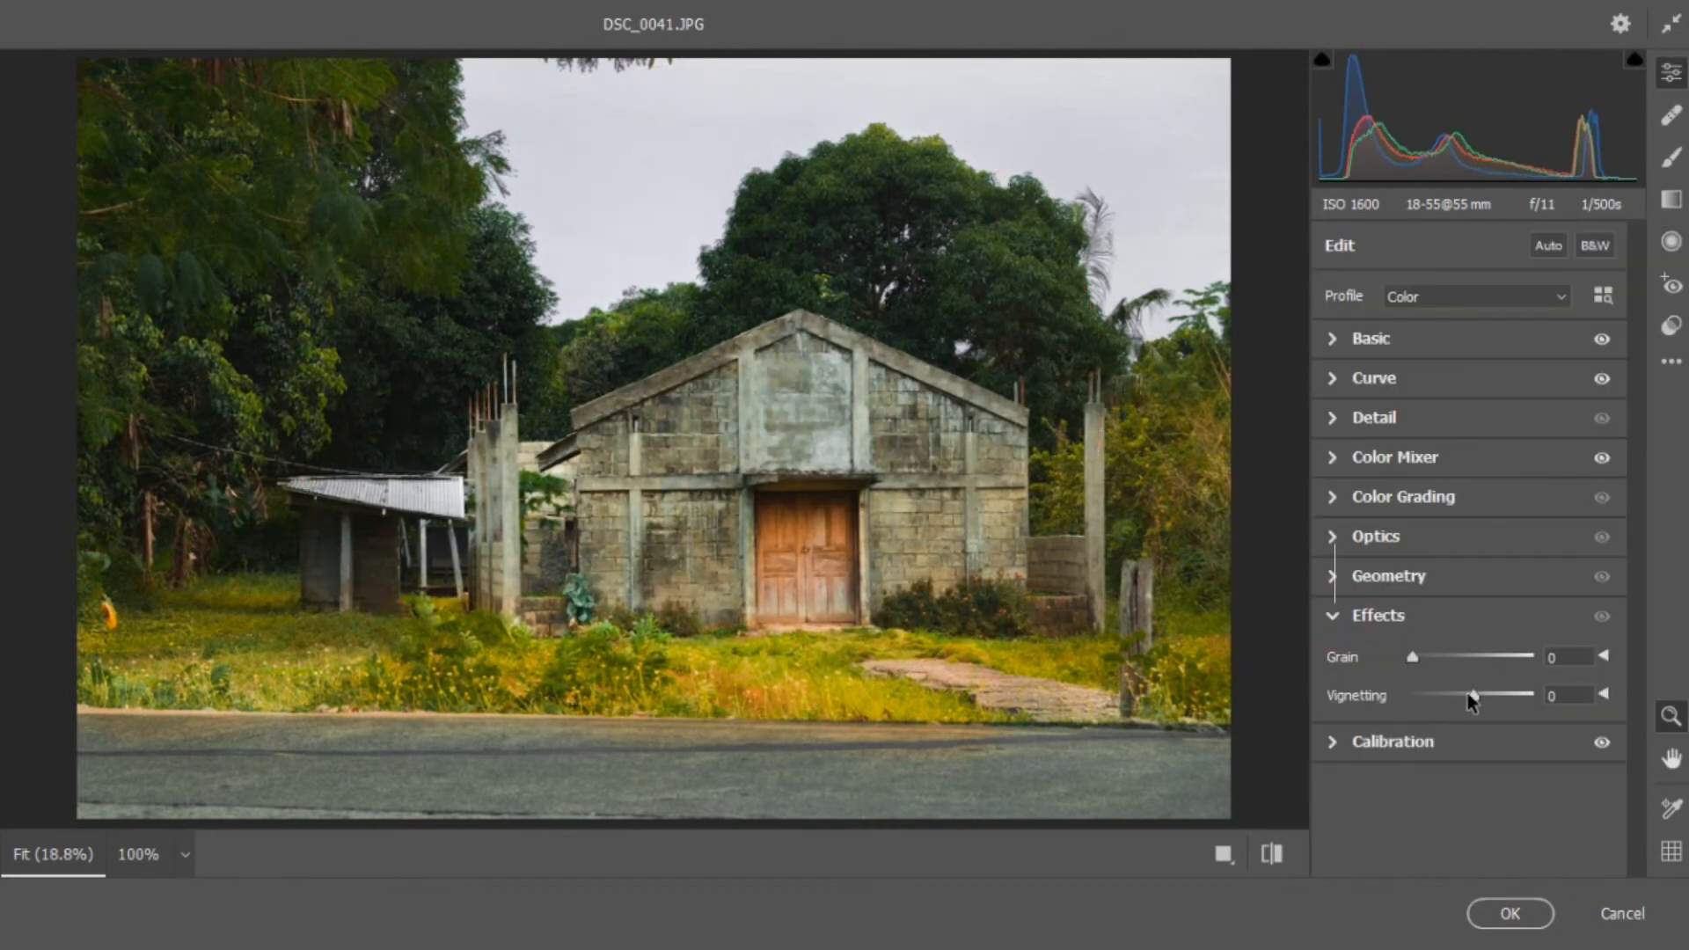
left_click_drag(1473, 693, 1465, 694)
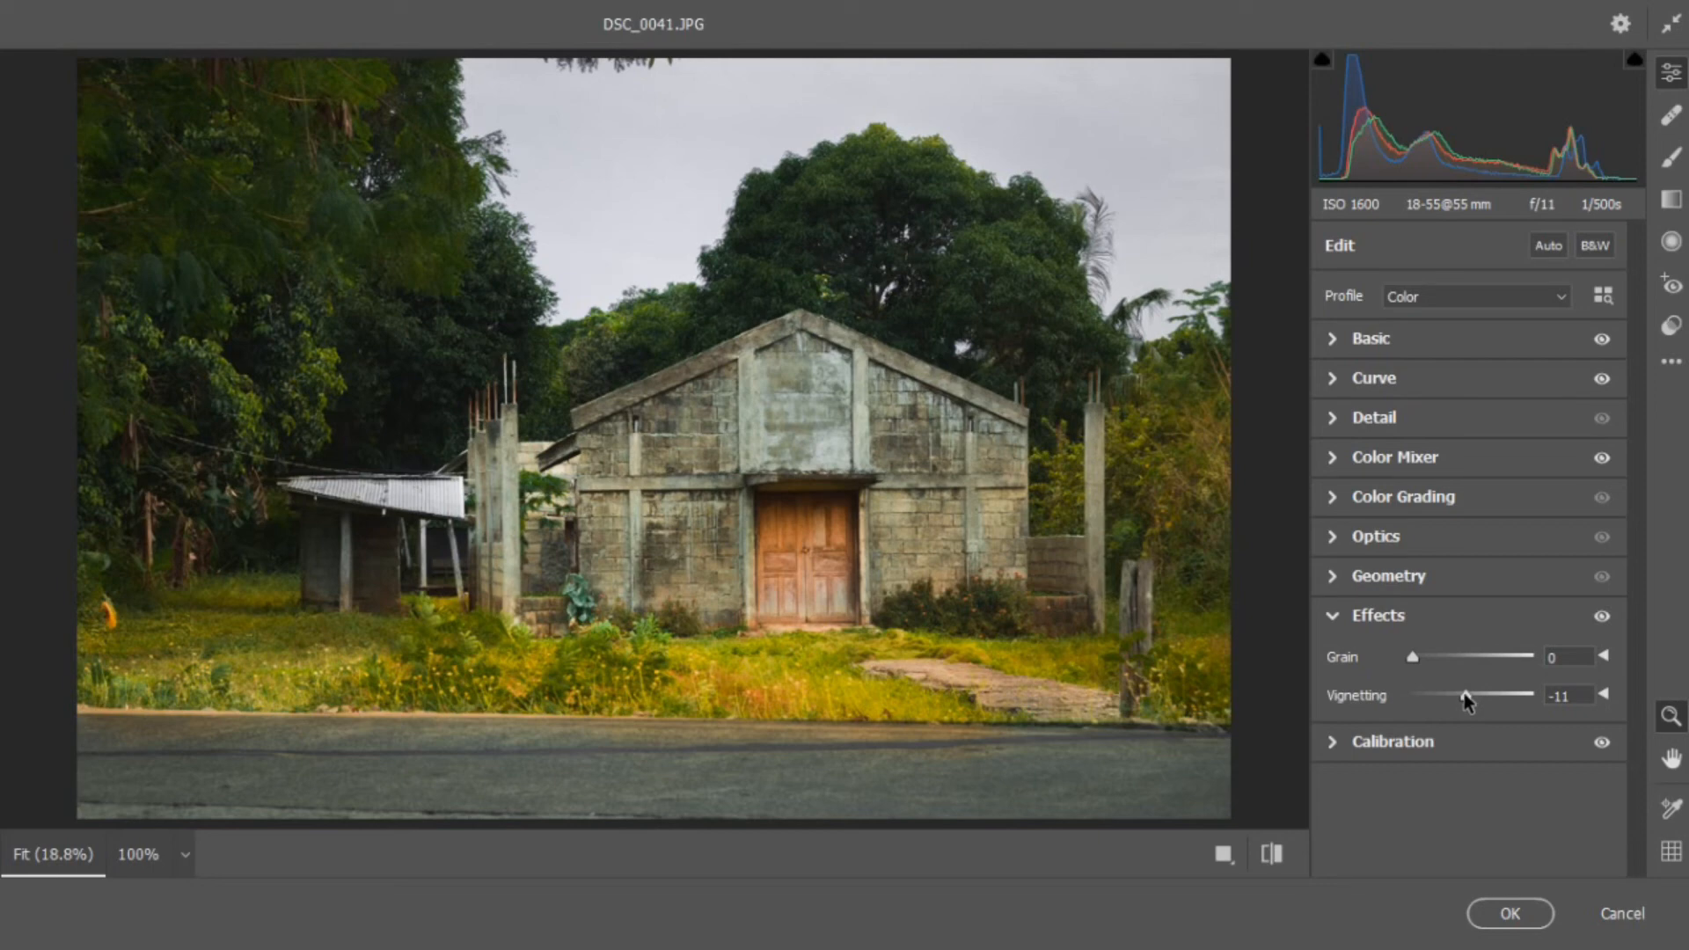
Step: Compare the original photo with the graded version, and apply the Camera Raw edits to the layer
left_click(1273, 854)
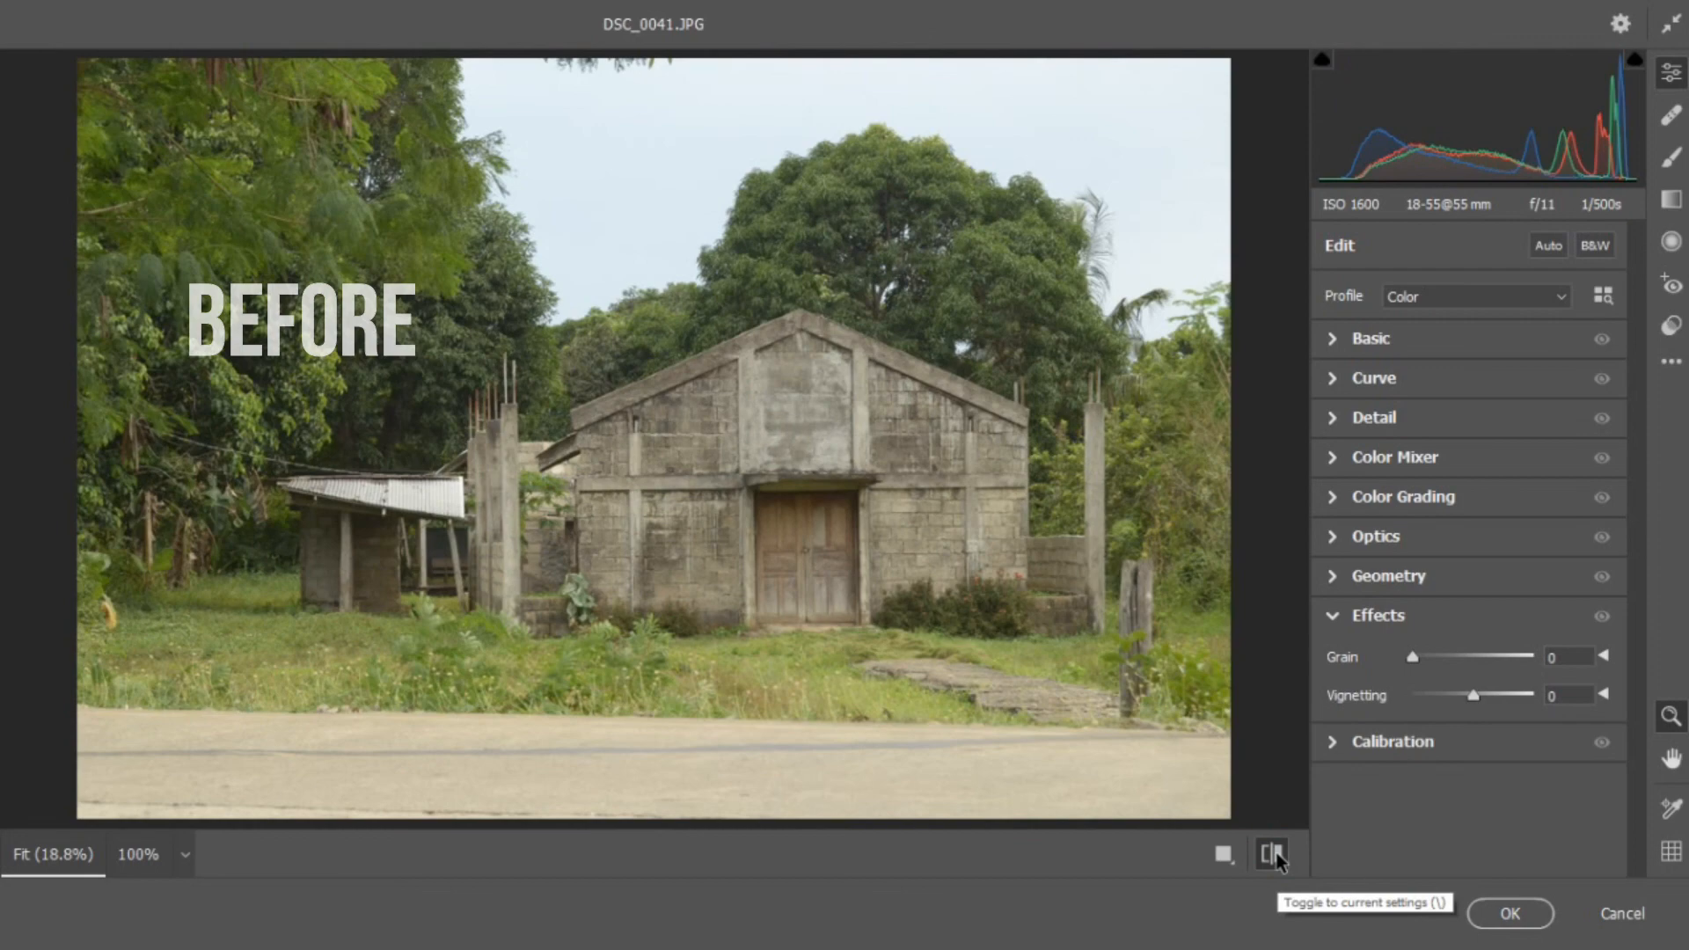
left_click(1272, 853)
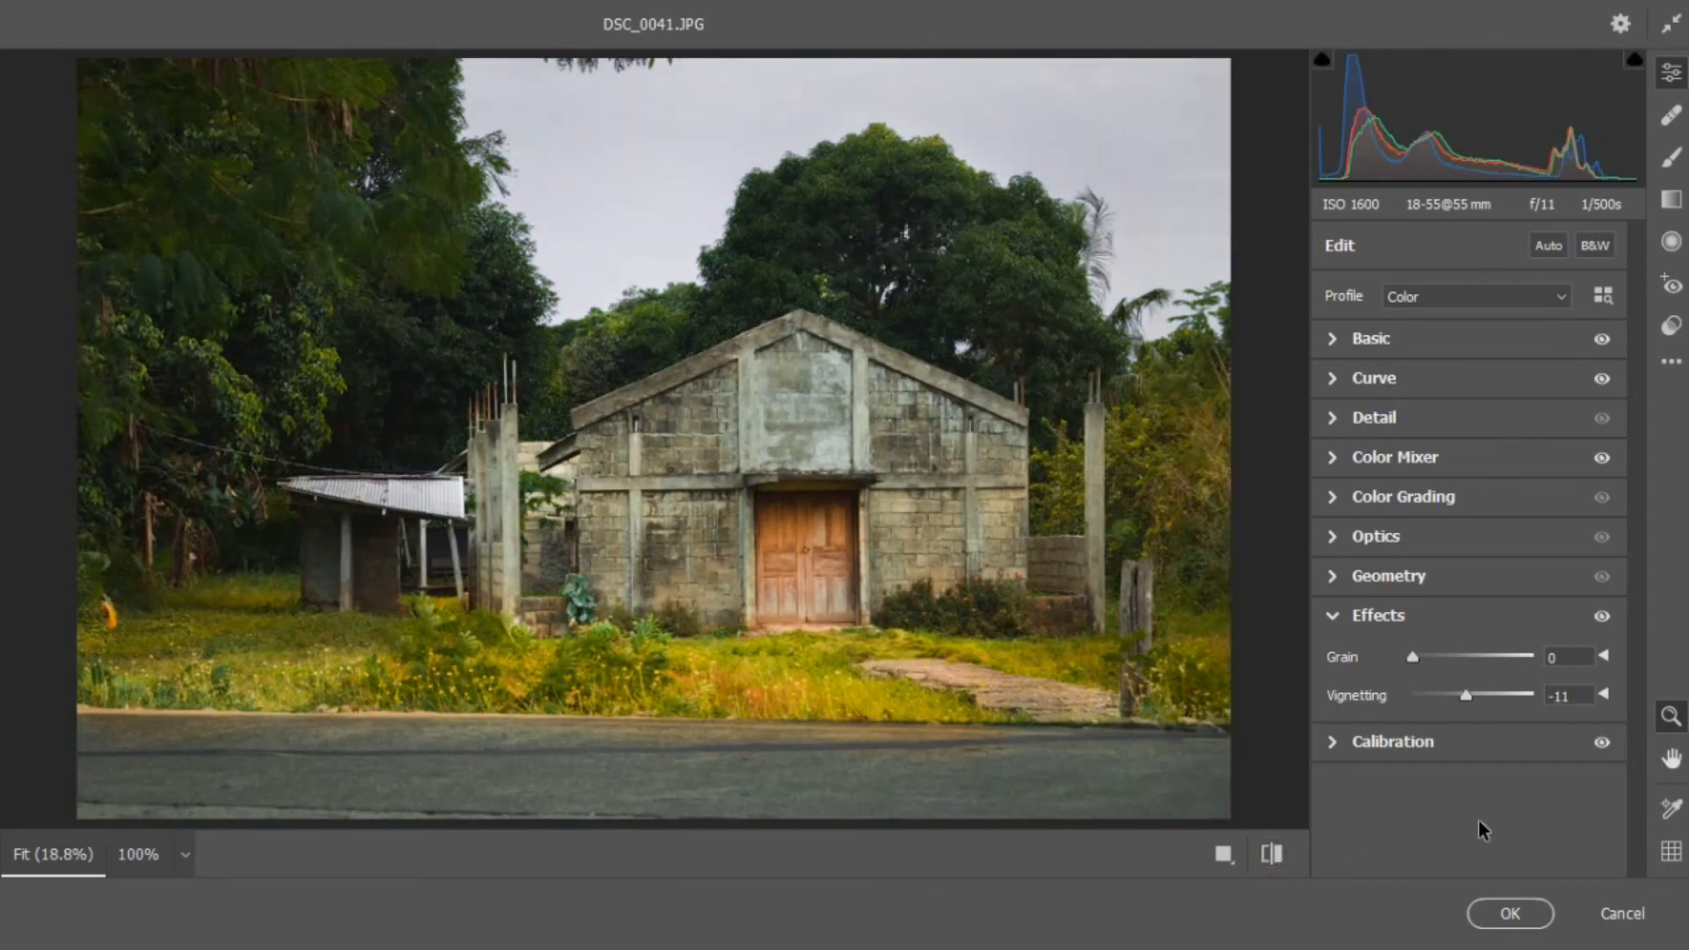
key("Return")
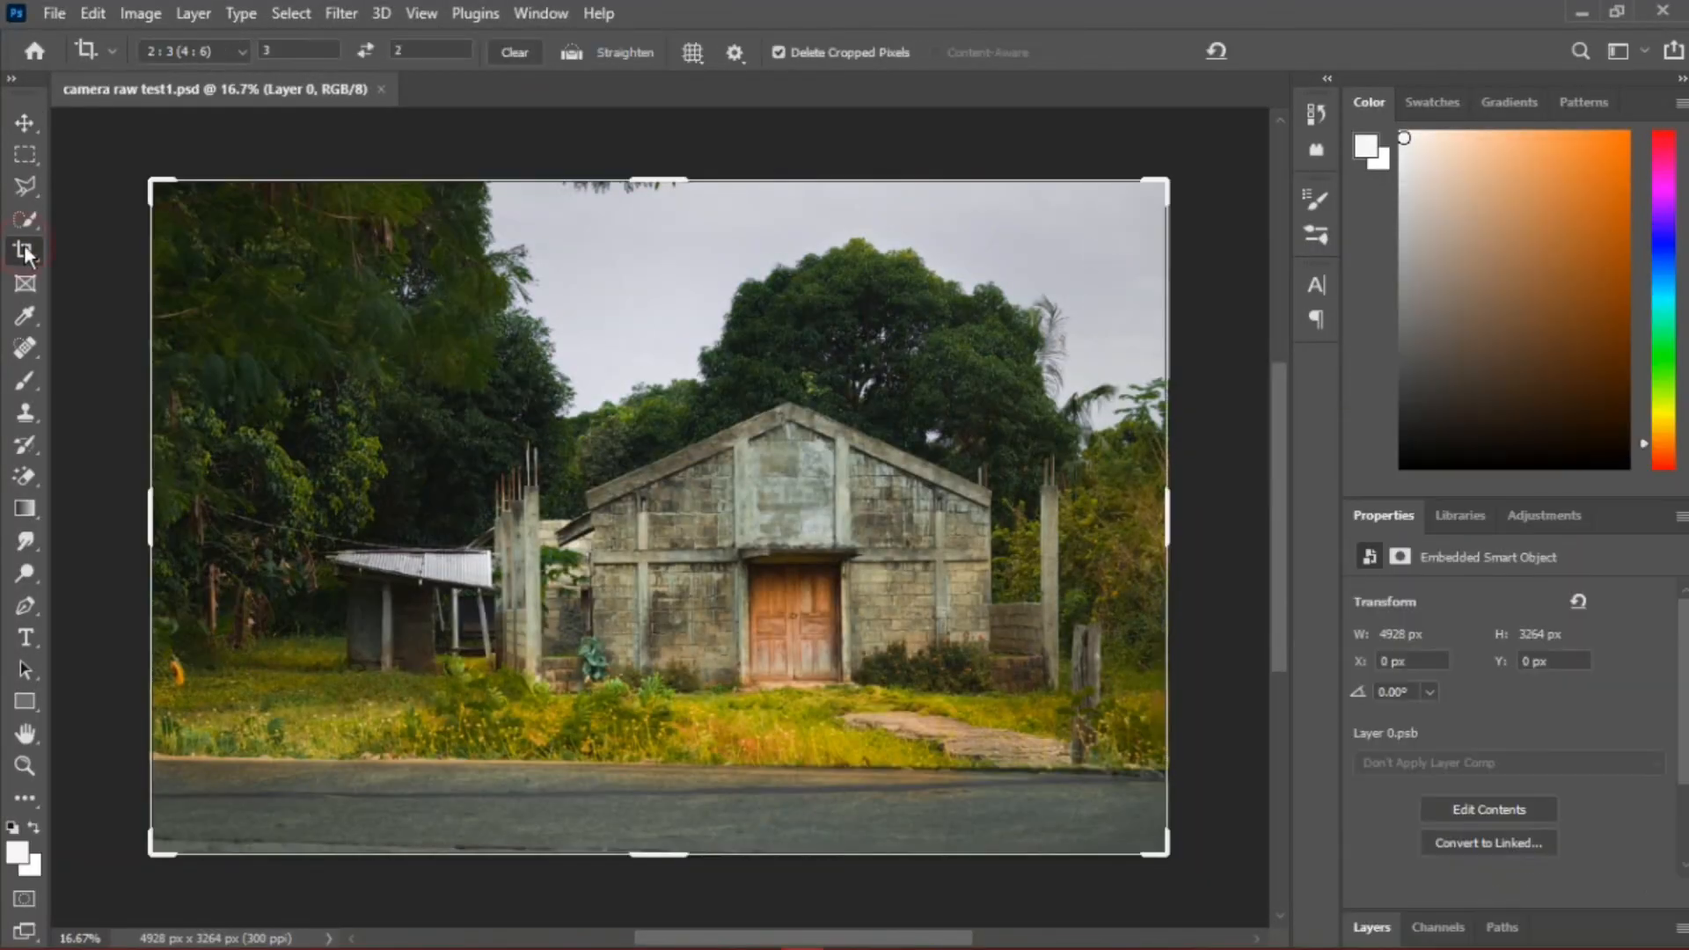
Step: Crop the photo to a 16:9 ratio at about 4839 x 2722 px, trimming the upper sky and the lower part of the road
left_click(193, 51)
left_click(214, 218)
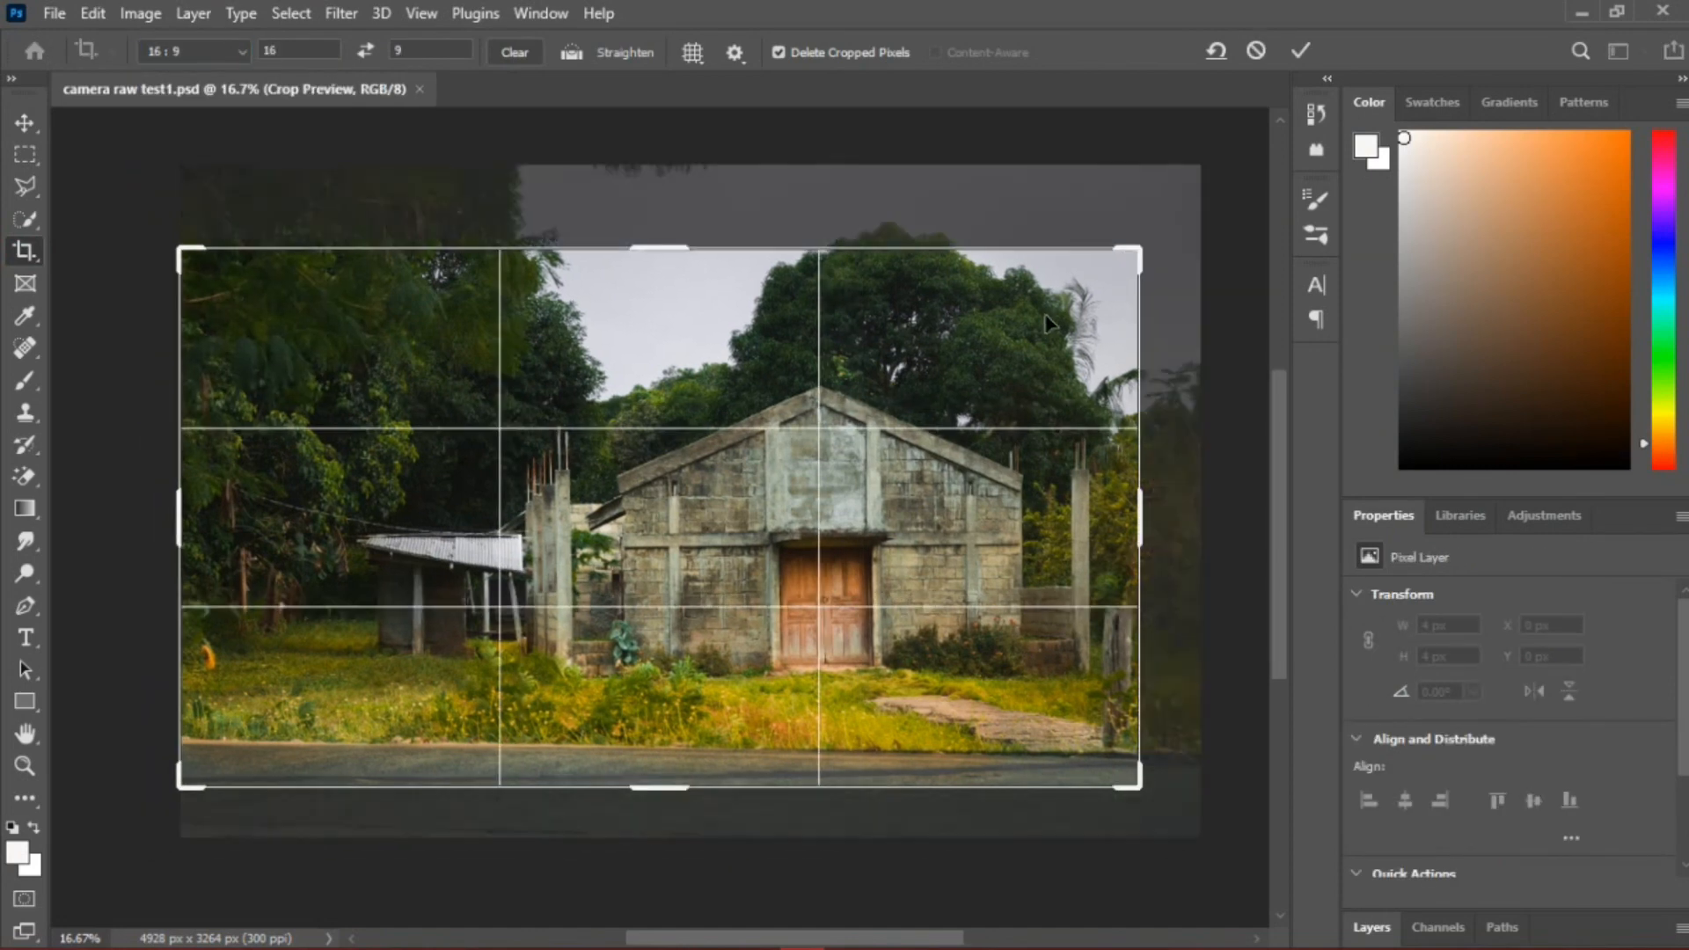
left_click_drag(1047, 324, 989, 321)
left_click_drag(768, 361, 815, 361)
left_click_drag(1131, 254, 1163, 236)
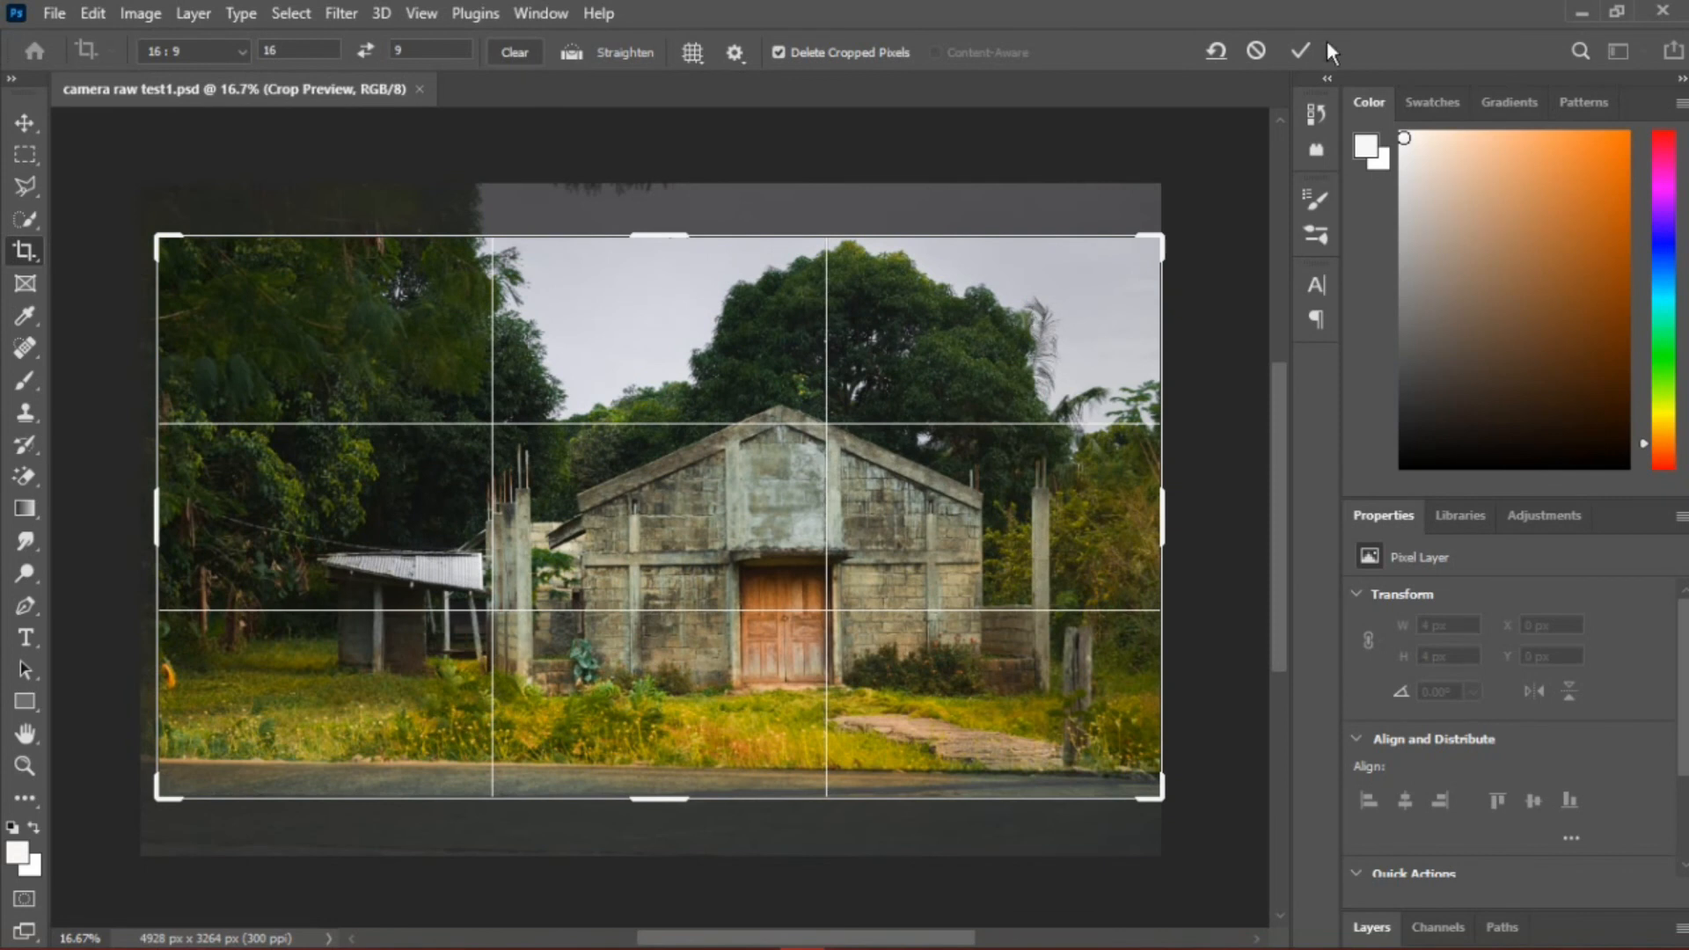
left_click(1300, 49)
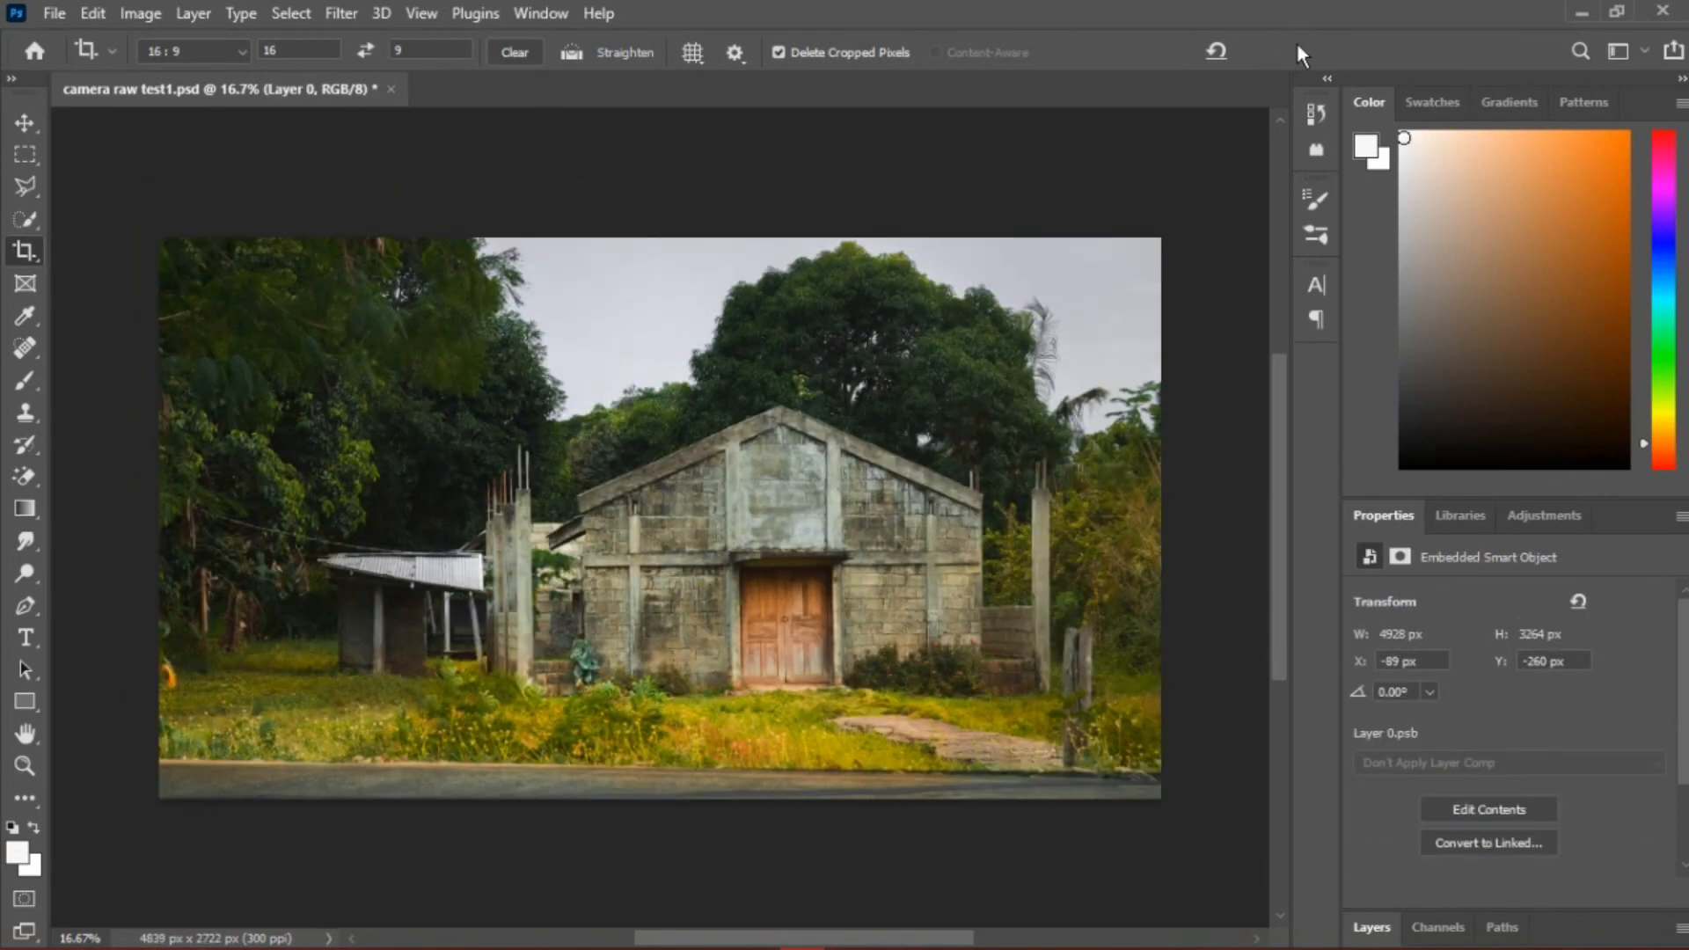
left_click(1680, 519)
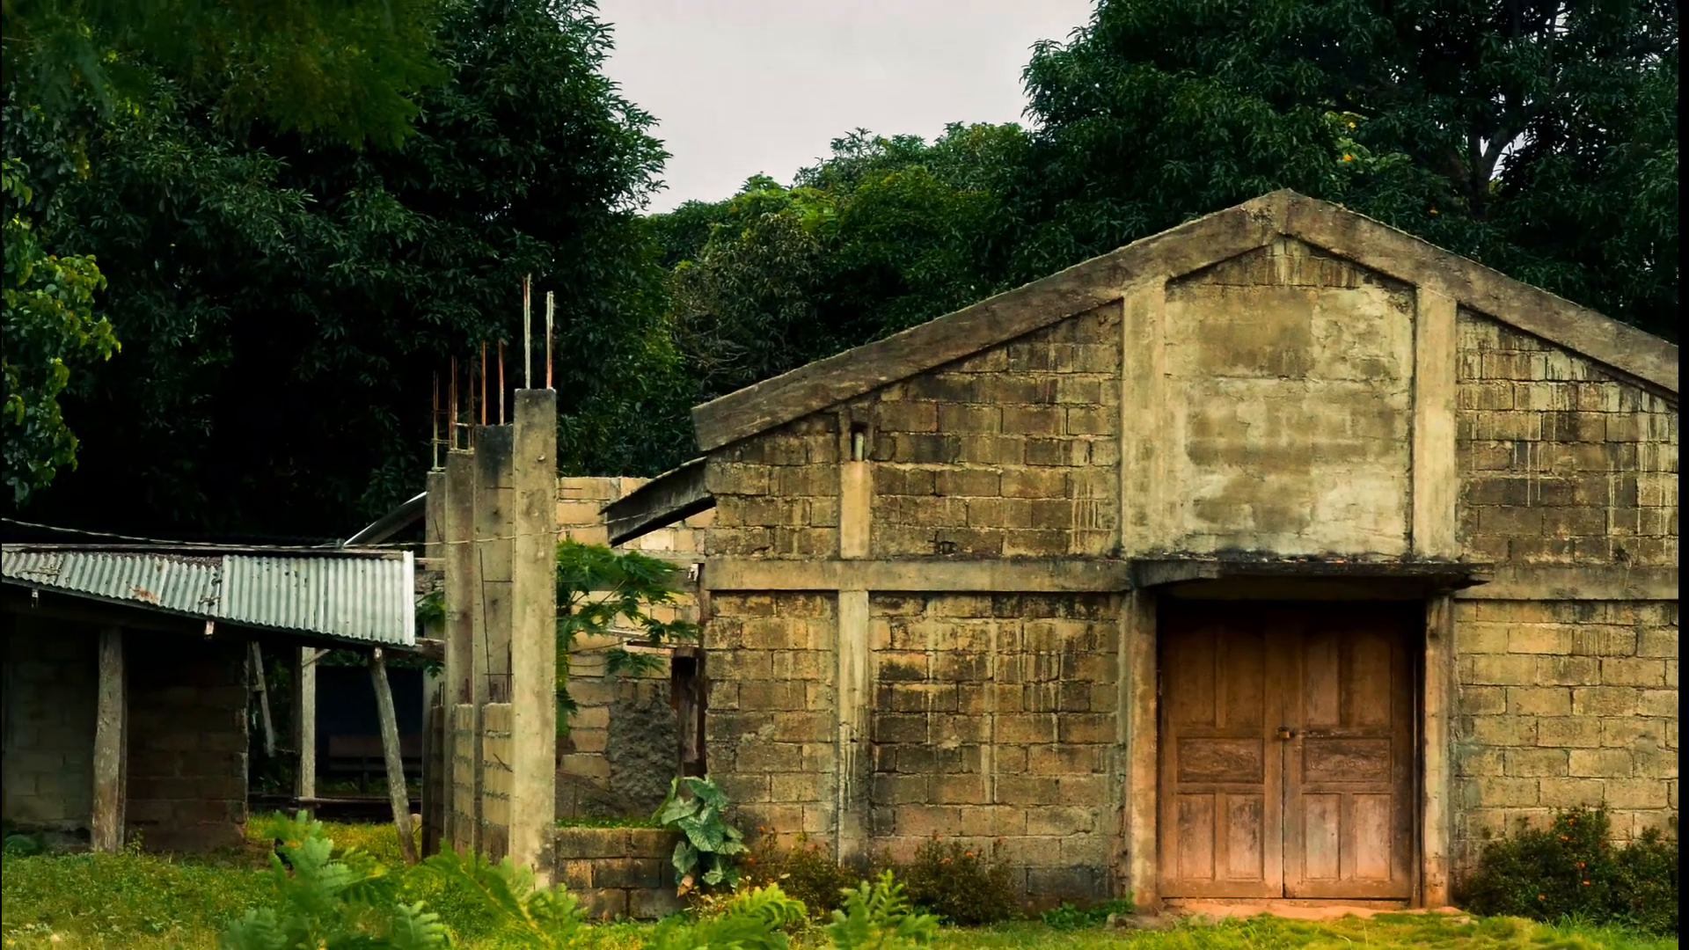